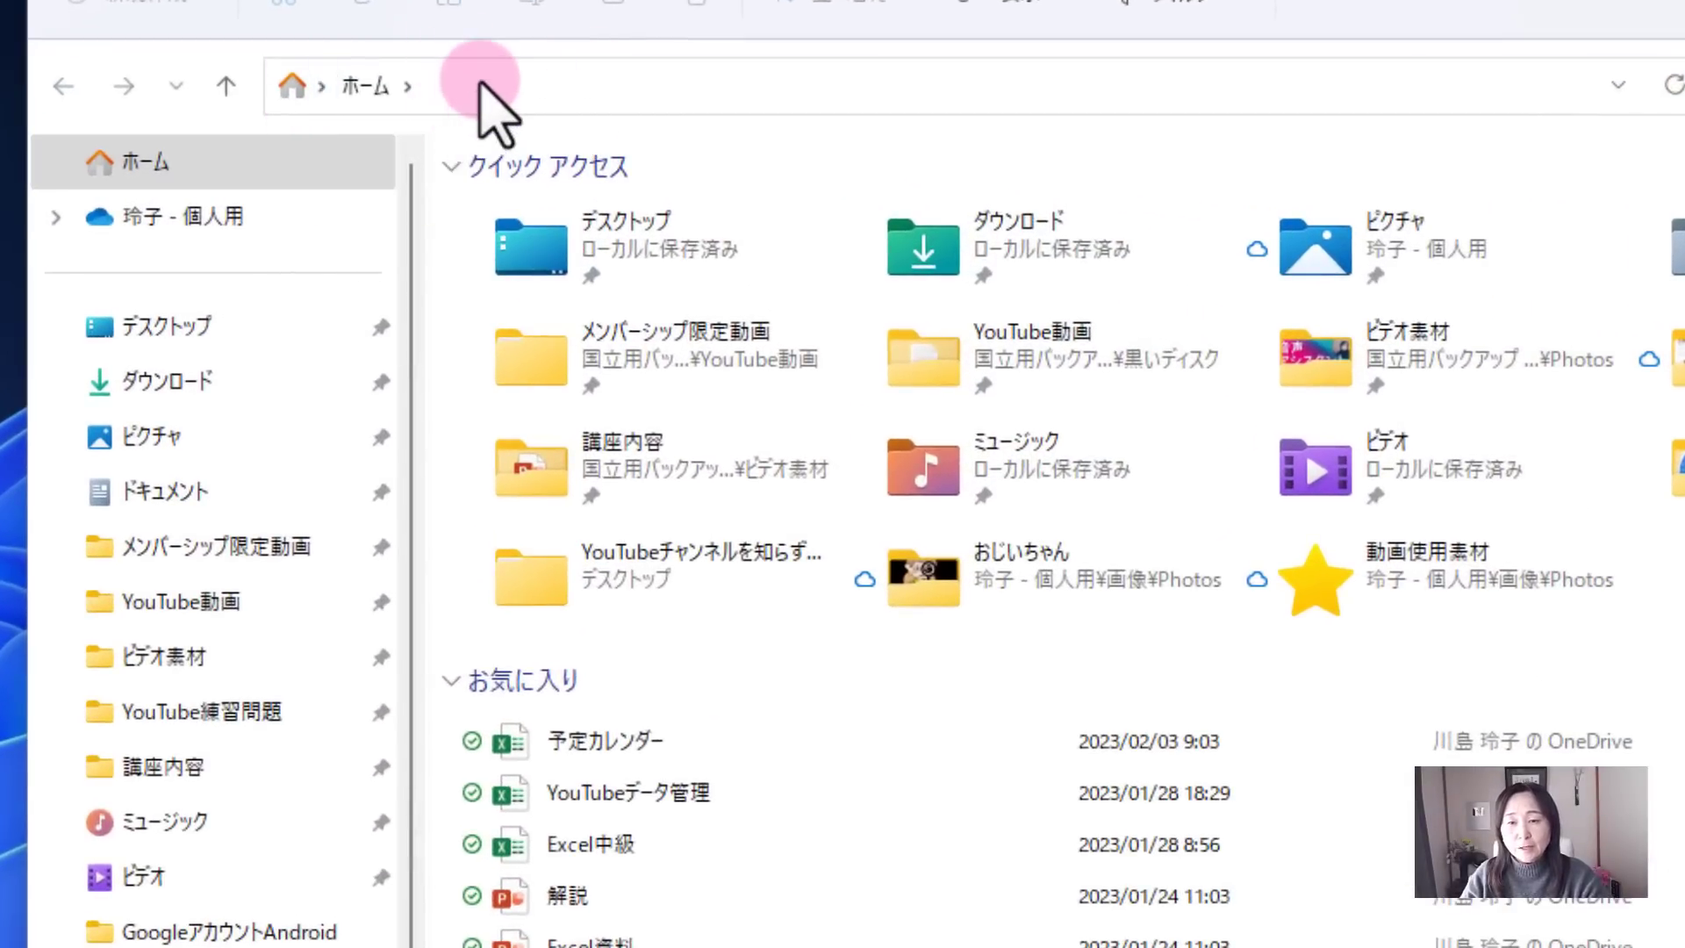
Go to the Windows startup folder by entering shell:startup as the folder path
left_click(482, 90)
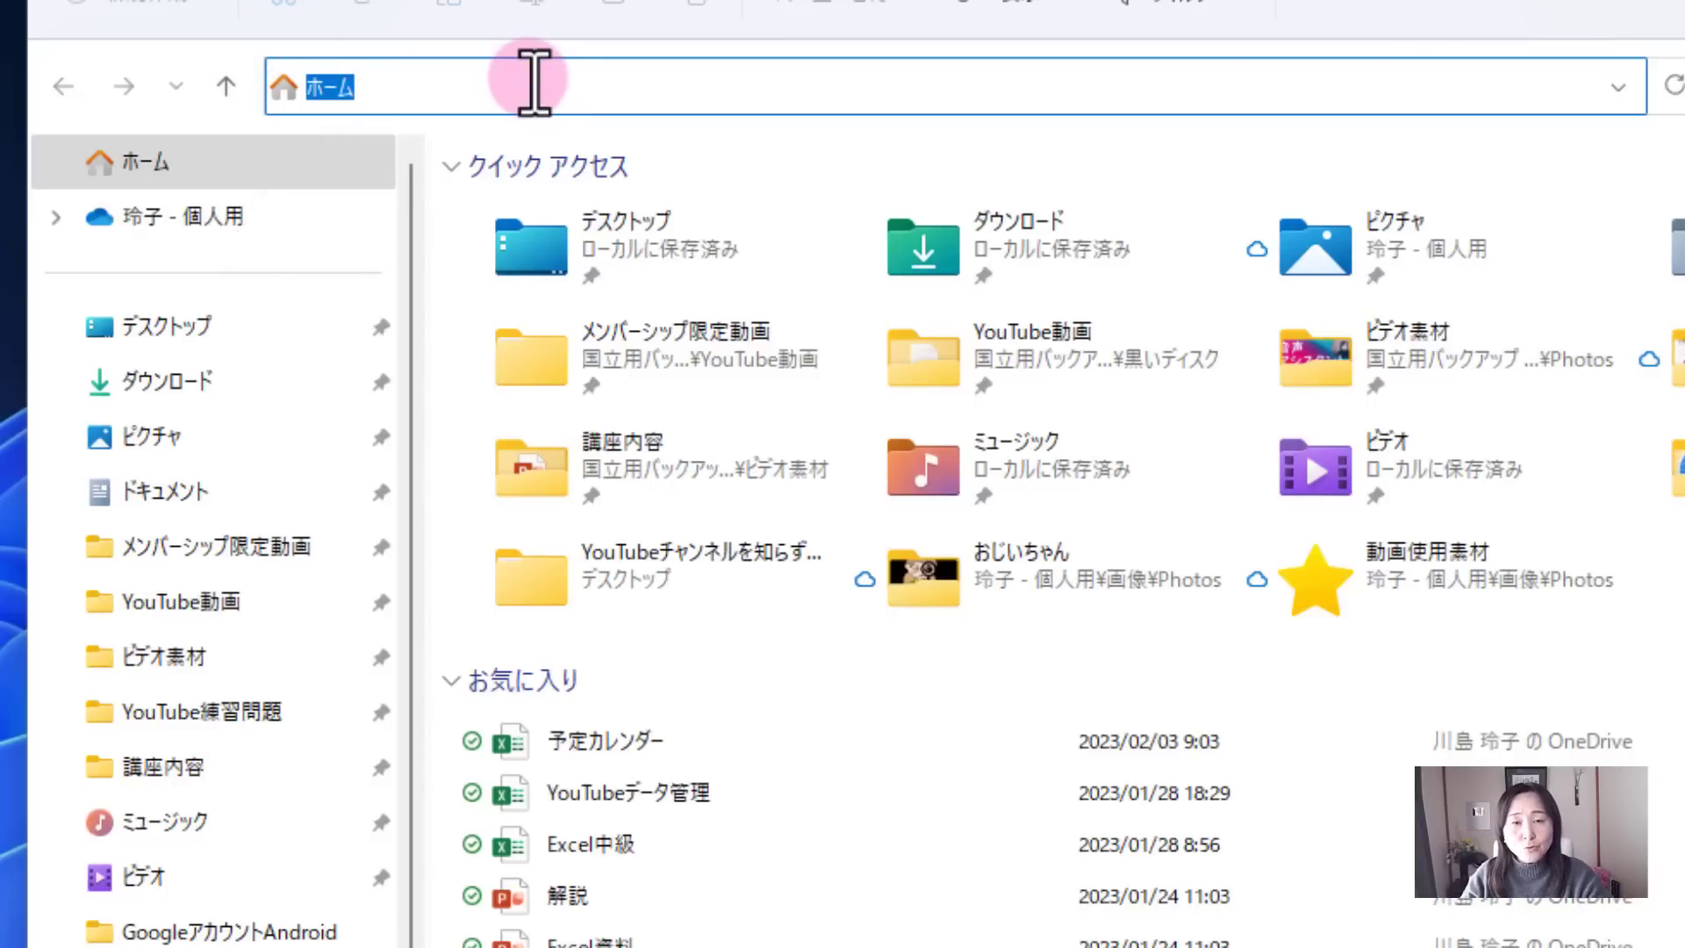
type("shell:startup")
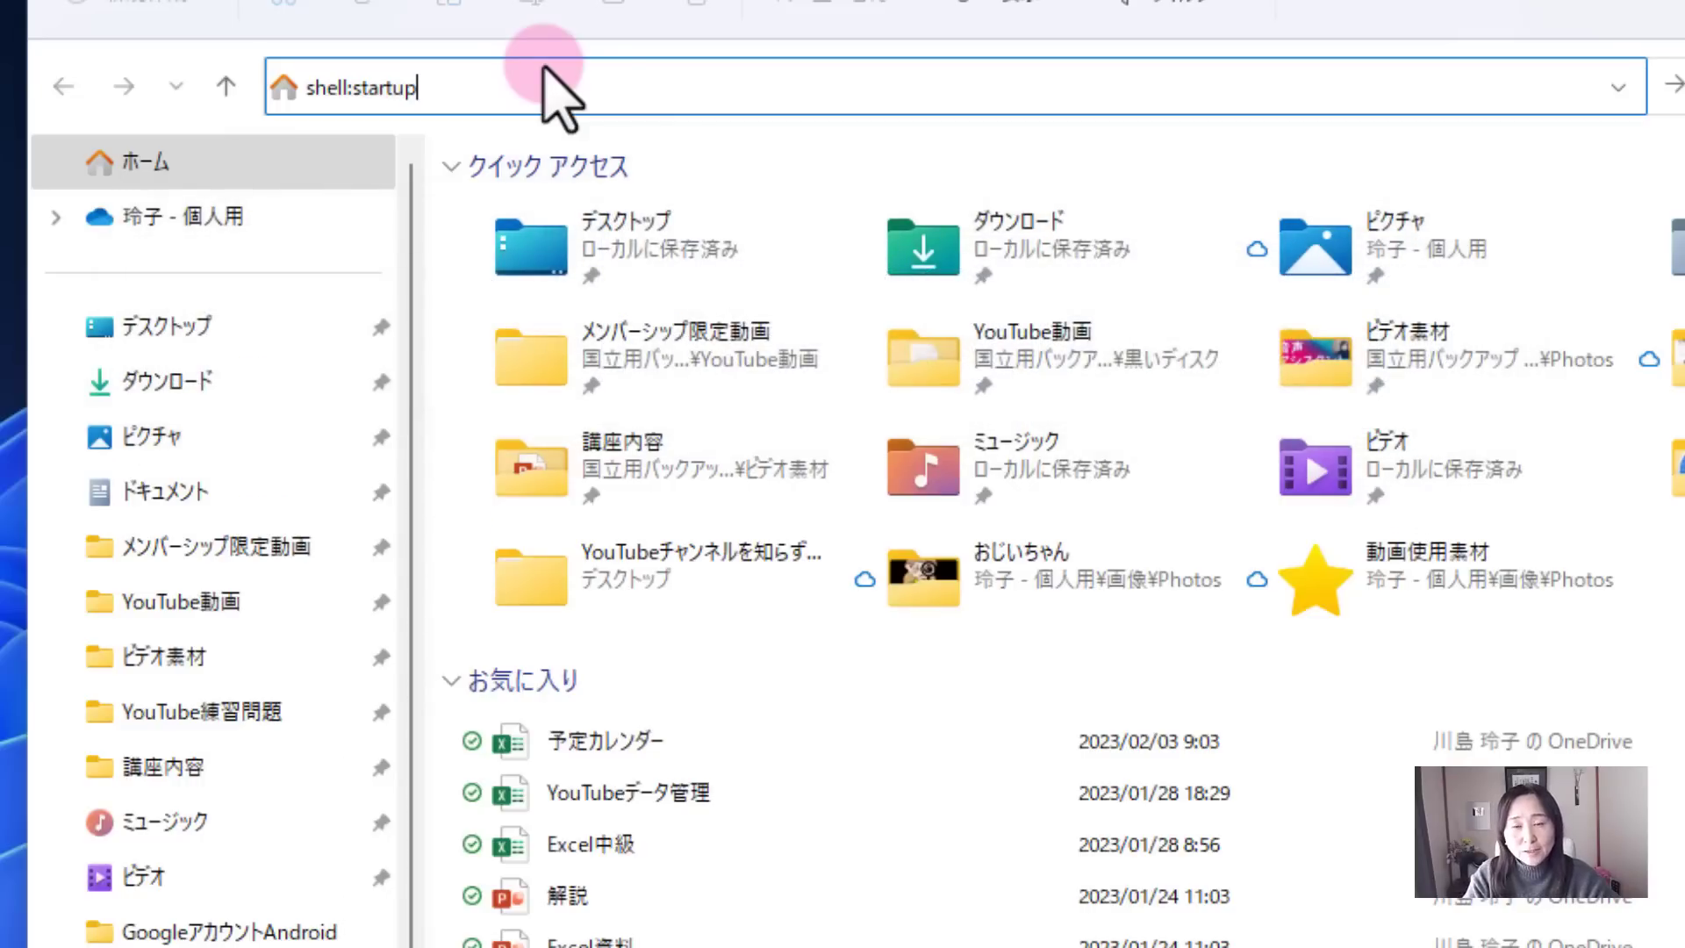
key("Return")
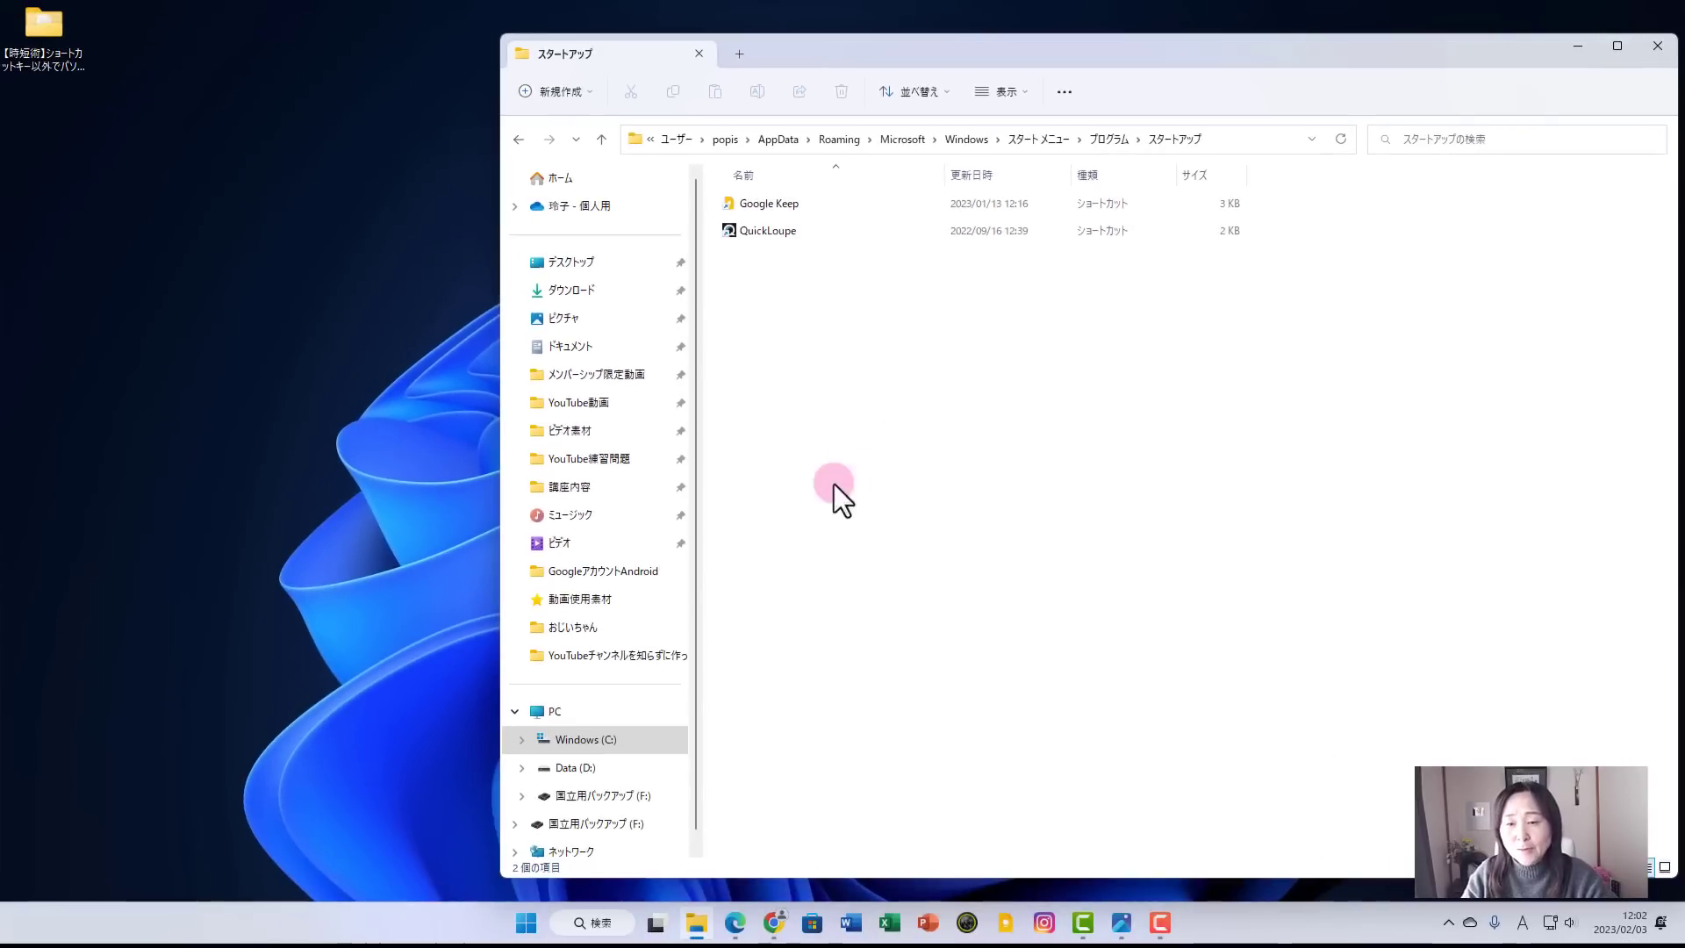
Move the folder window aside and add a メモ帳 shortcut to the スタートアップ folder from the list of all installed apps
left_click_drag(815, 40, 1053, 40)
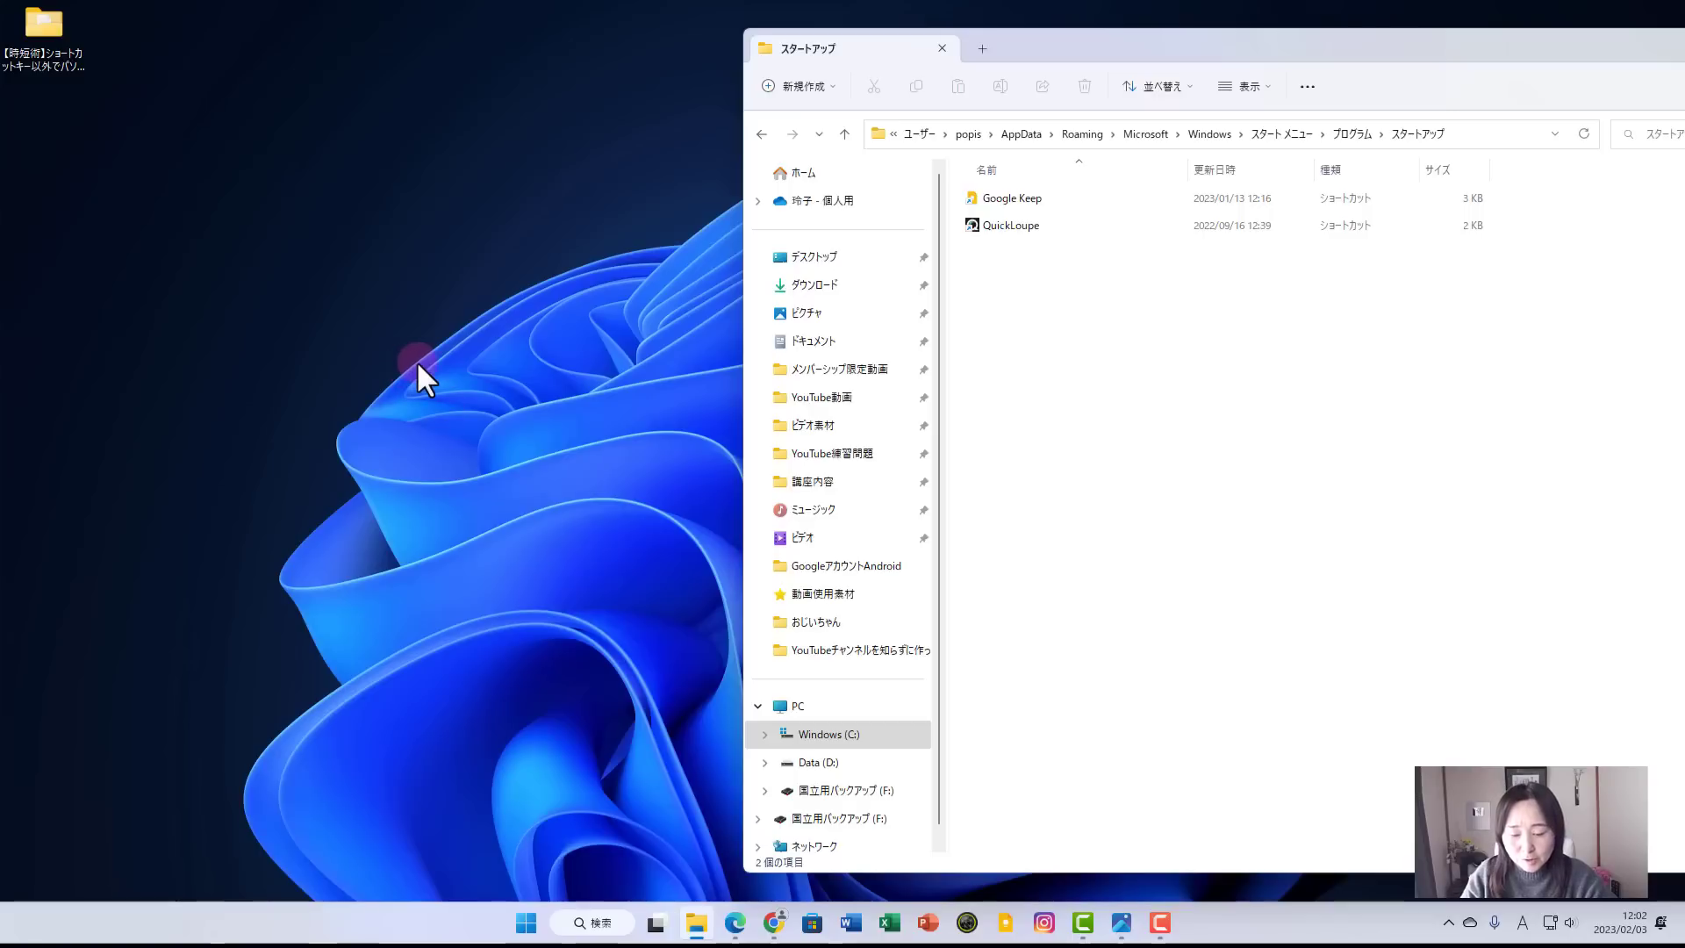
left_click(526, 922)
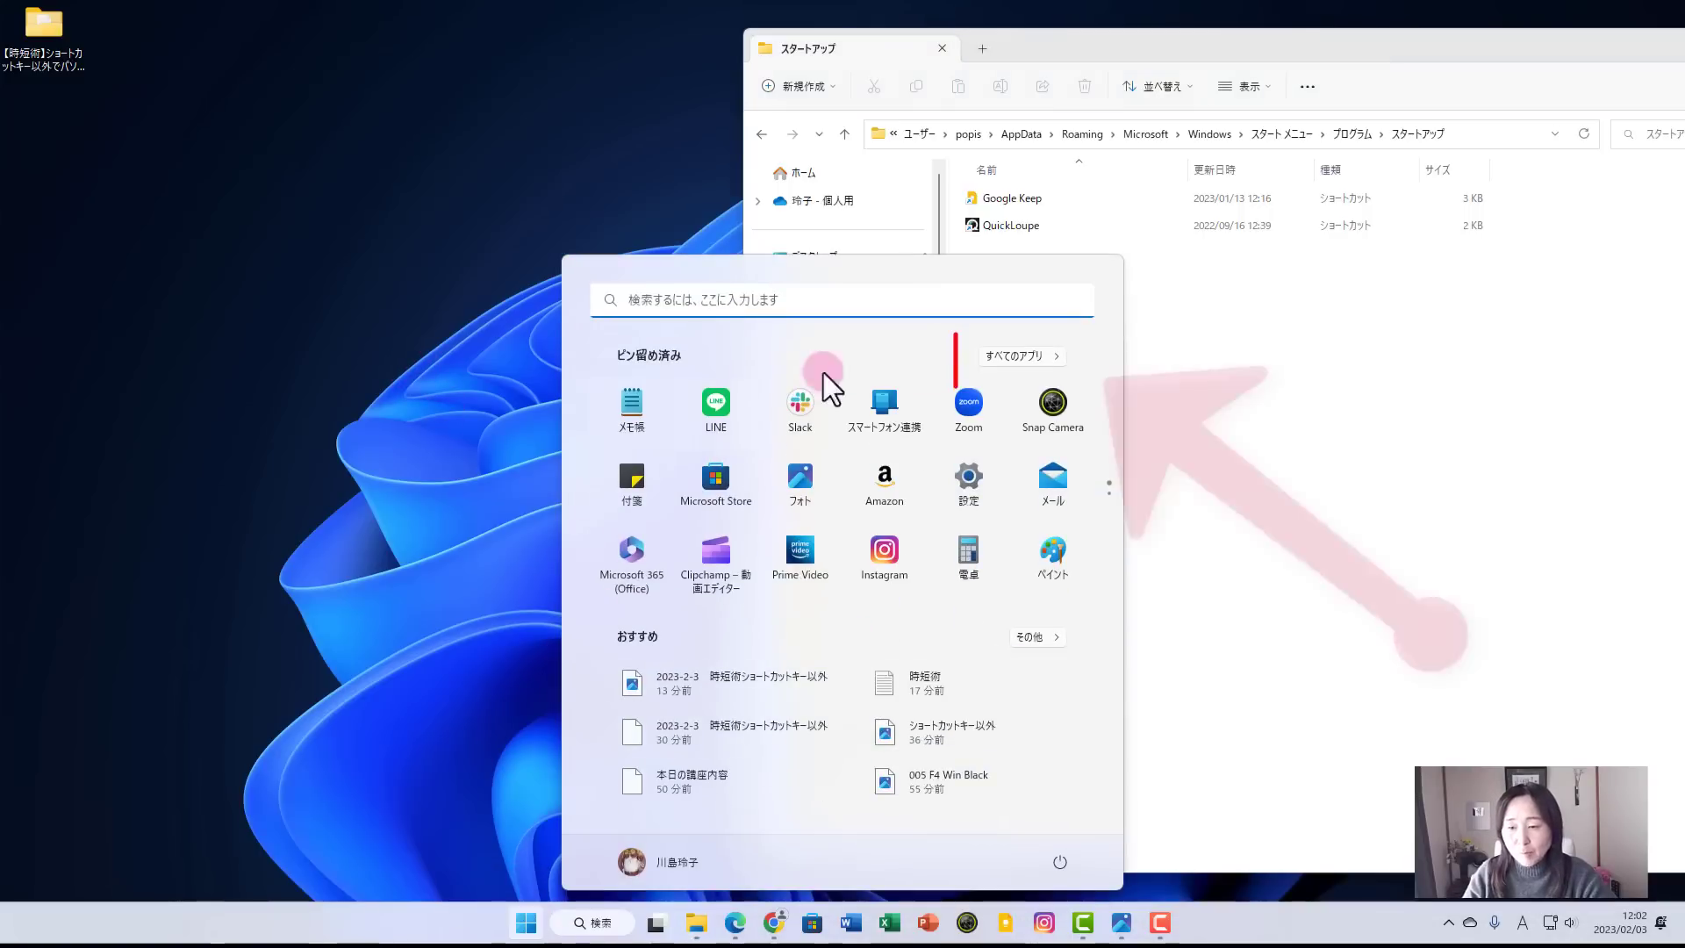
left_click(1058, 360)
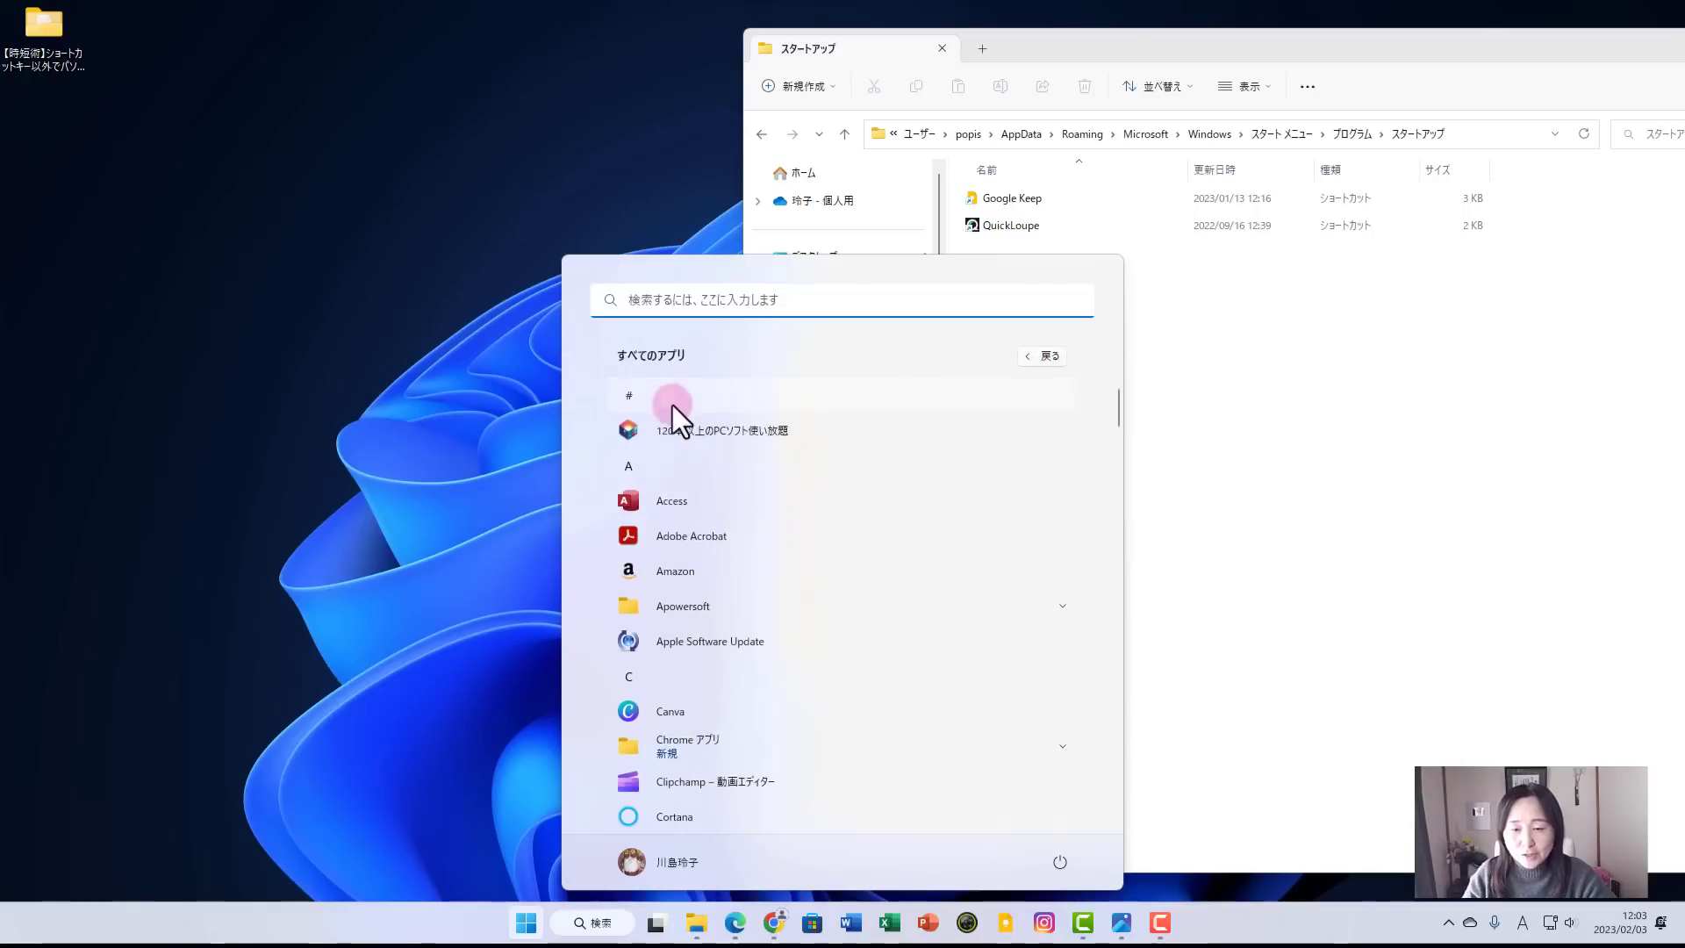
scroll(781, 526, "down", 8)
scroll(796, 639, "down", 15)
scroll(856, 646, "down", 10)
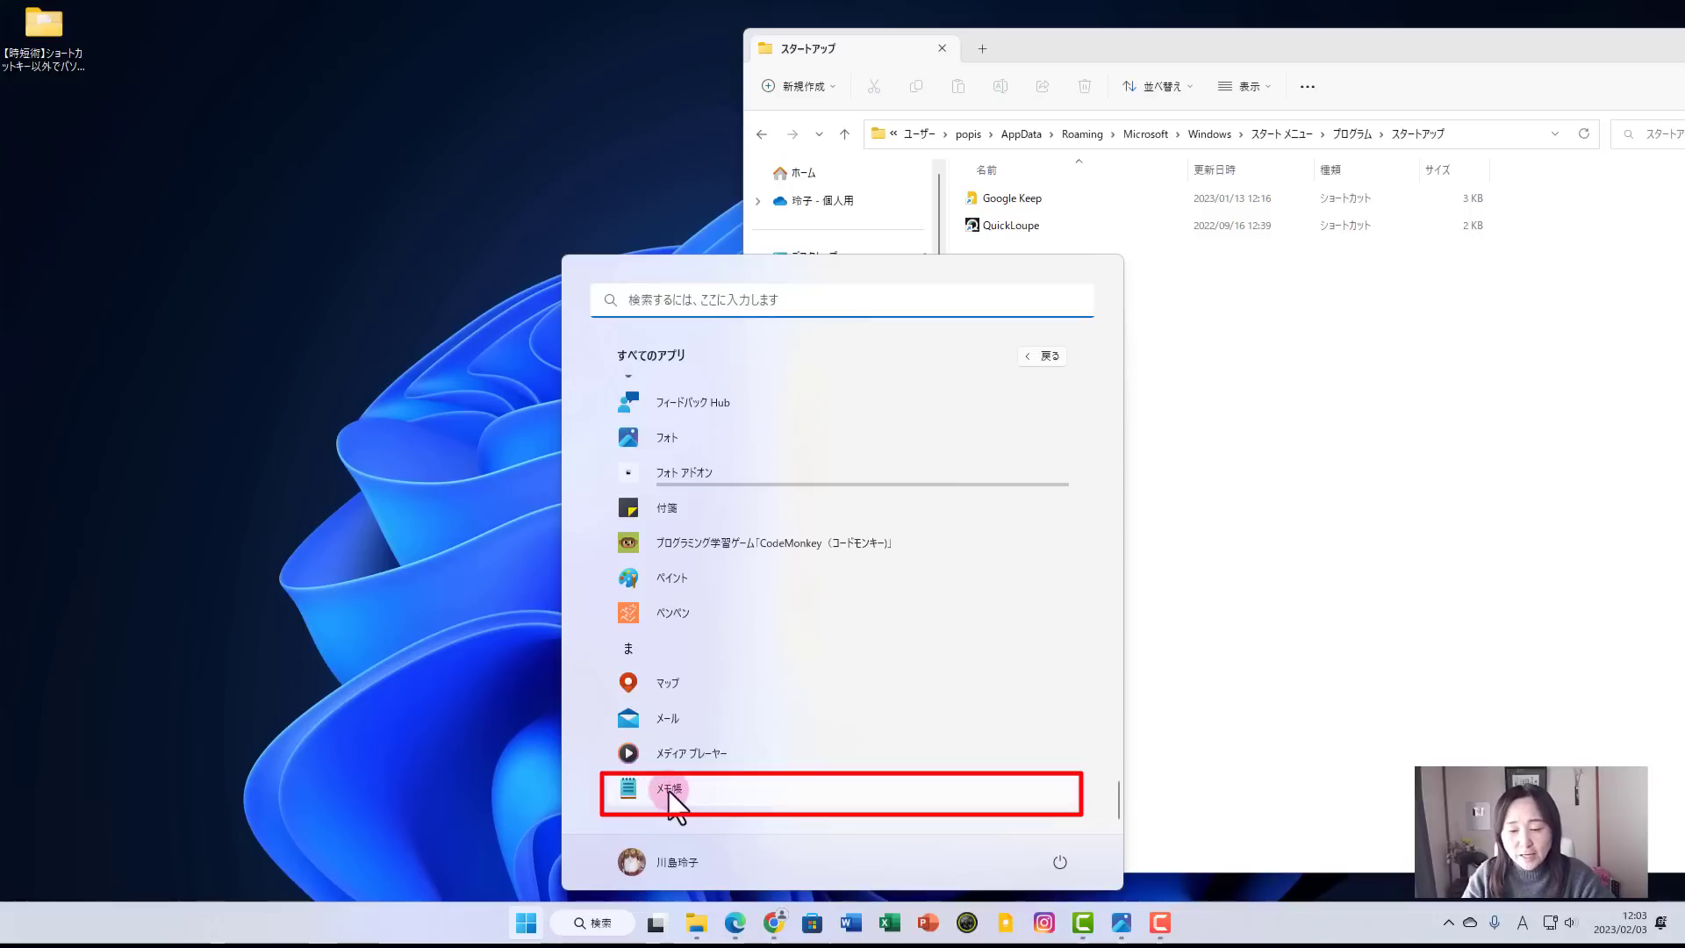
left_click_drag(670, 792, 735, 783)
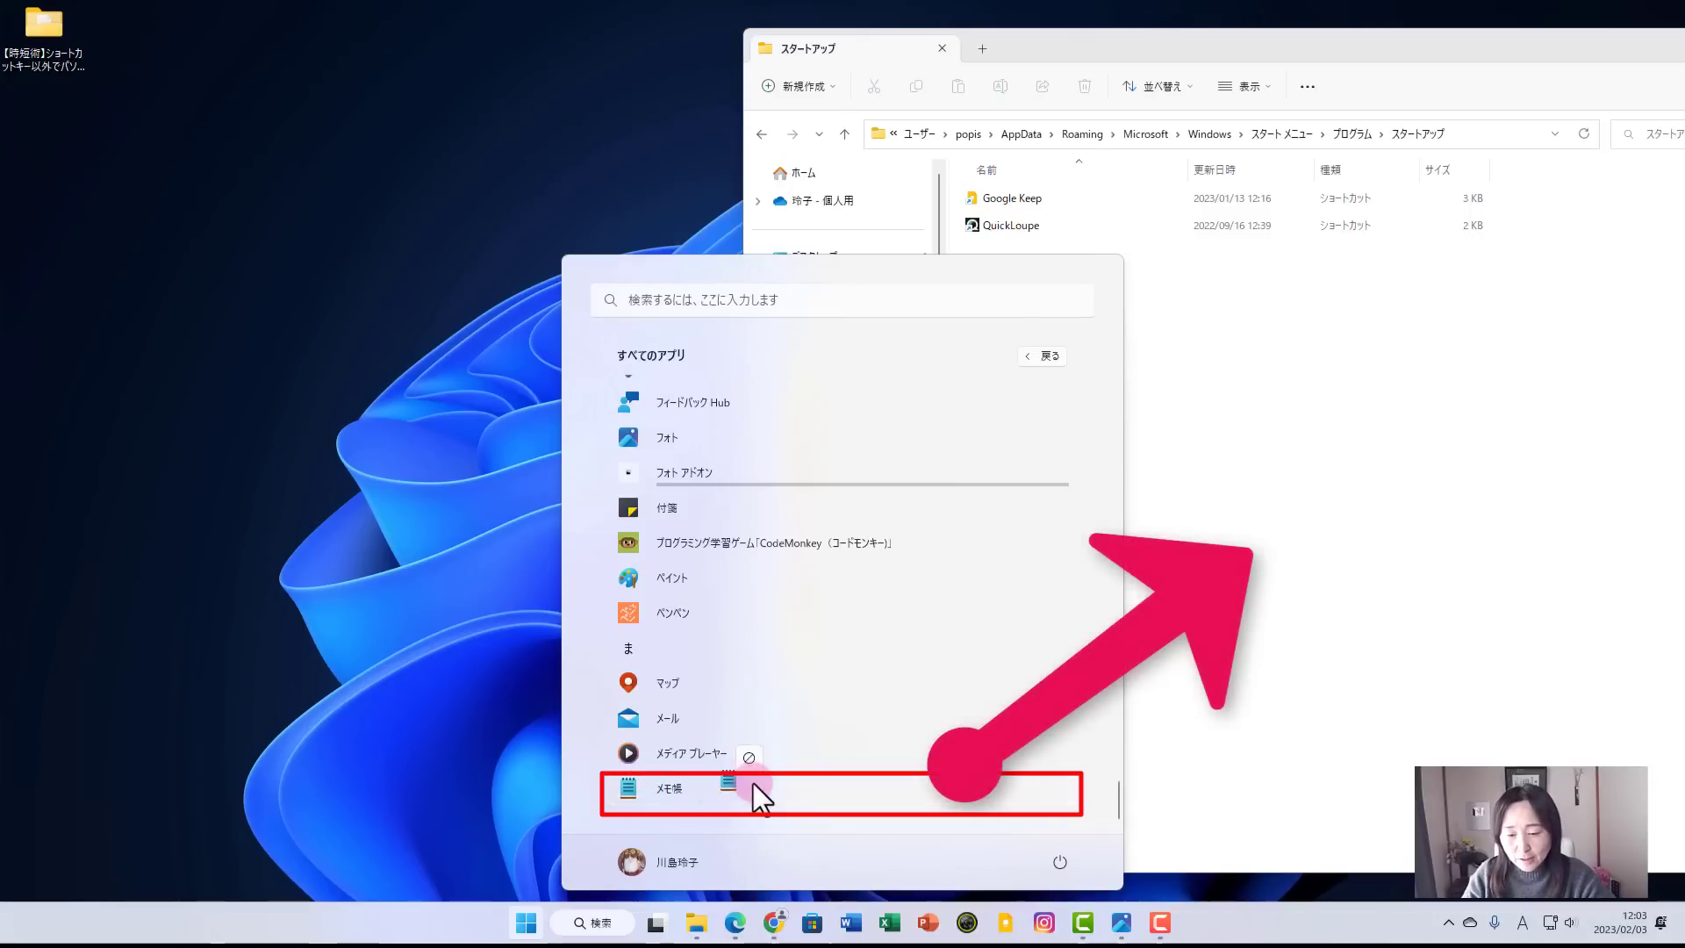
left_click_drag(872, 778, 1001, 785)
left_click_drag(1246, 665, 1362, 589)
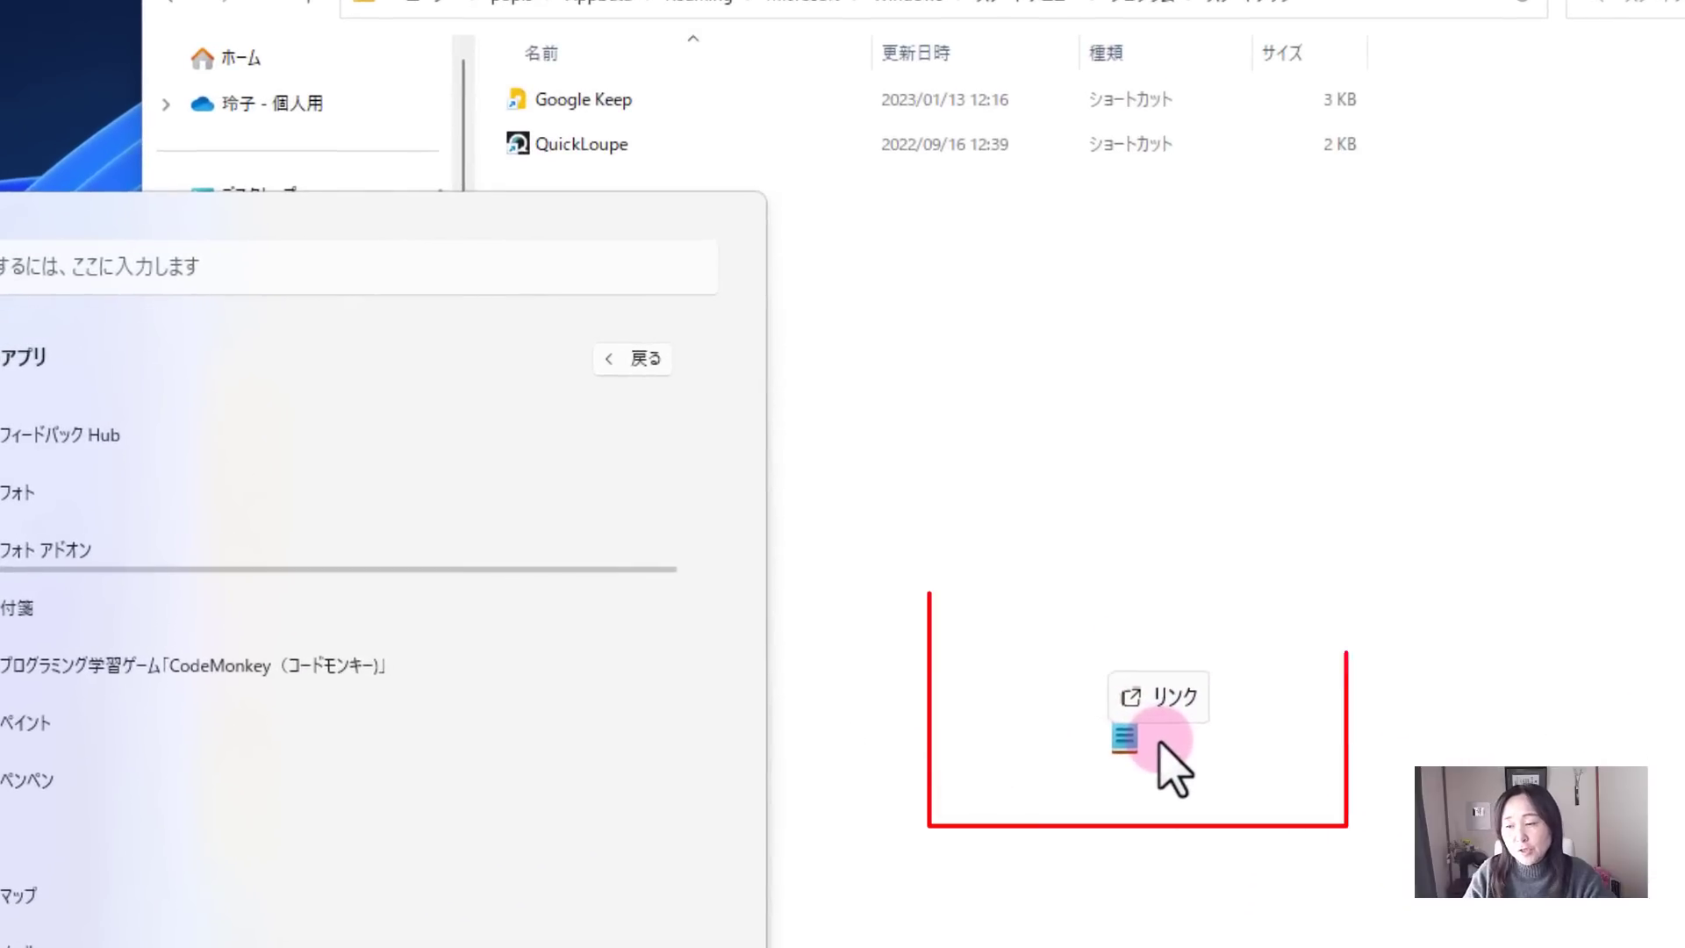
left_click_drag(1160, 744, 1165, 734)
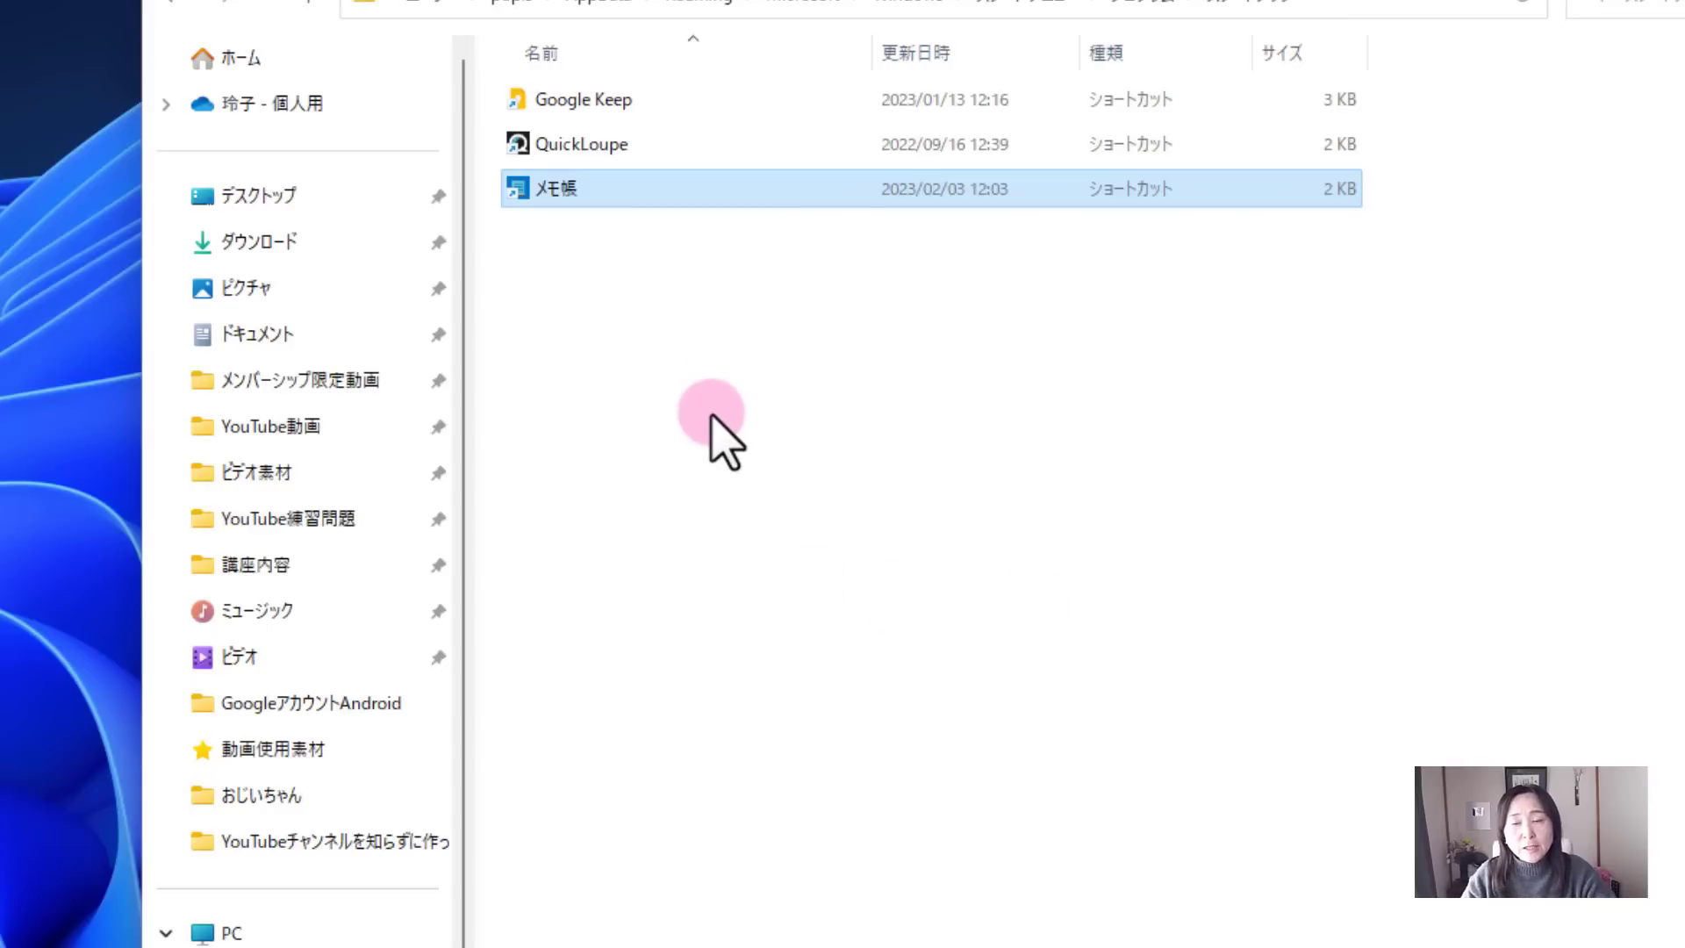
Delete the メモ帳 shortcut from the スタートアップ folder
left_click(577, 189)
left_click(513, 195)
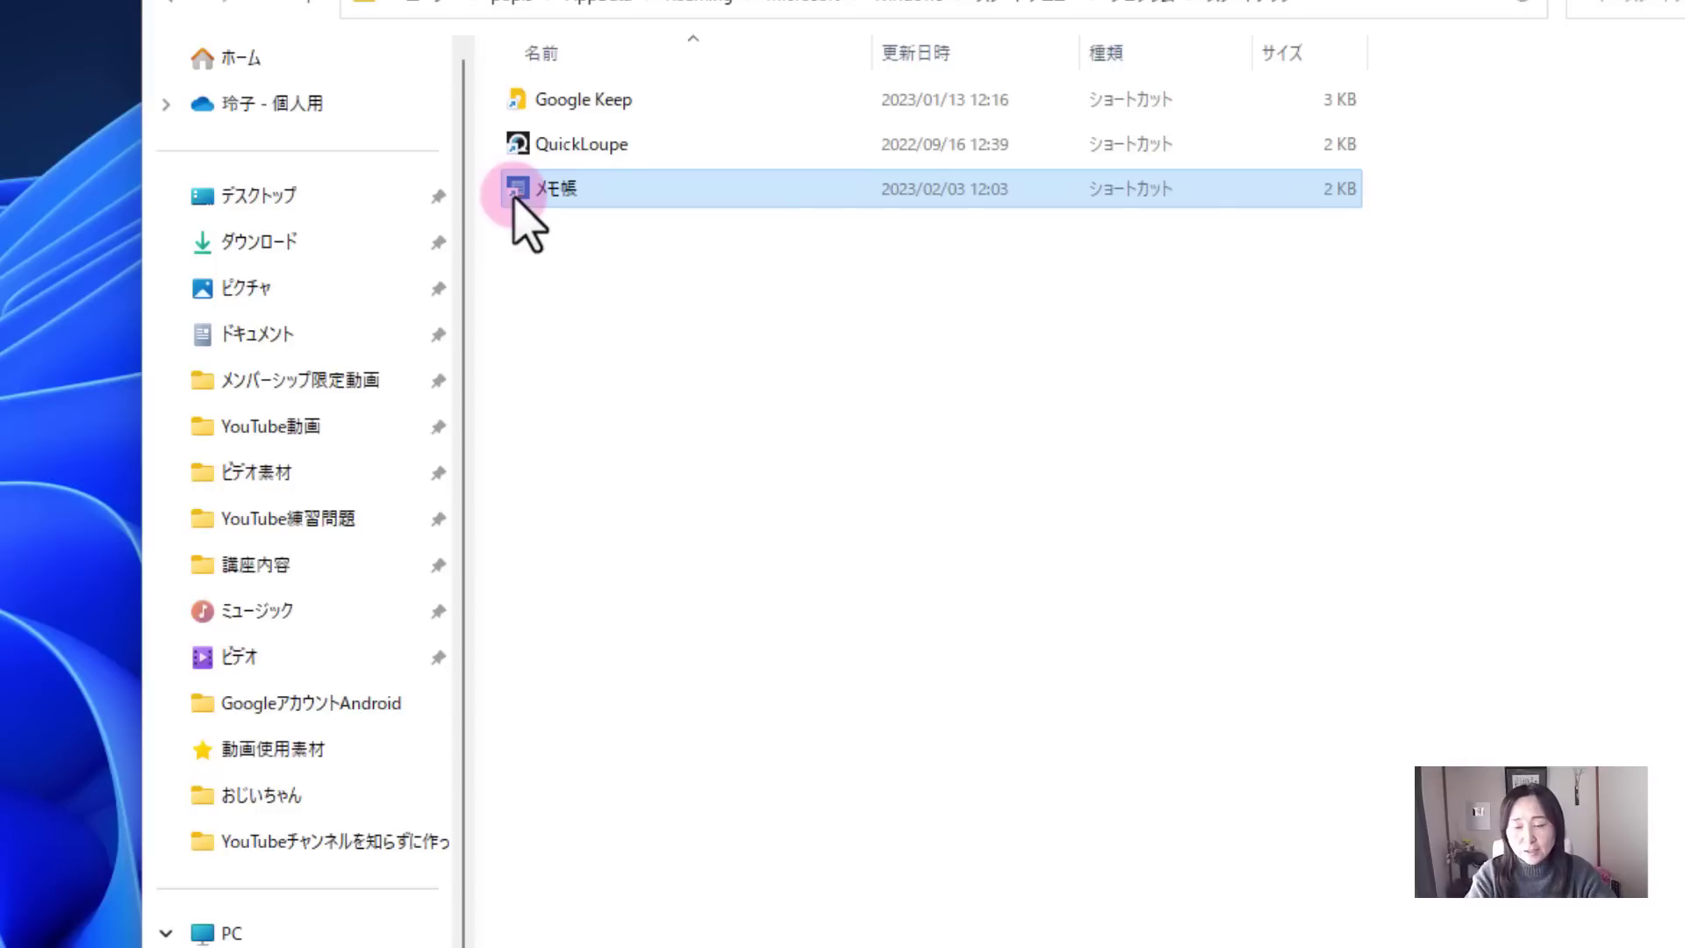
key("Delete")
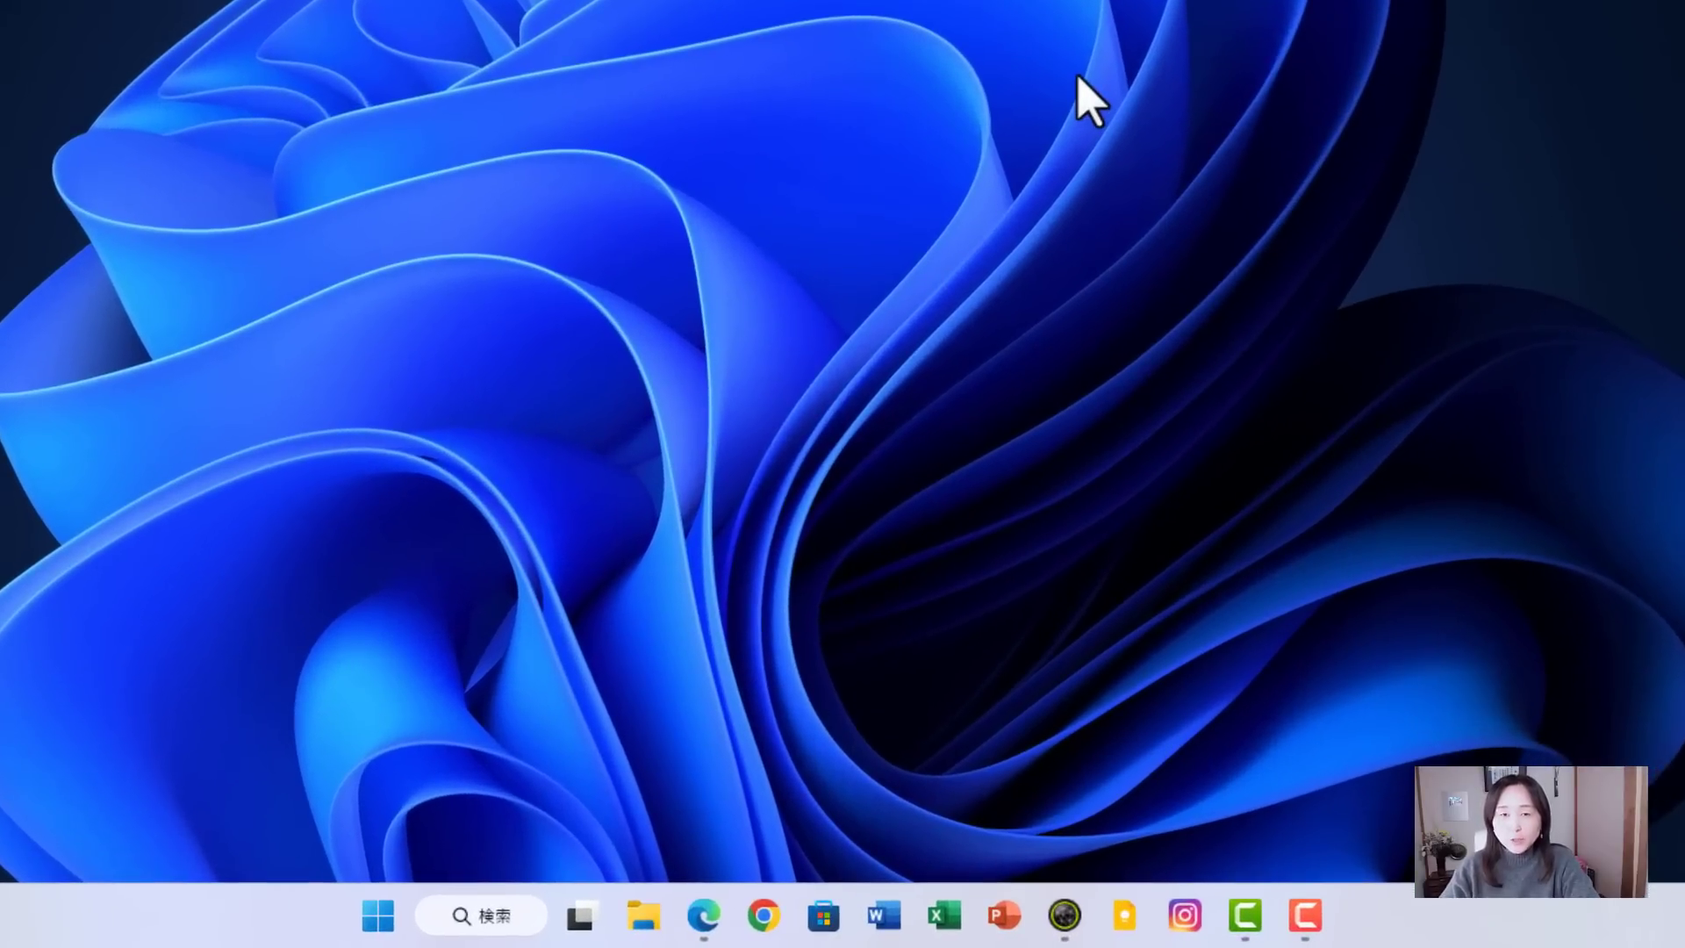
Open the スタートアップ app list in the アプリ section of Windows Settings
right_click(382, 929)
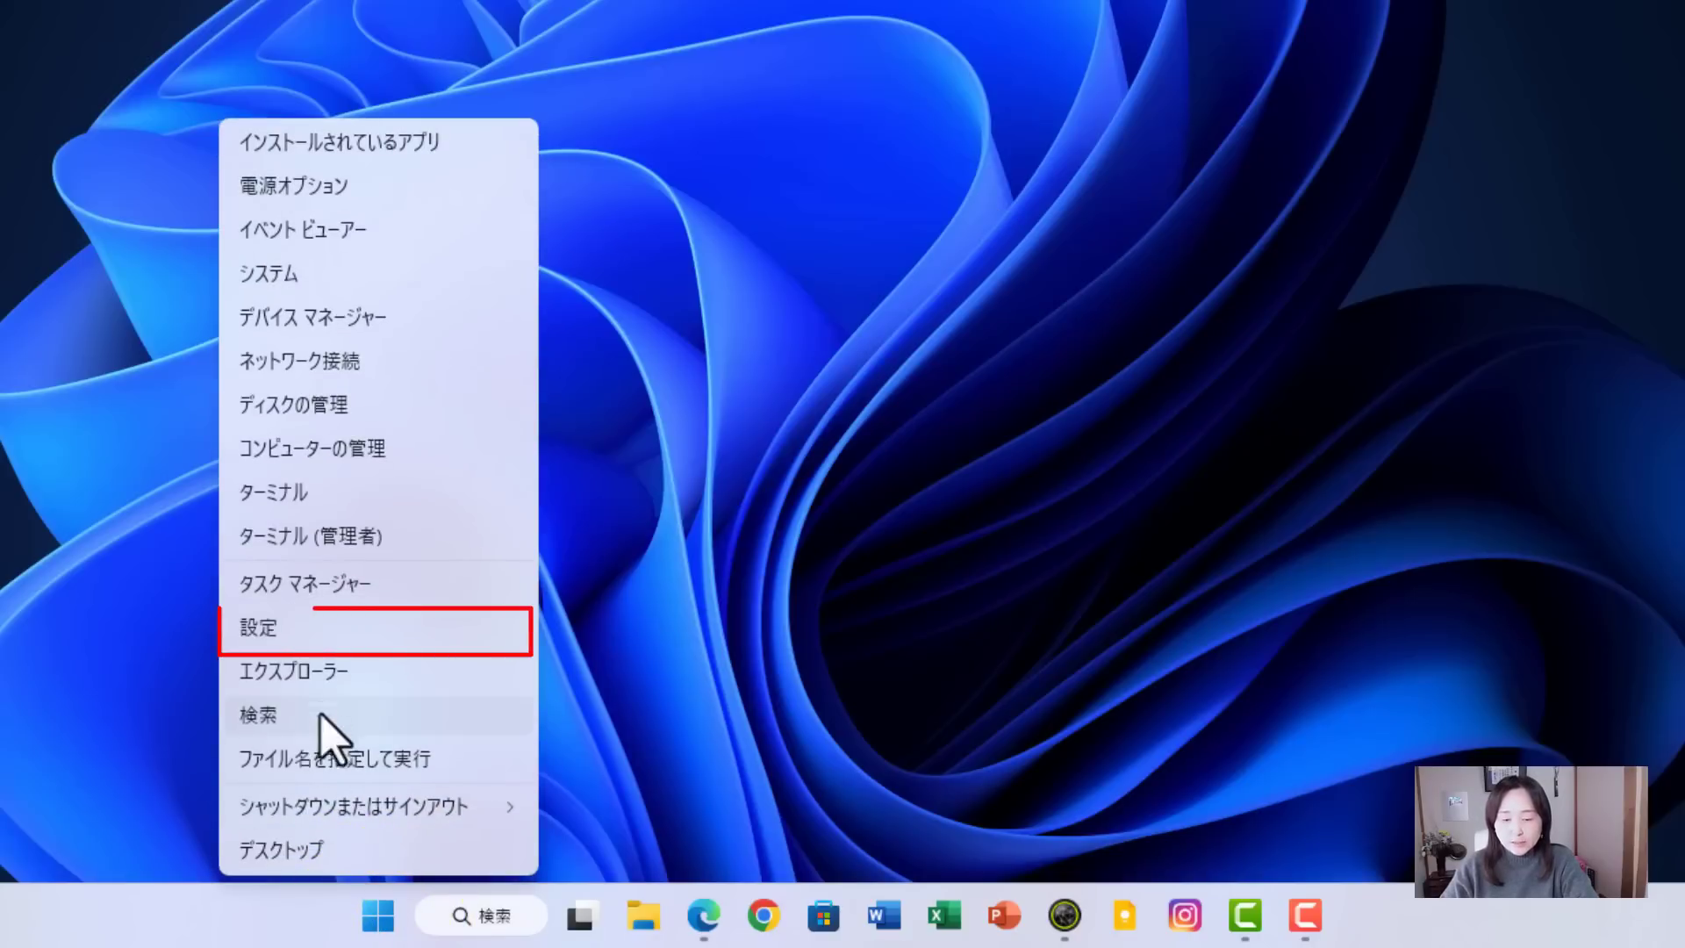
left_click(282, 628)
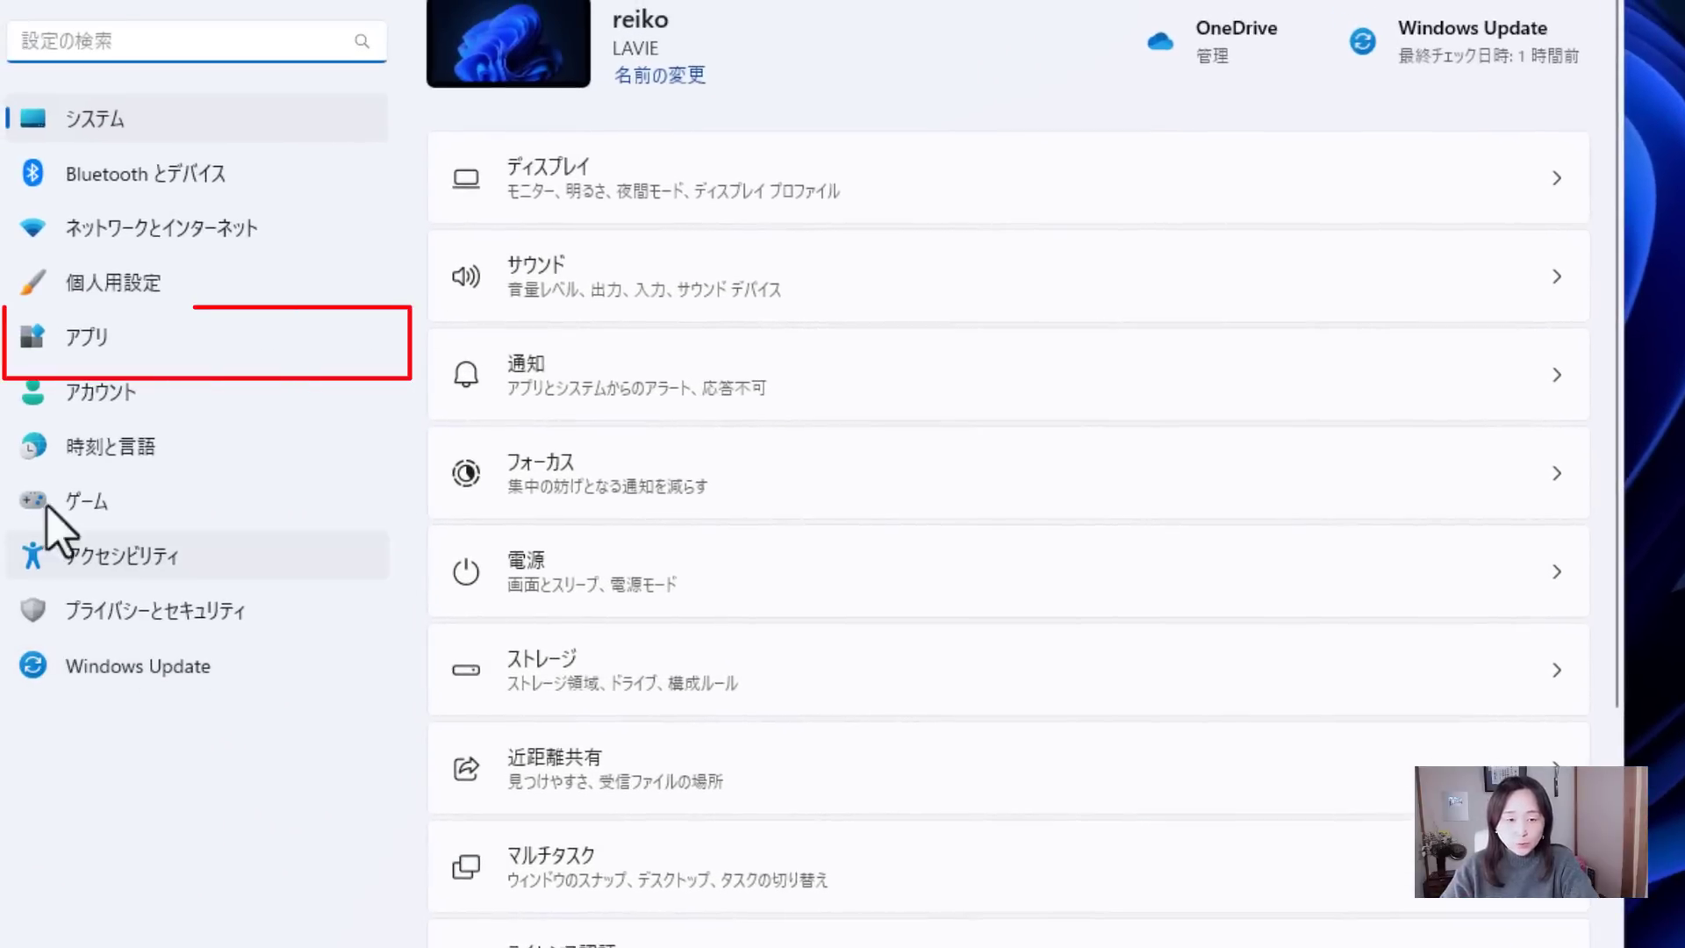
left_click(88, 349)
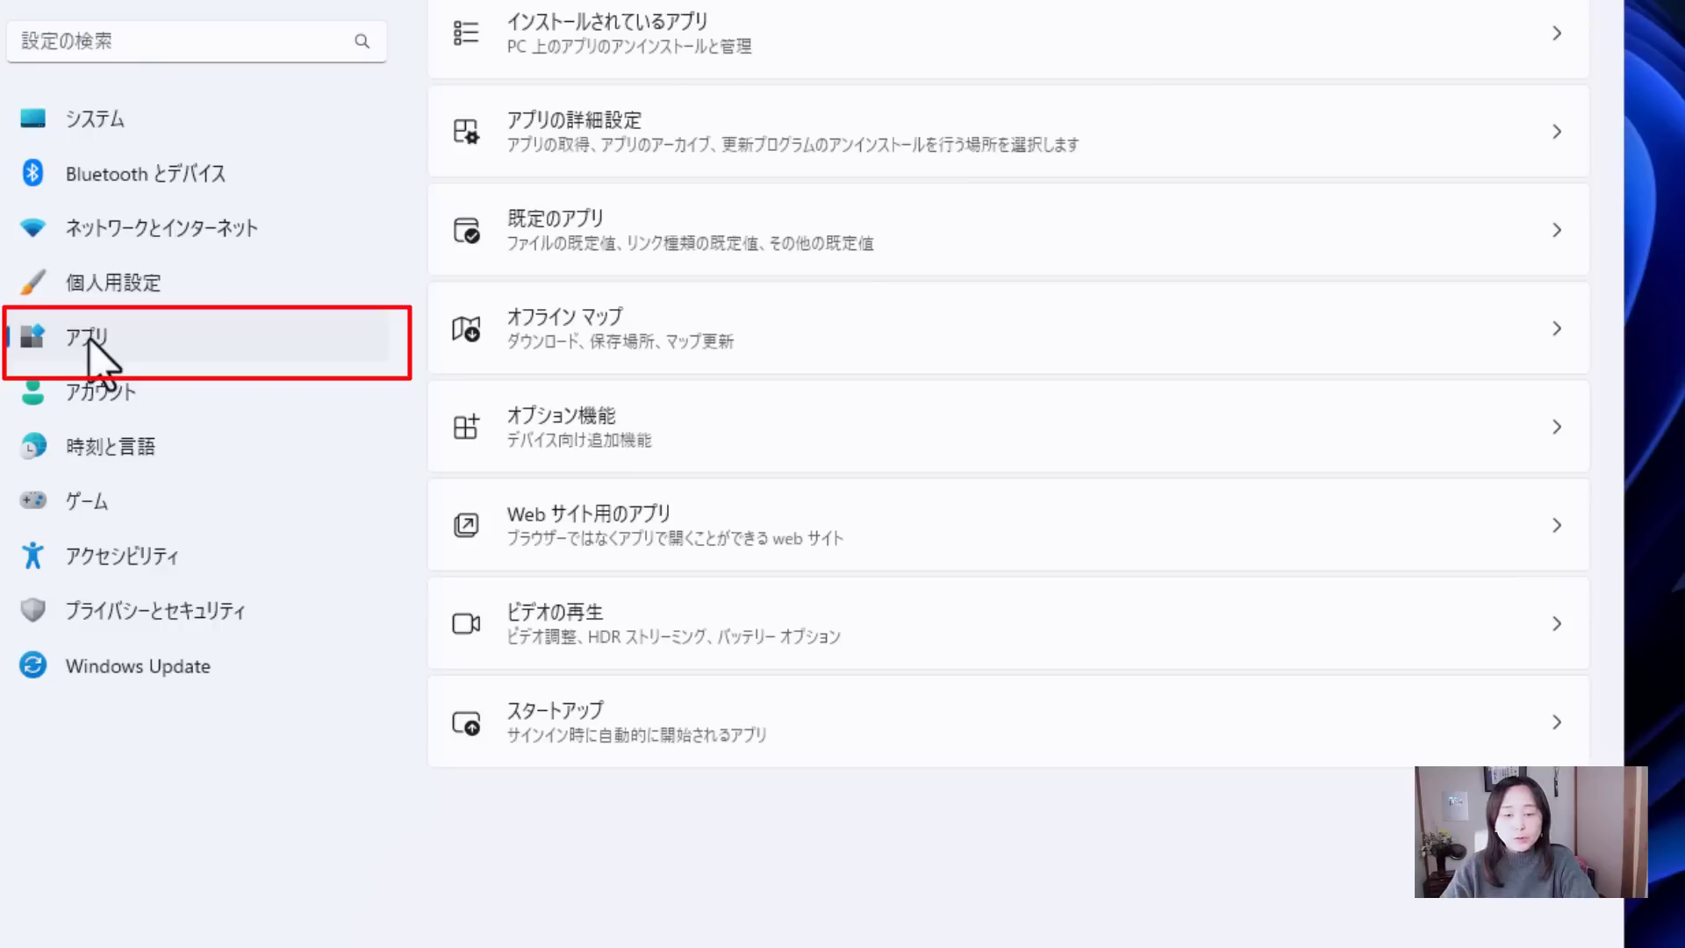
left_click(800, 725)
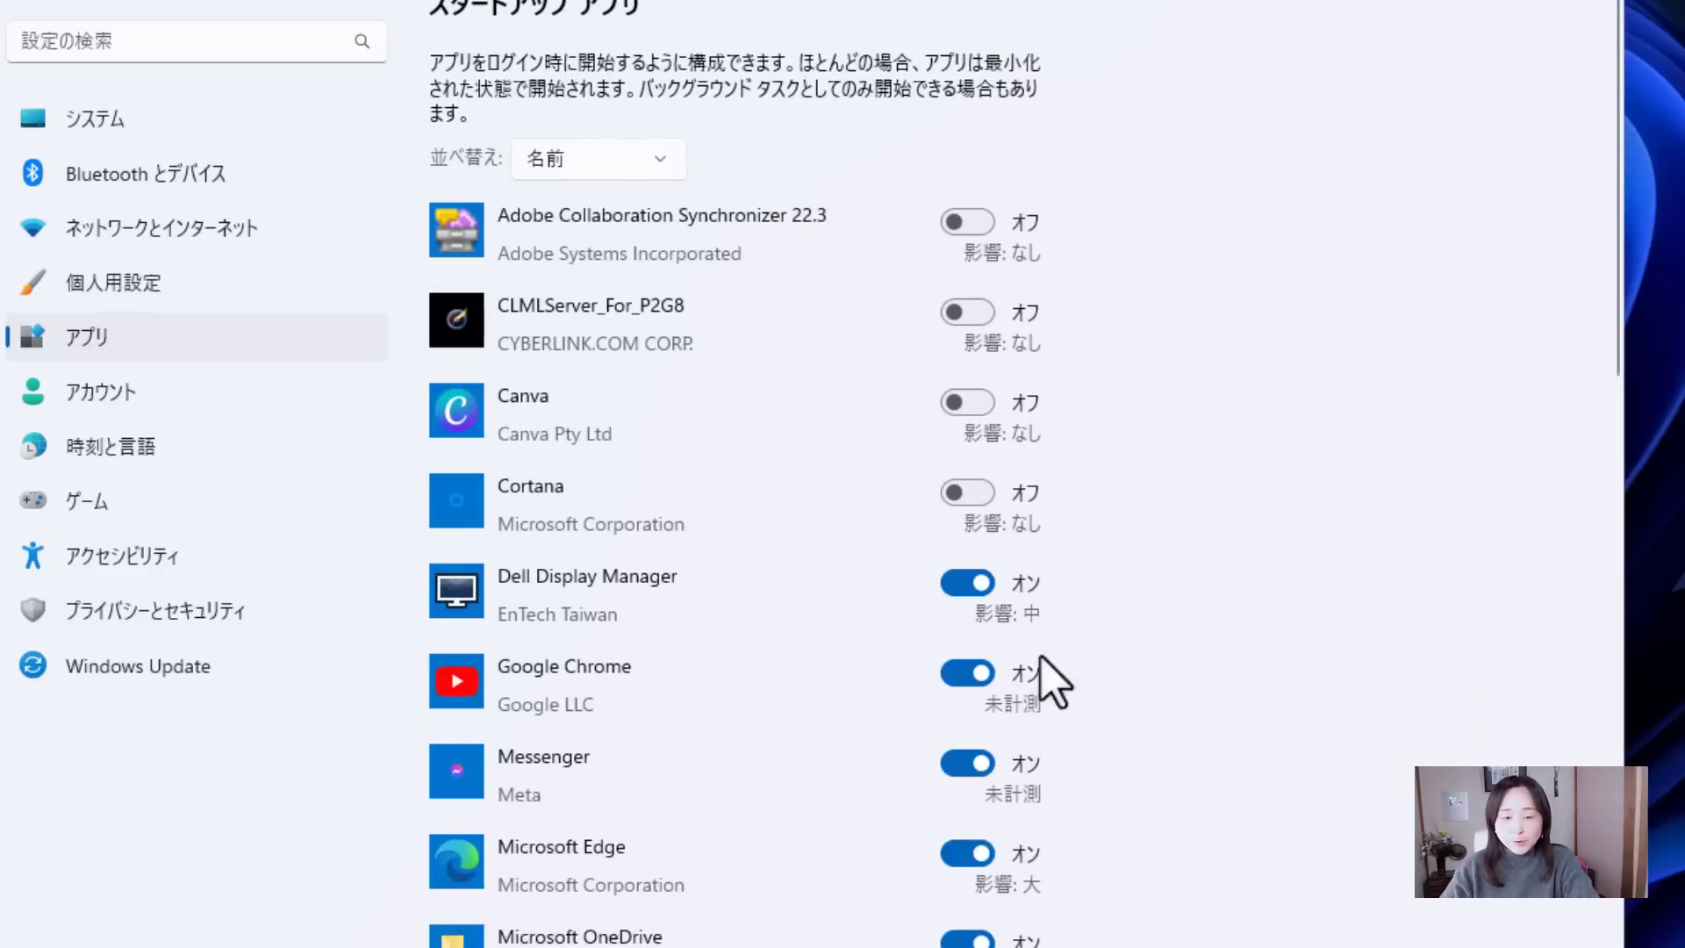
Review the startup apps and turn off automatic startup for Messenger
scroll(1342, 826, "down", 2)
scroll(1343, 827, "down", 6)
scroll(1342, 827, "up", 7)
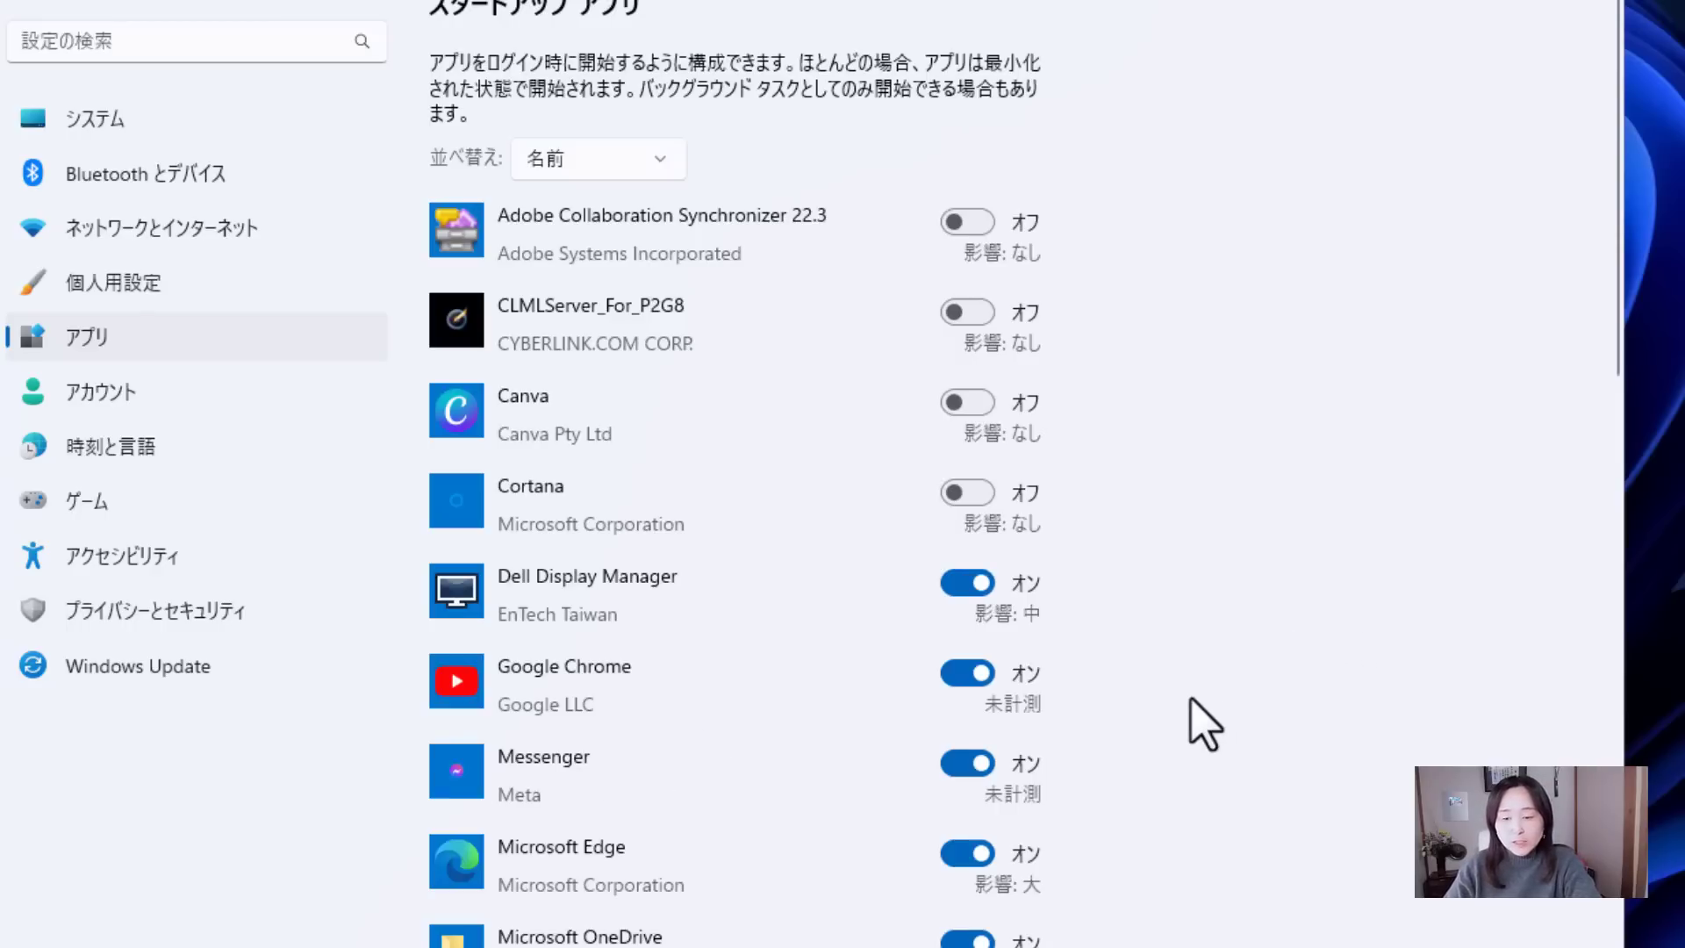
left_click(956, 765)
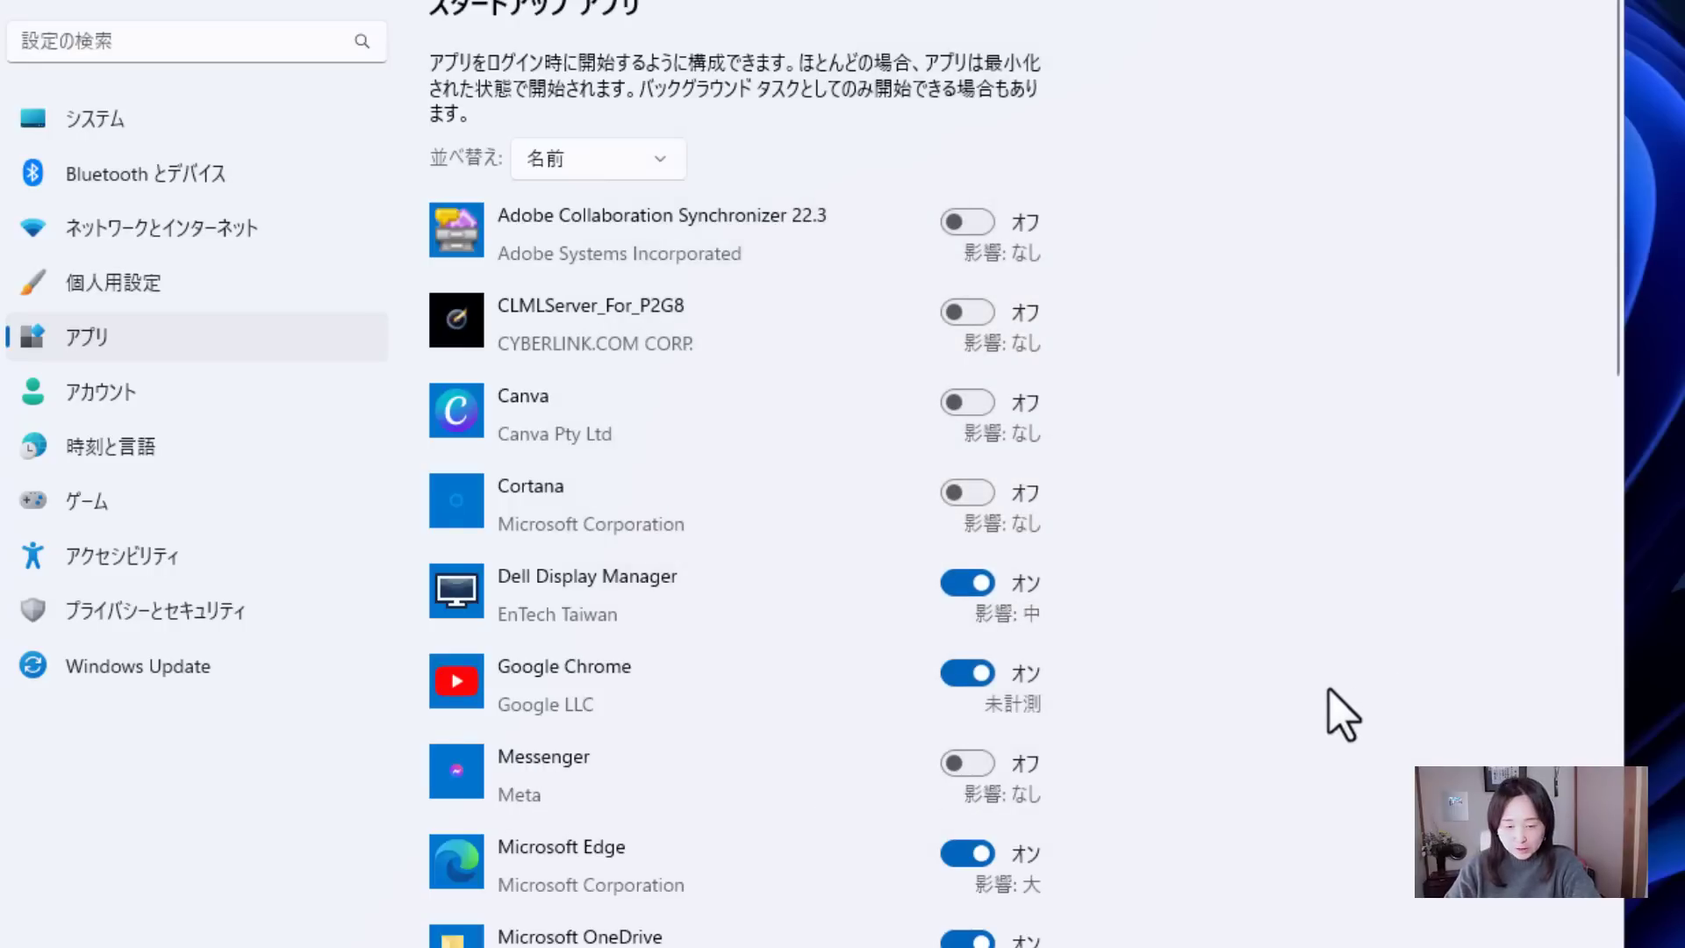
scroll(1369, 693, "down", 5)
scroll(1375, 690, "down", 6)
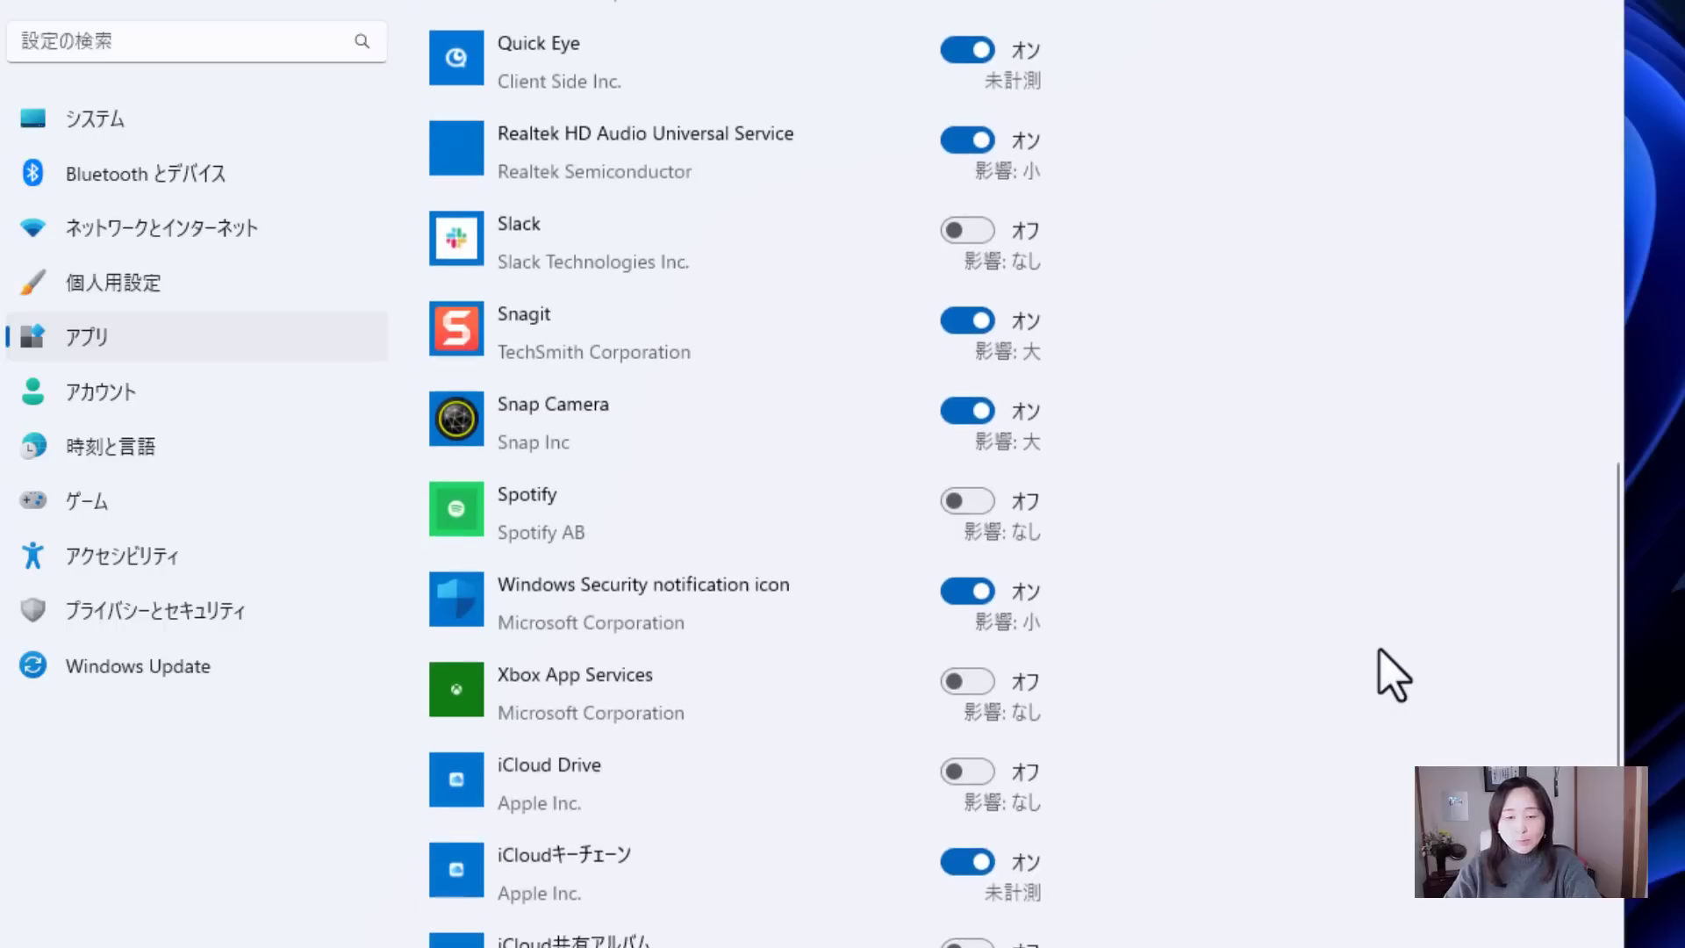
scroll(1422, 746, "down", 4)
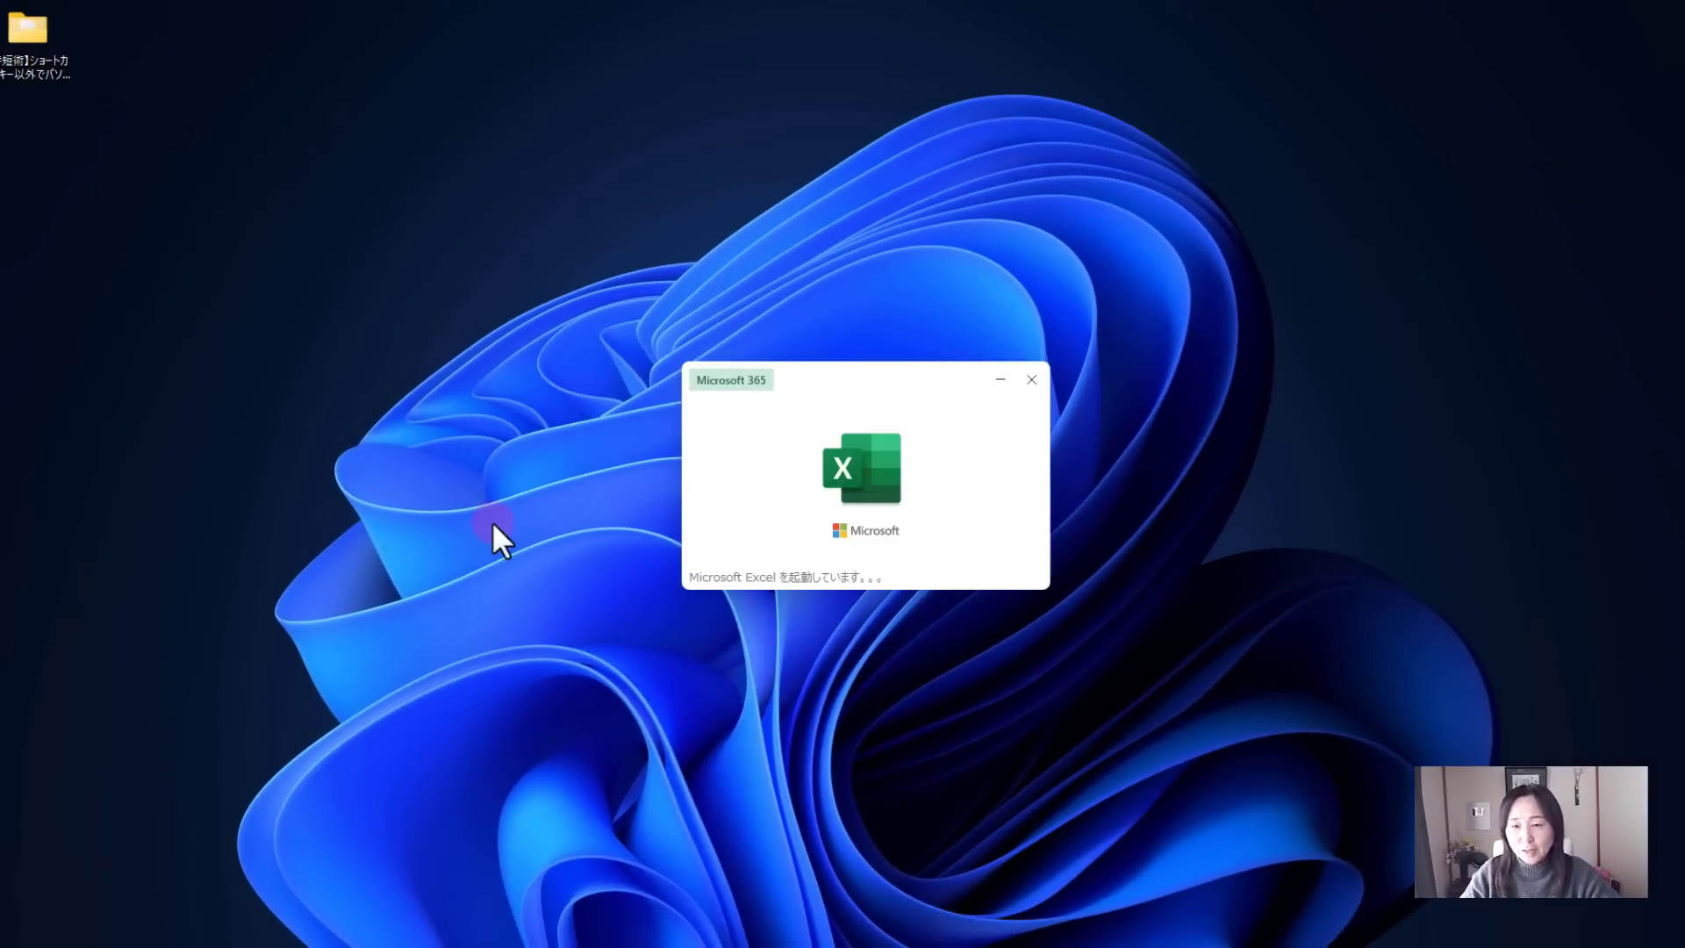
Switch to Excel, enlarge its window to full screen and create a blank workbook
left_click(493, 522)
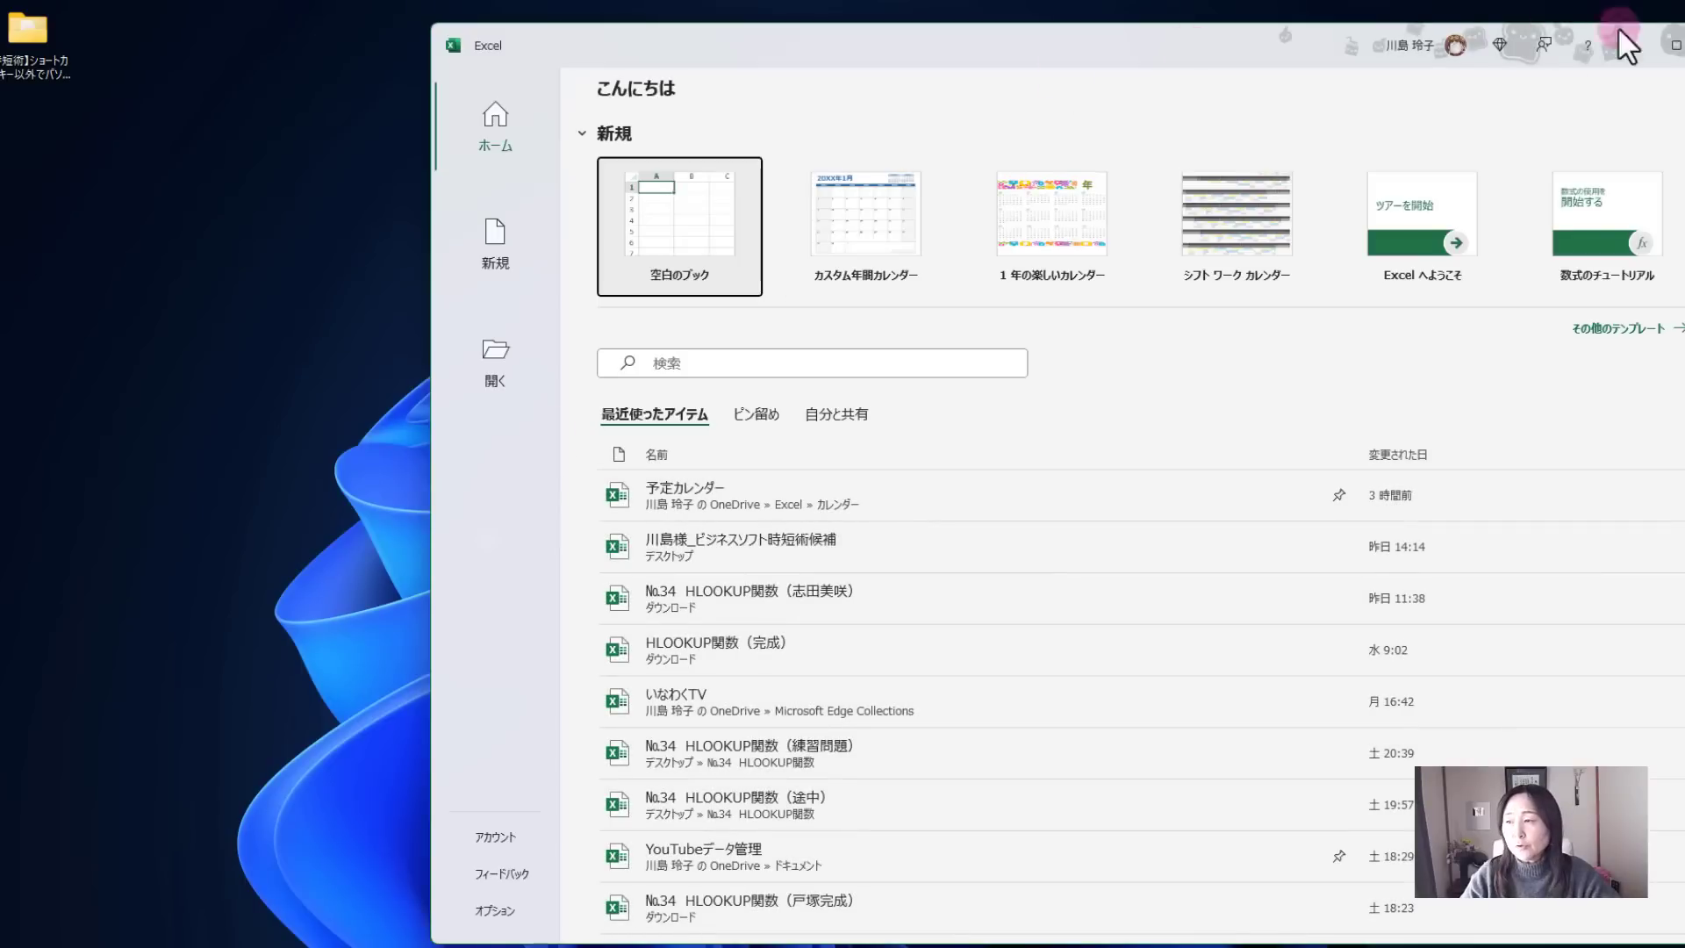
left_click(1676, 44)
mouse_move(1678, 26)
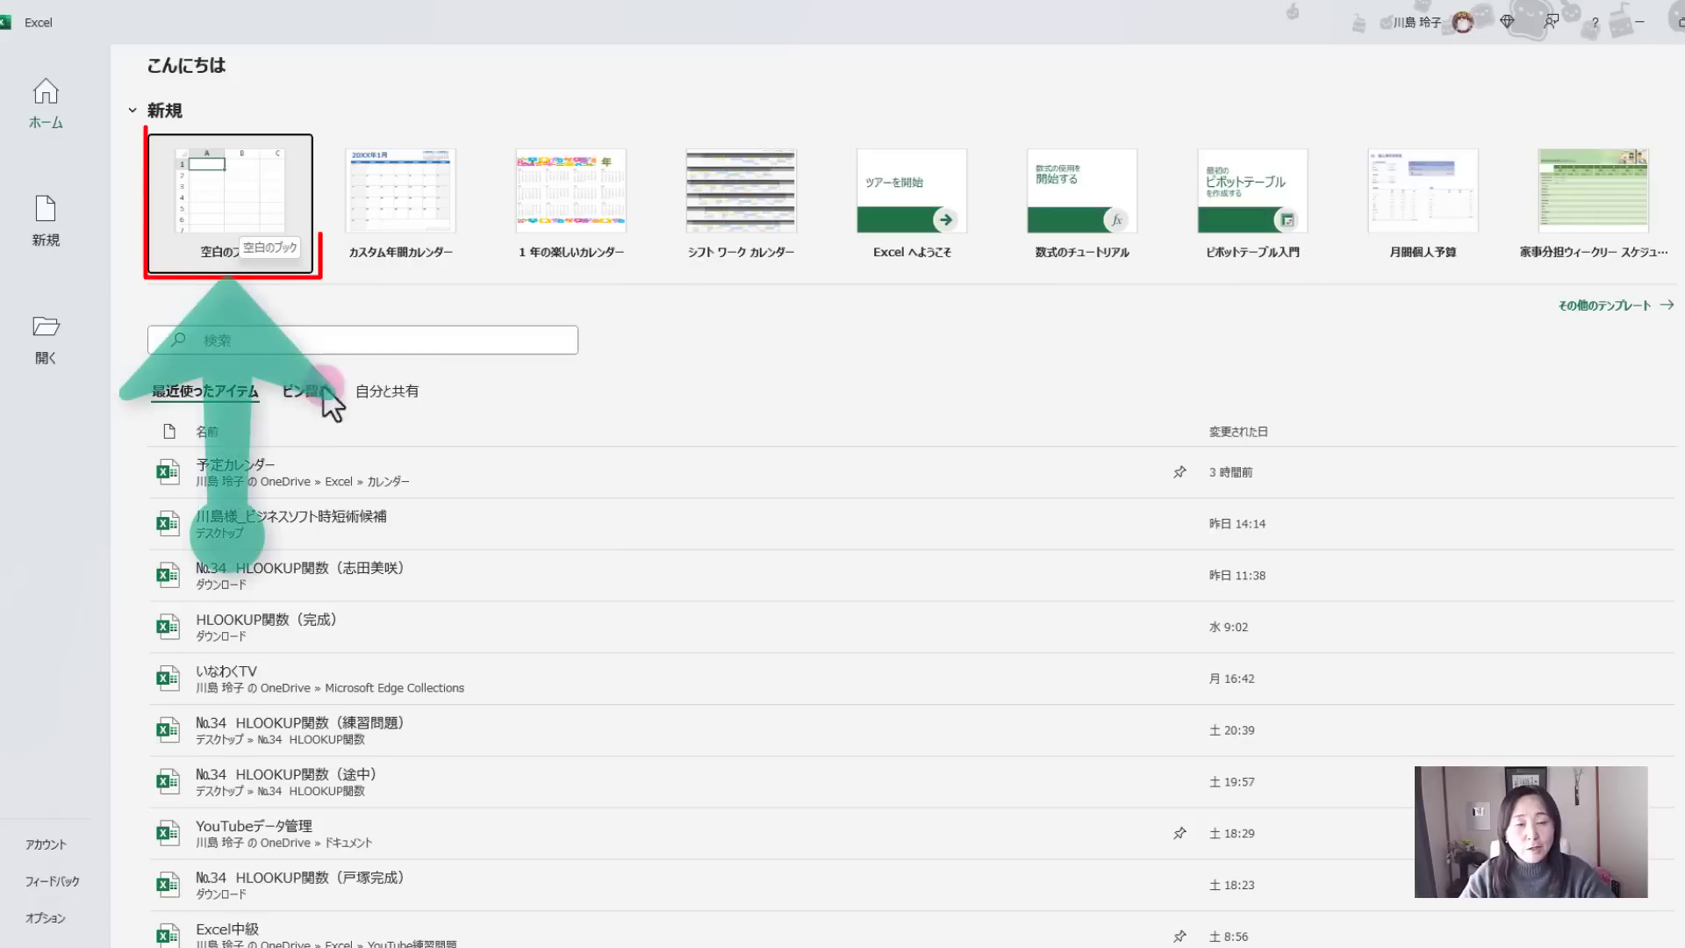
left_click(269, 194)
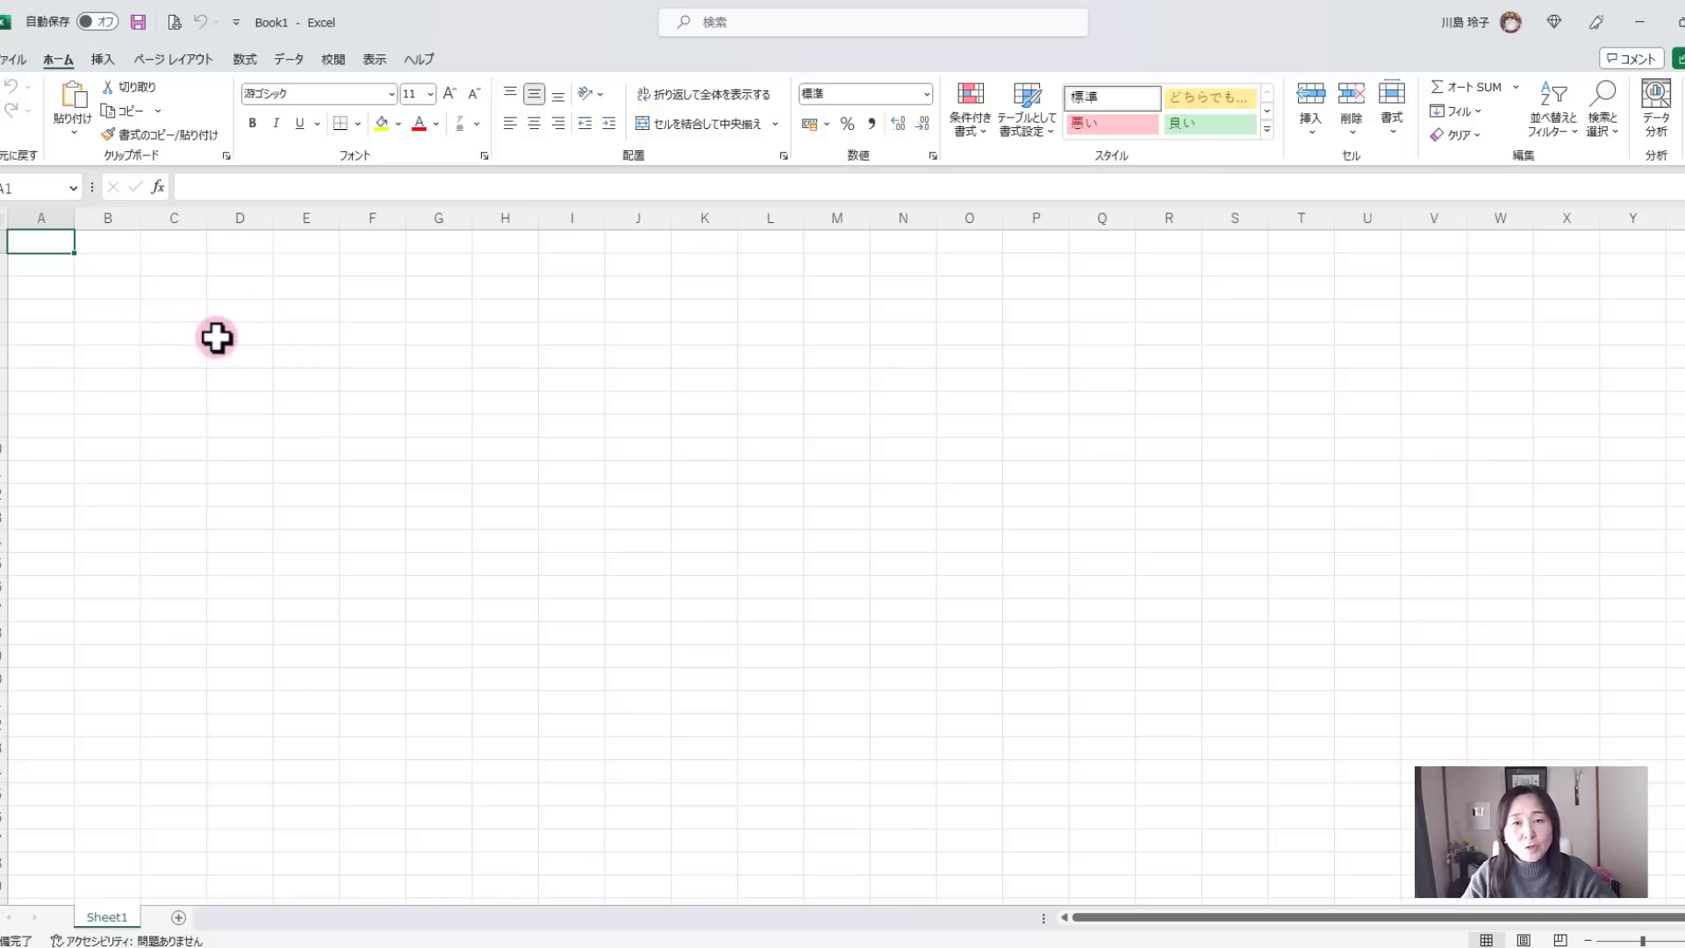
Disable the general Excel option このアプリケーションの起動時にスタート画面を表示する and apply the change
left_click(12, 60)
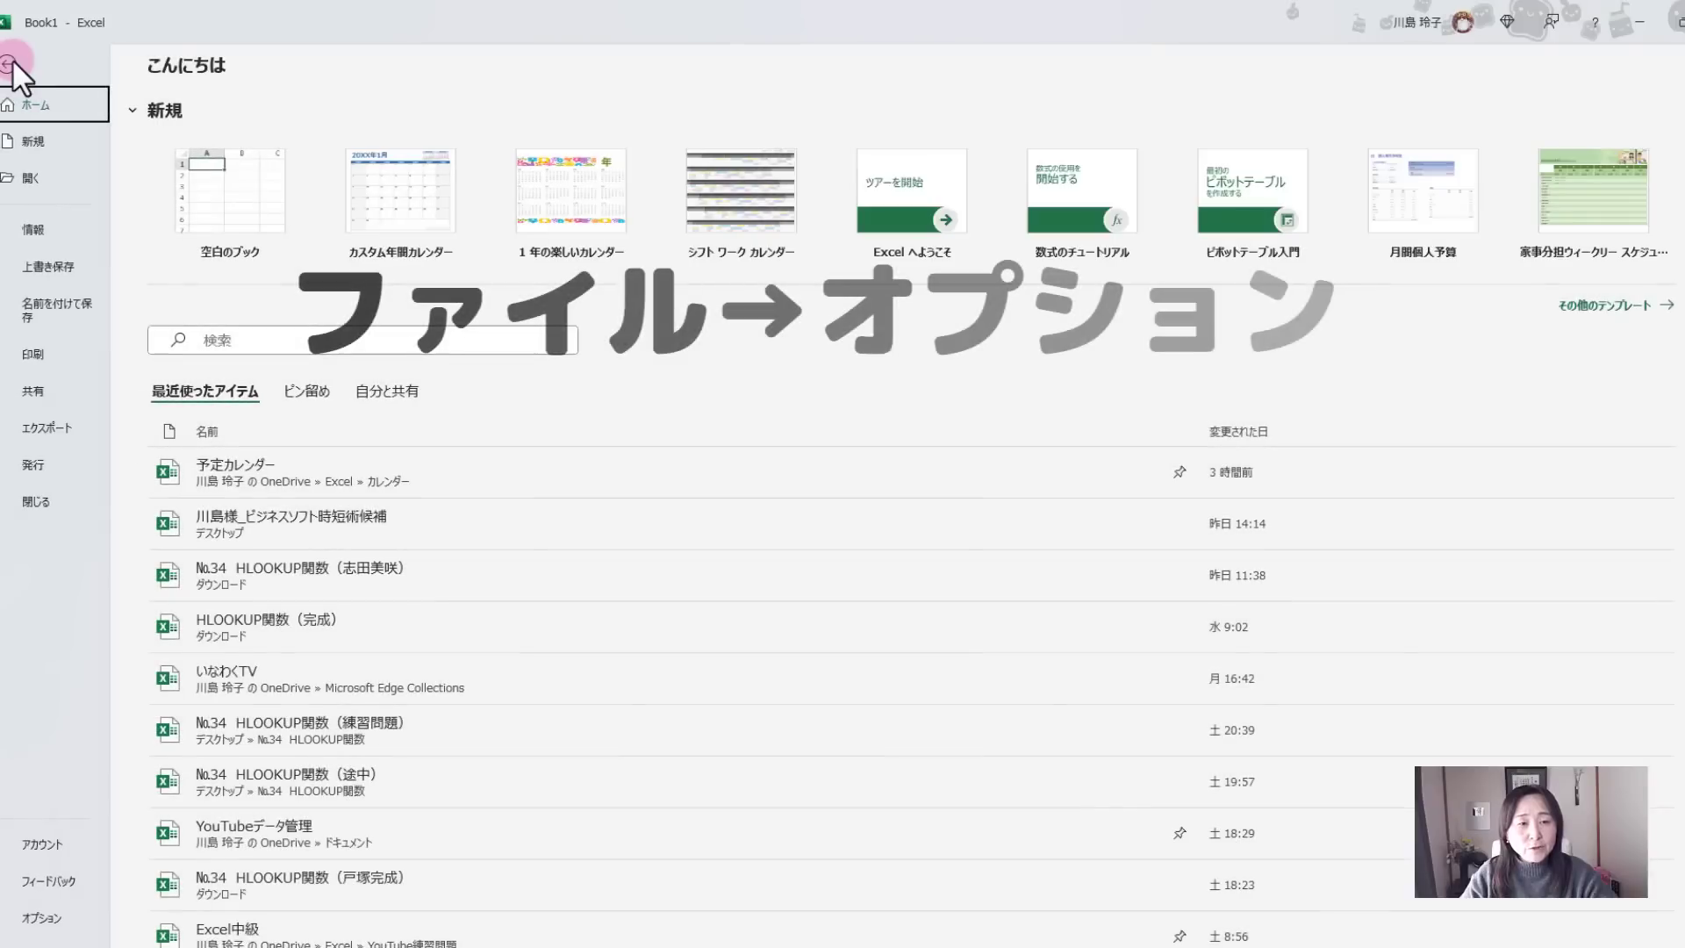
left_click(60, 920)
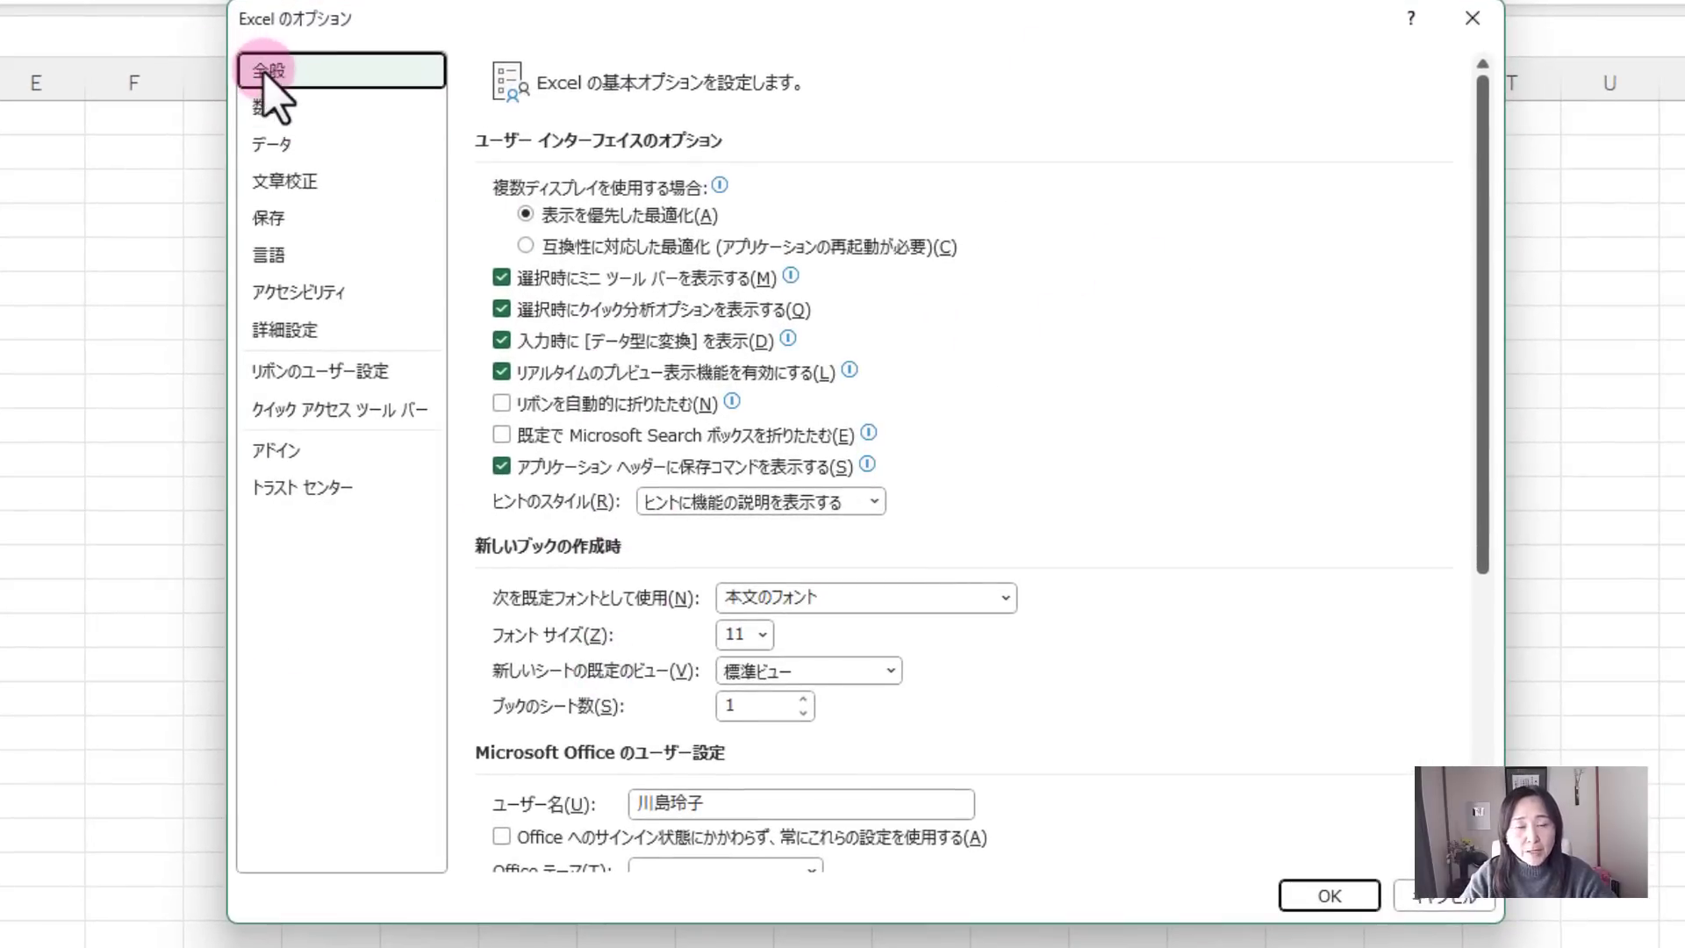
left_click_drag(1483, 342, 1489, 549)
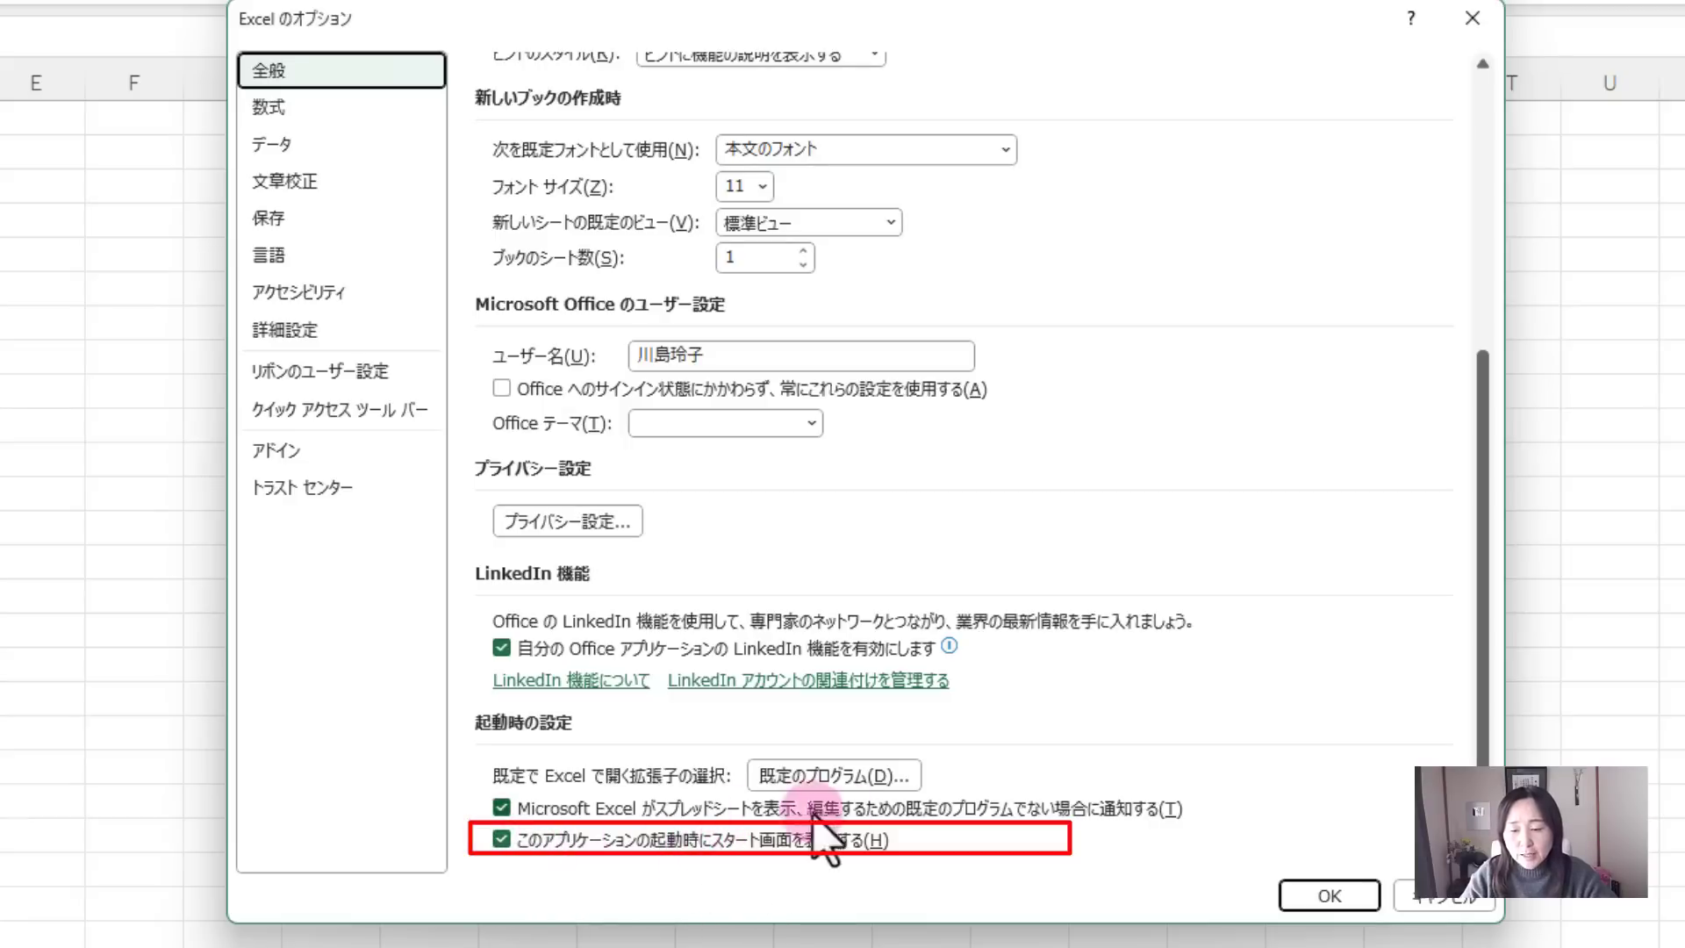
left_click(501, 841)
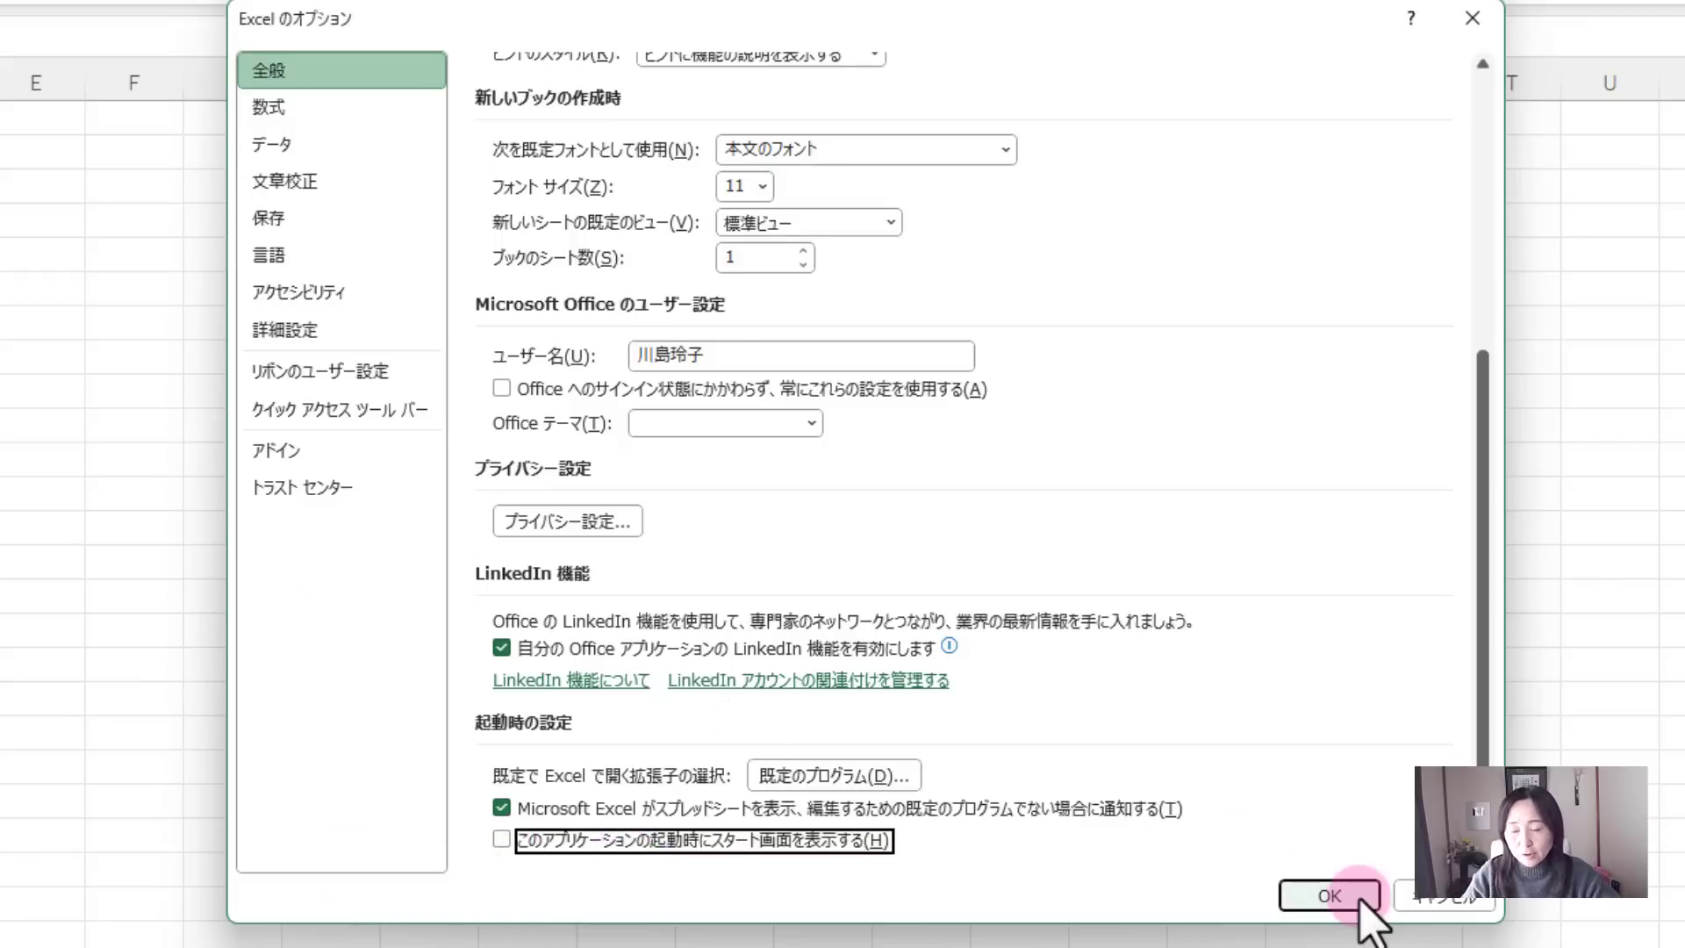
left_click(1327, 893)
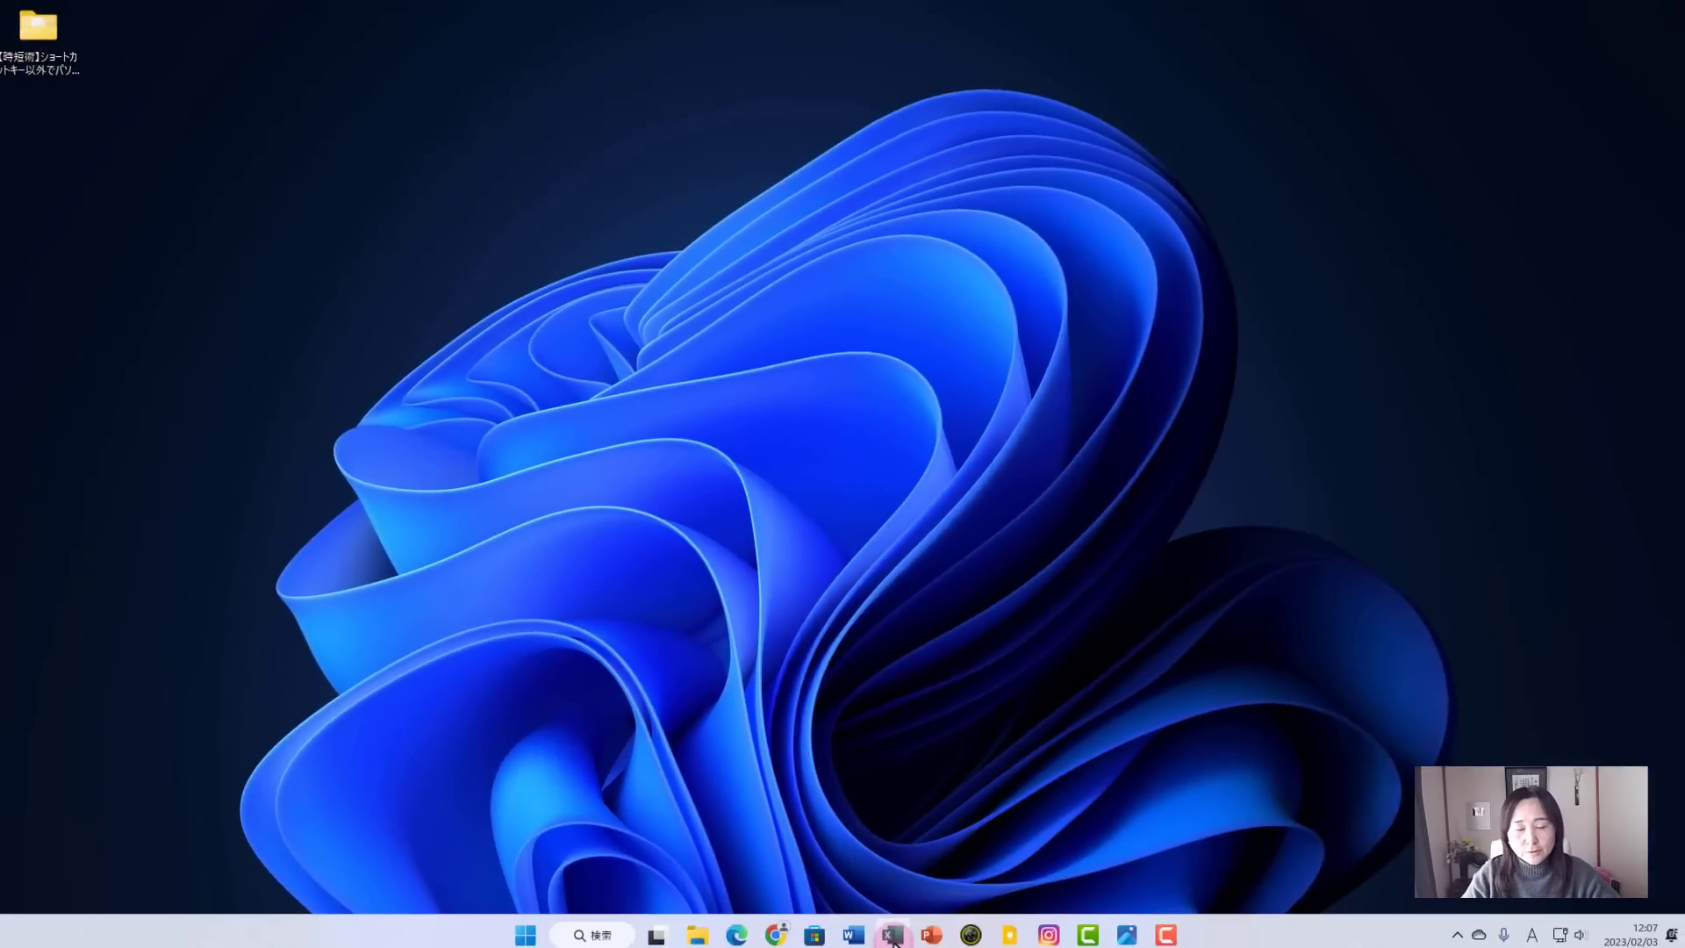
Launch Excel again to check the startup behaviour and open the ファイル view
left_click(893, 932)
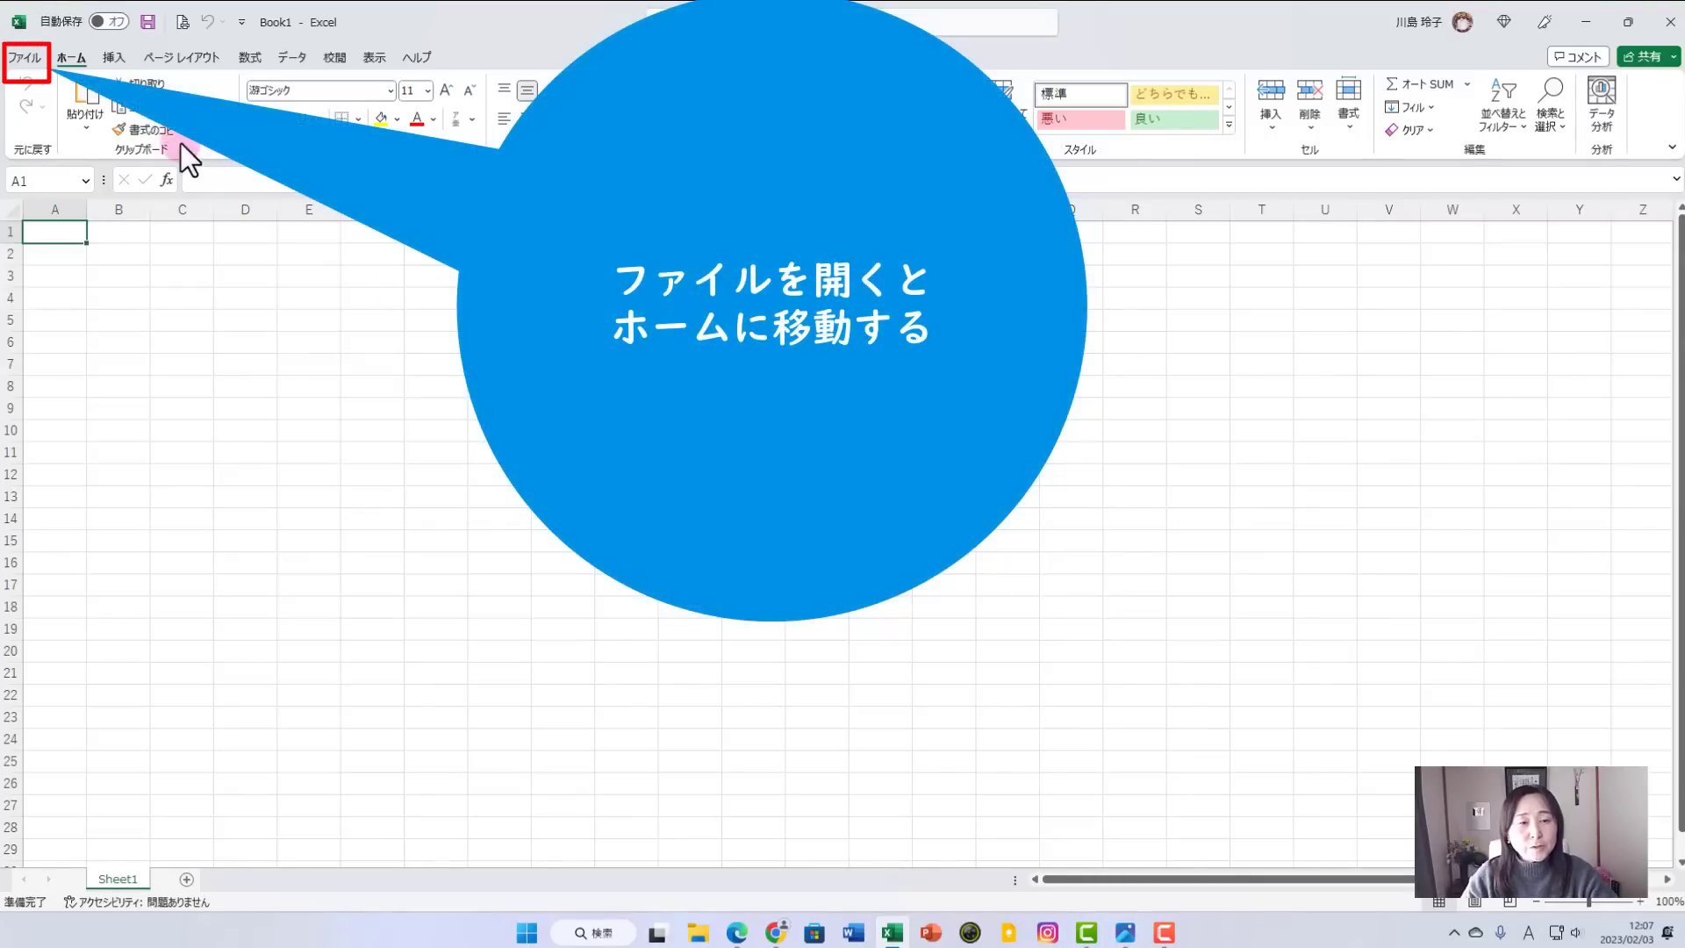
left_click(29, 58)
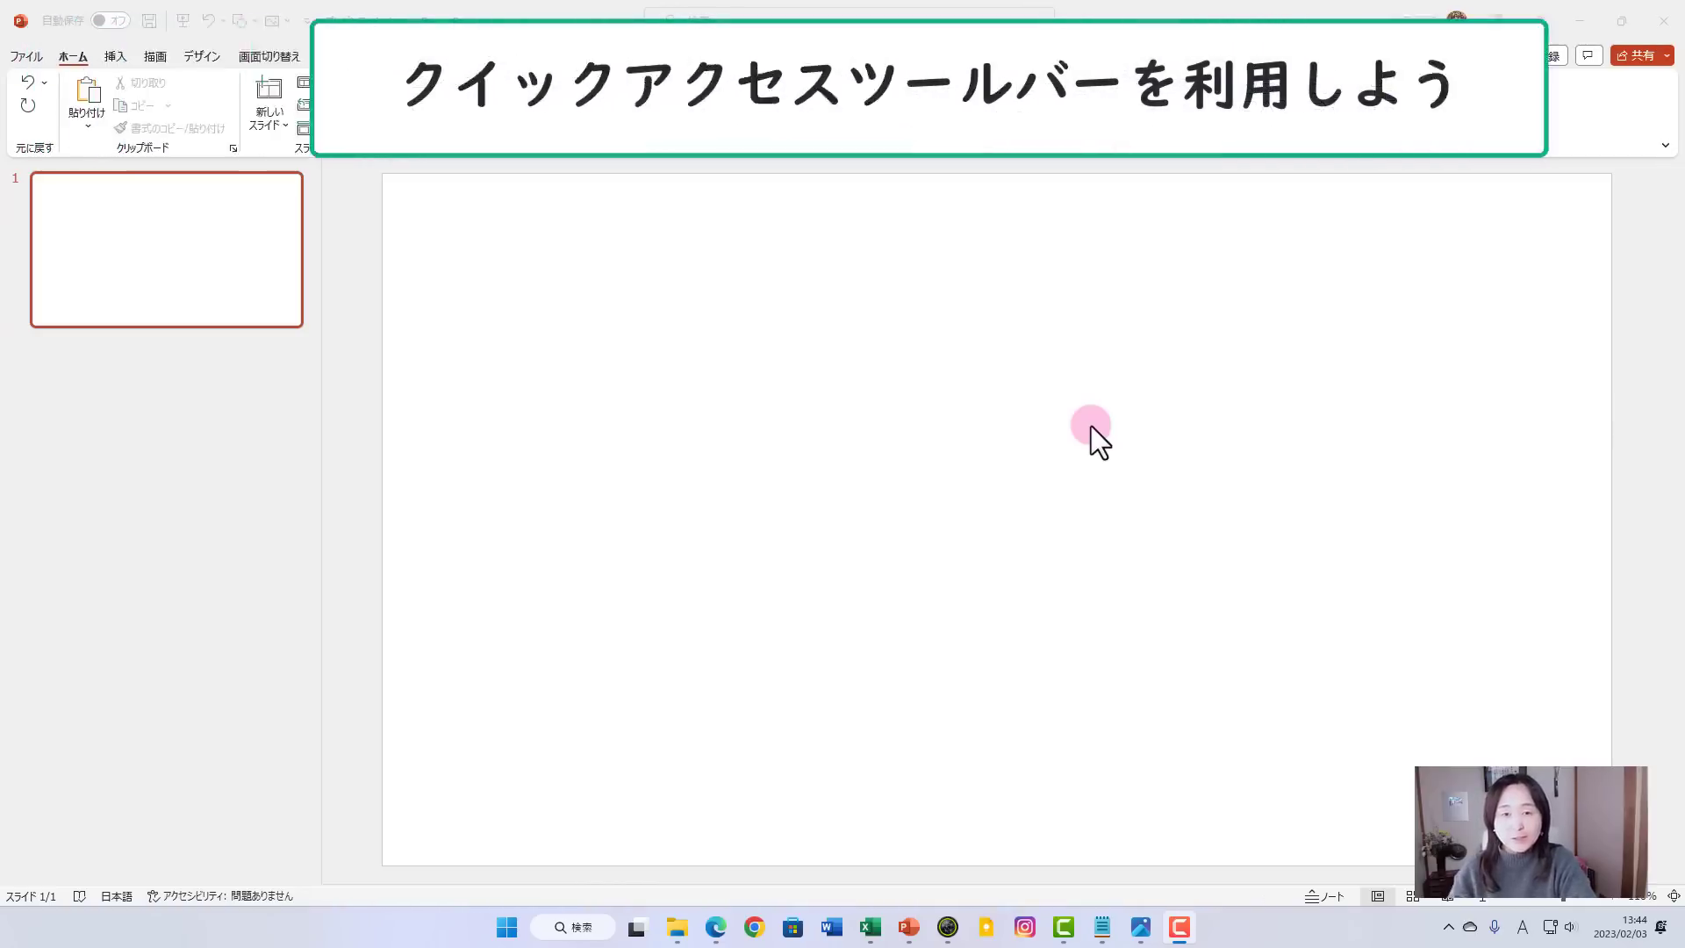
In PowerPoint, draw an ellipse on the blank slide using the Quick Access shapes command, and delete it
left_click(1092, 424)
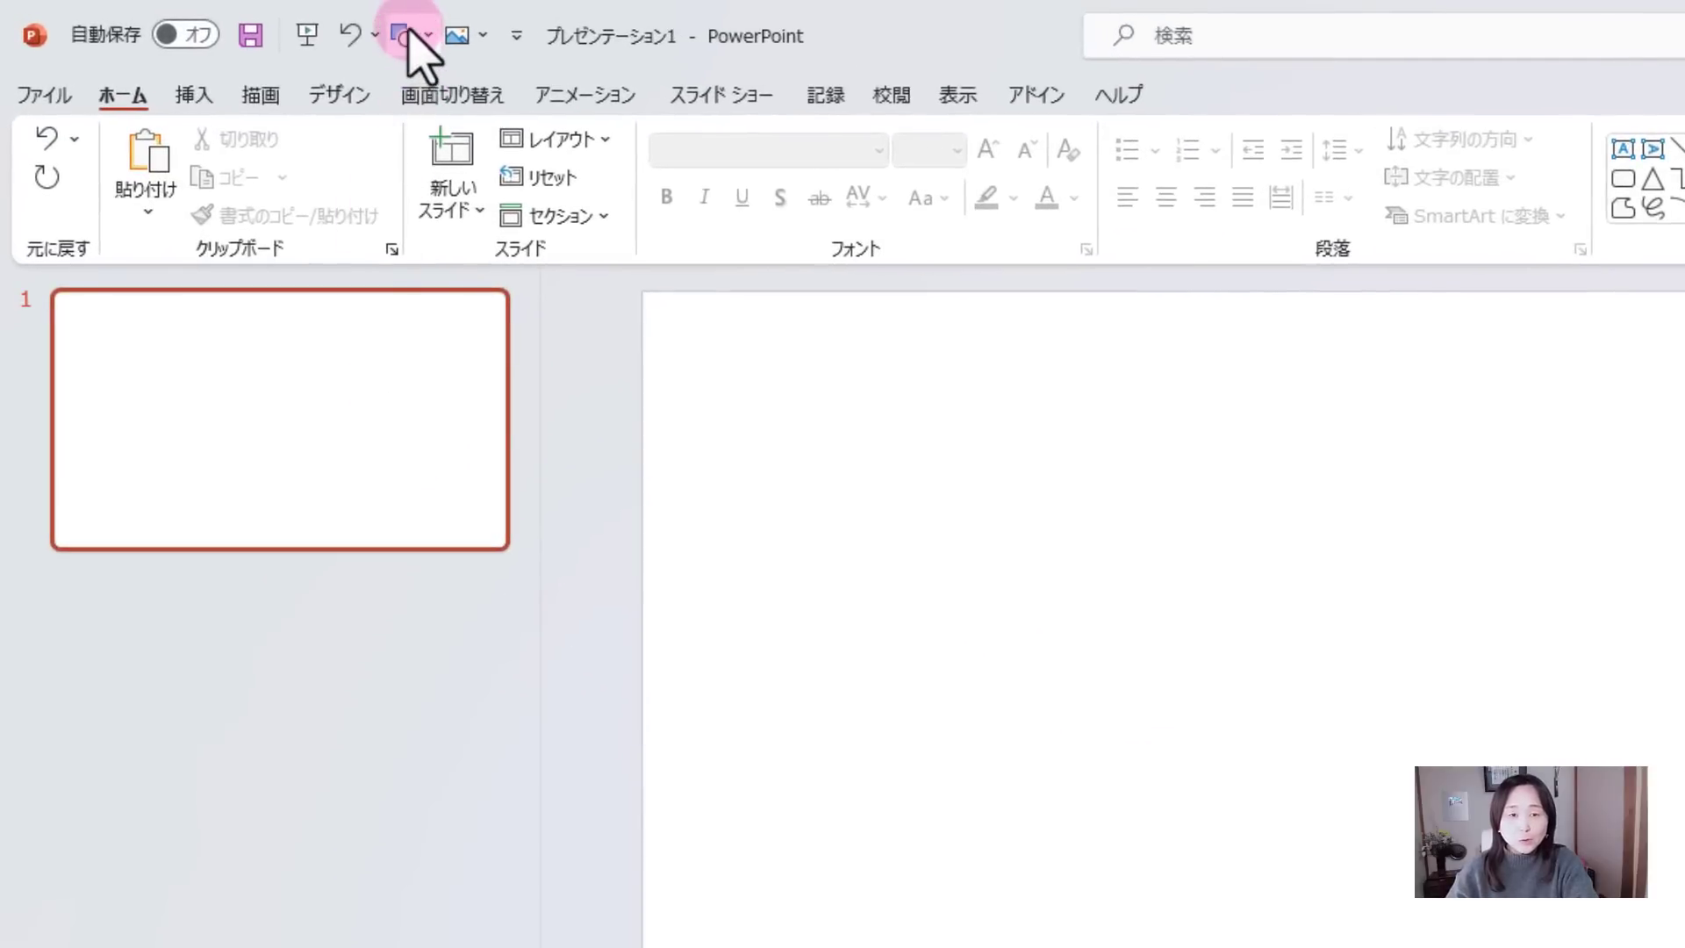
left_click(405, 37)
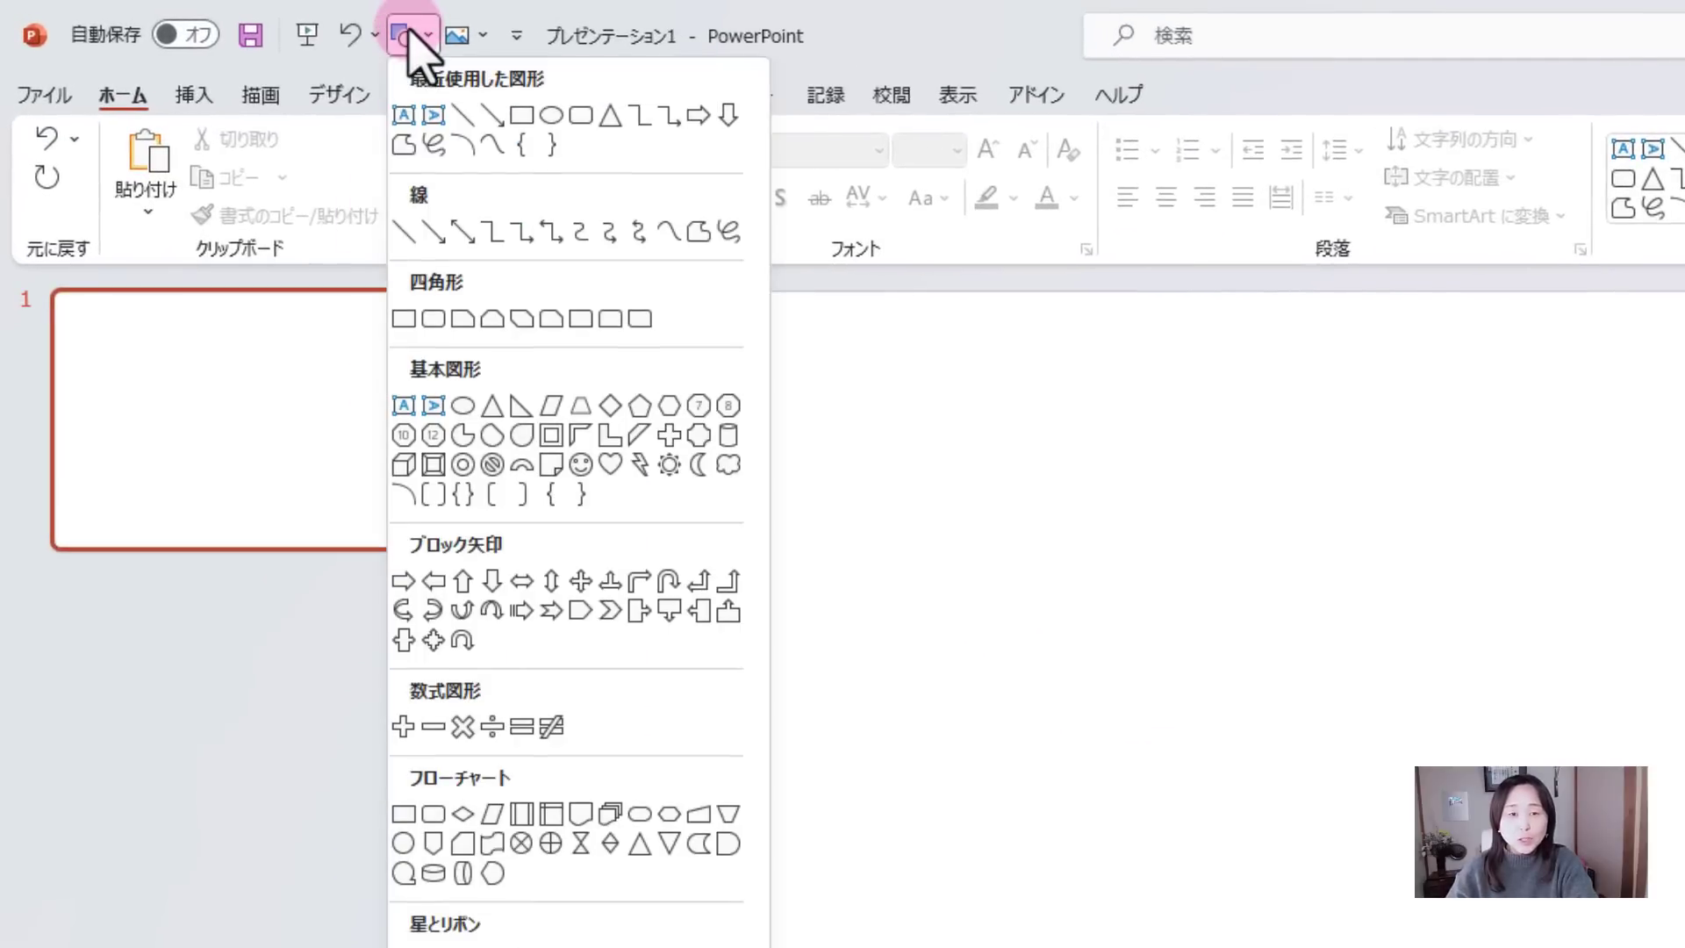
left_click(551, 115)
left_click_drag(728, 635, 1201, 947)
key("Delete")
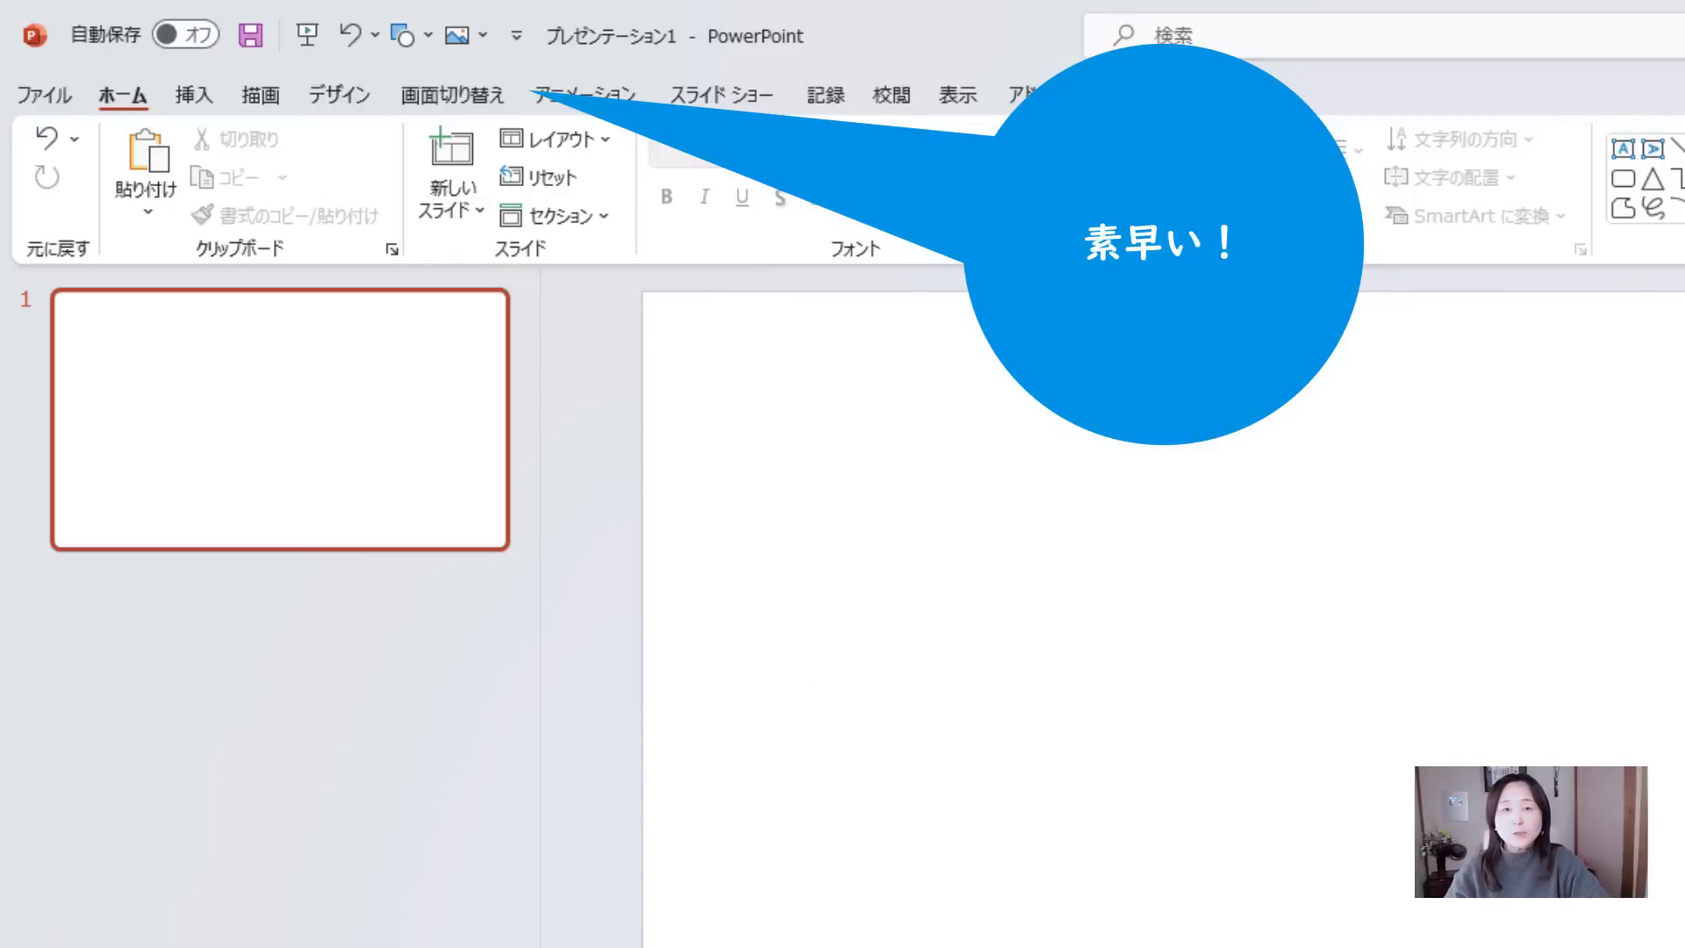
Open the Insert shapes gallery twice, the second time with its access-key sequence, closing it each time without choosing a shape
left_click(200, 95)
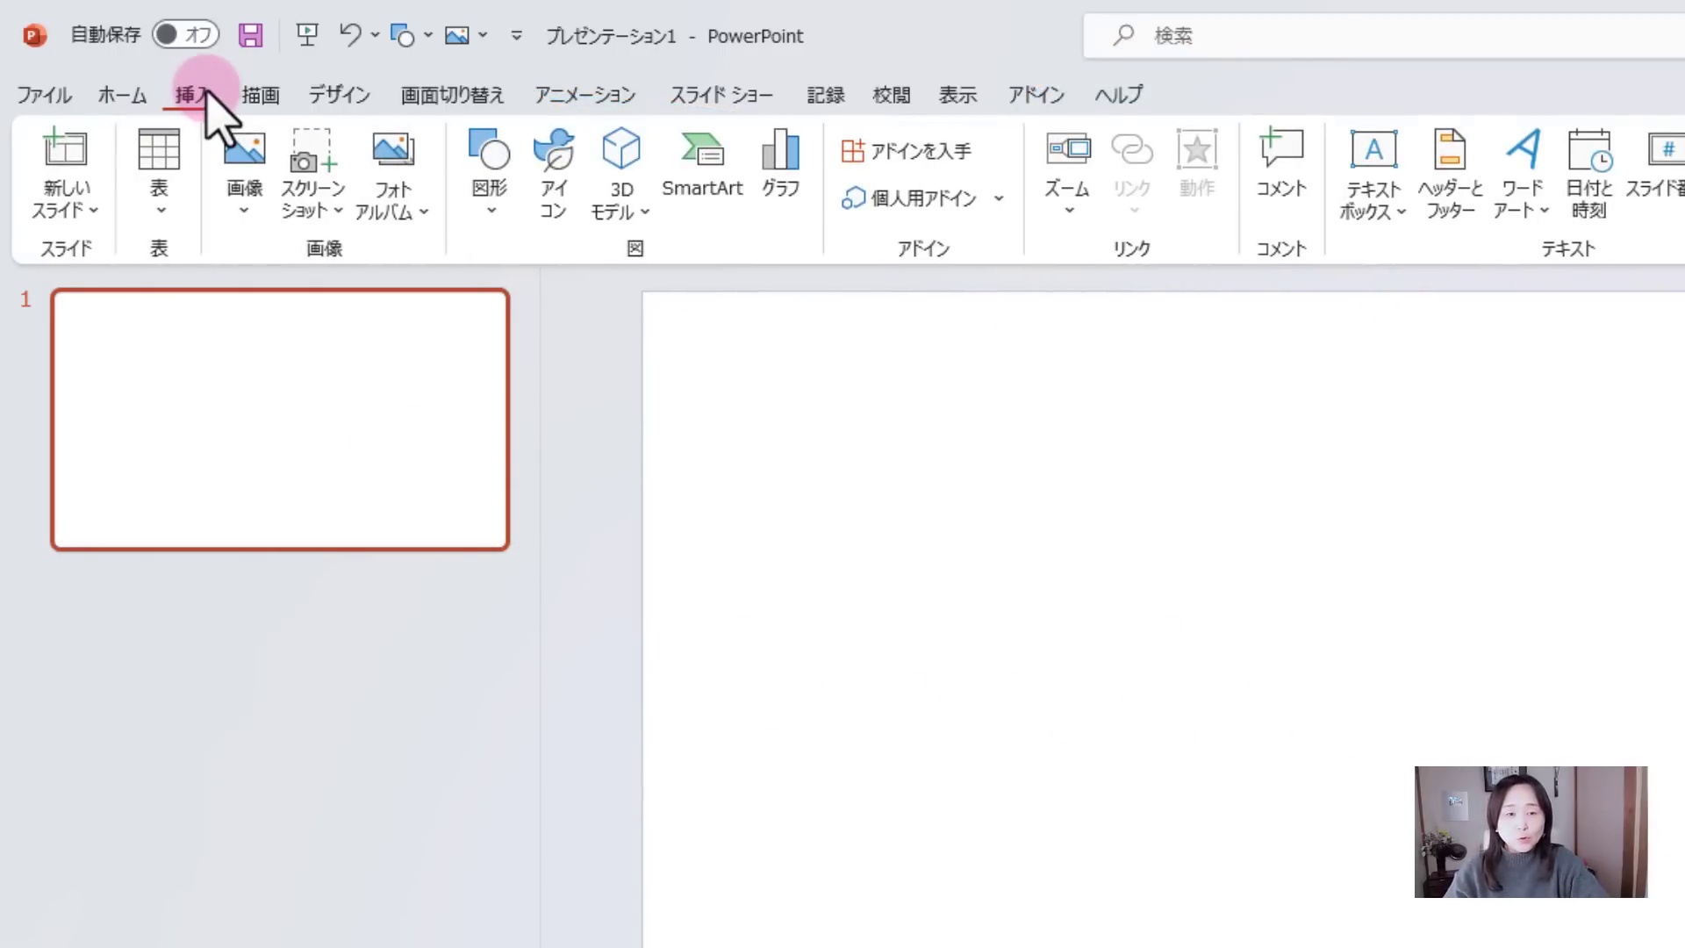
left_click(490, 153)
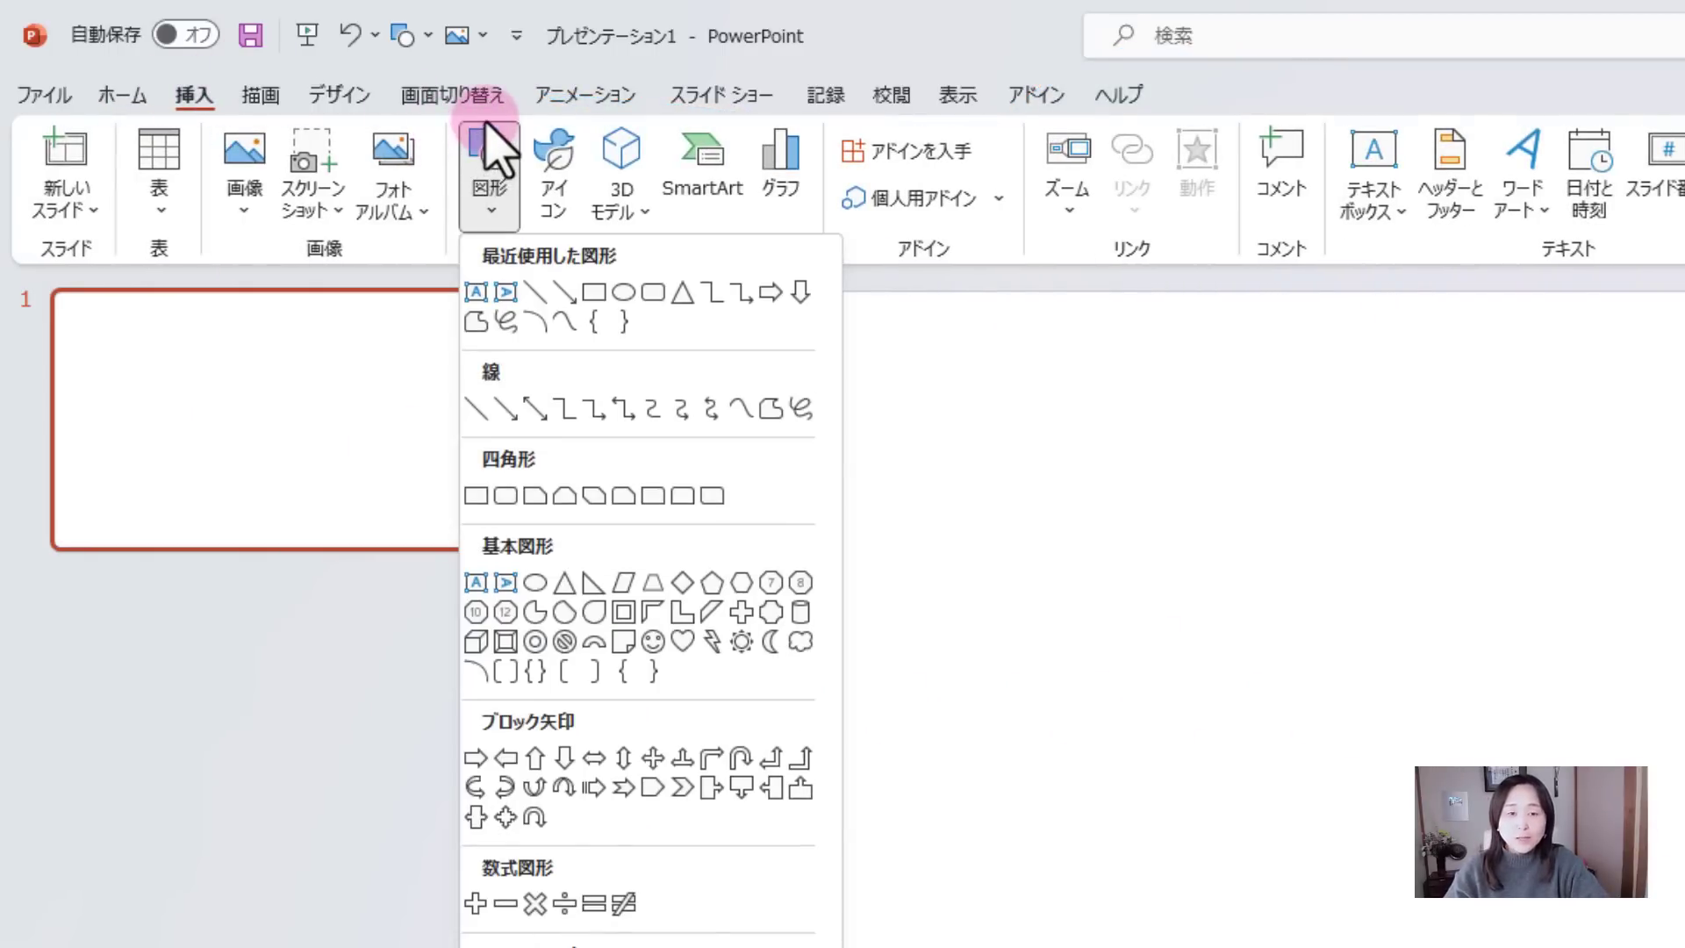
key("Escape")
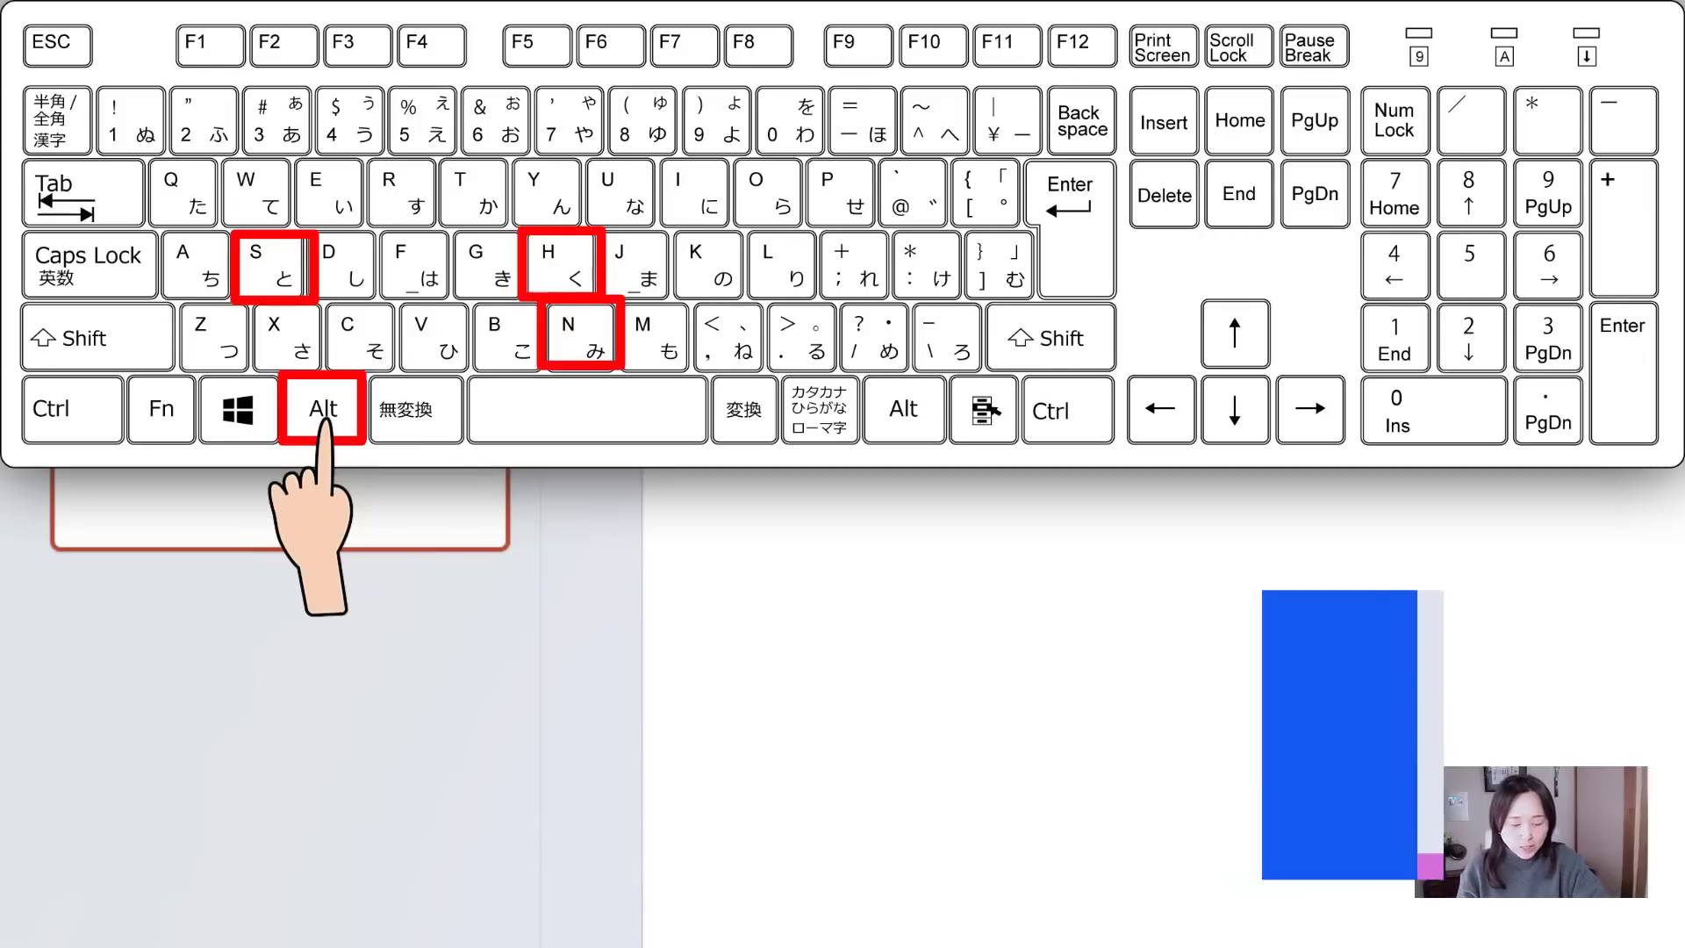
key("alt+n")
key("s")
key("h")
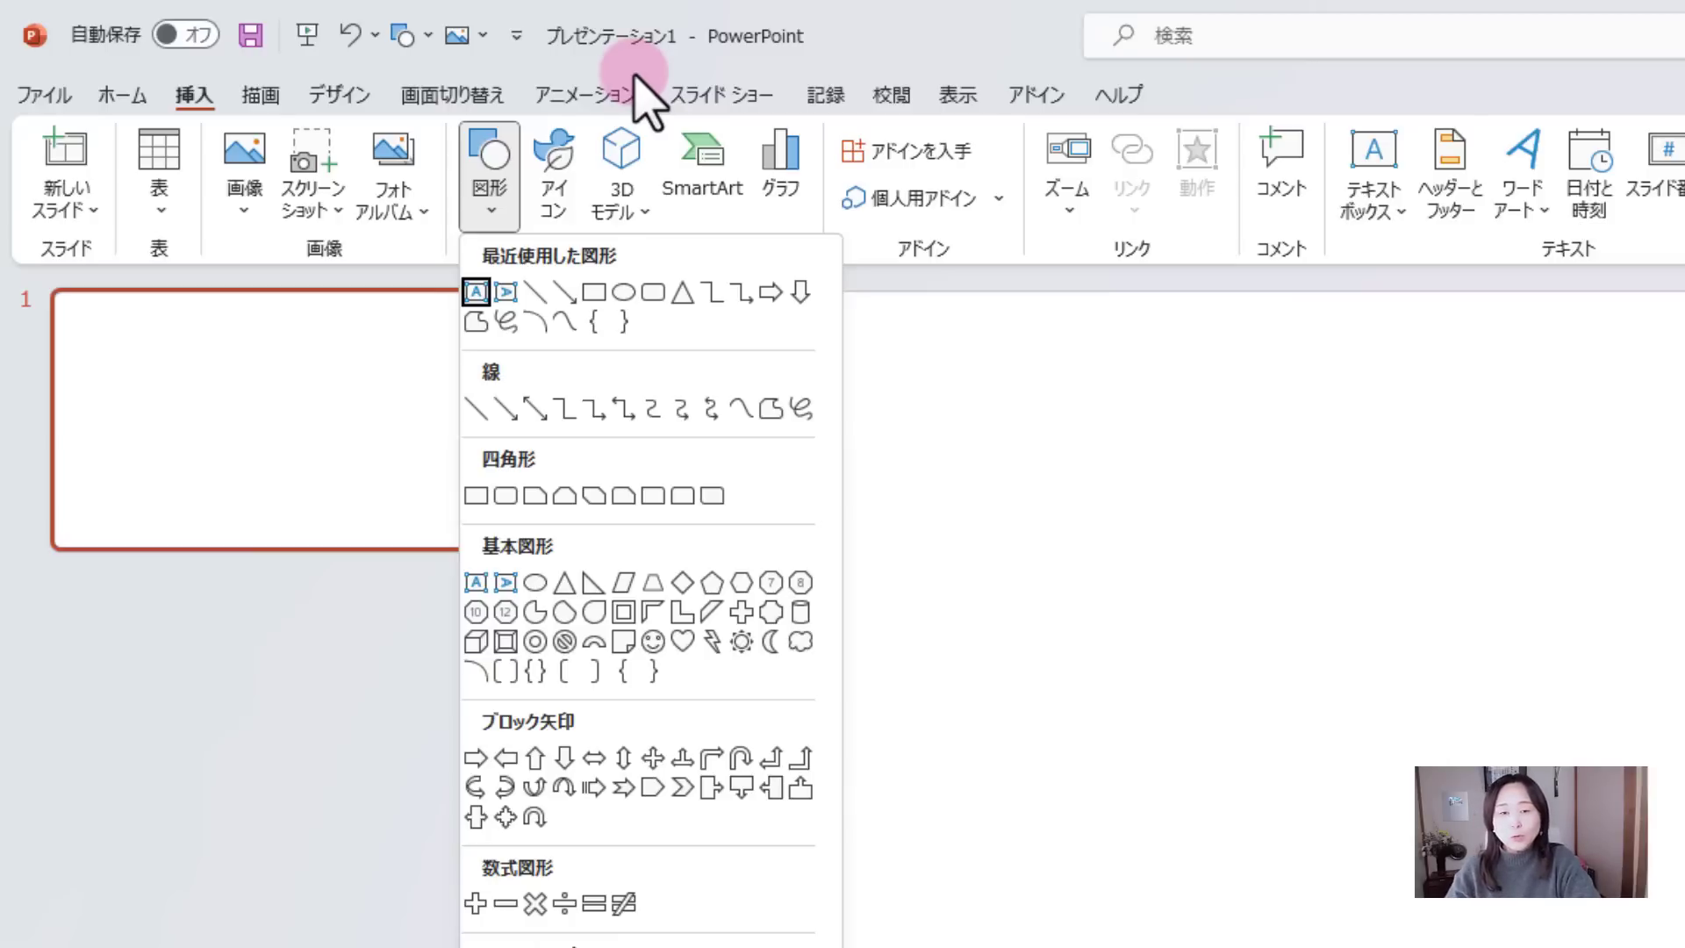
left_click(1676, 509)
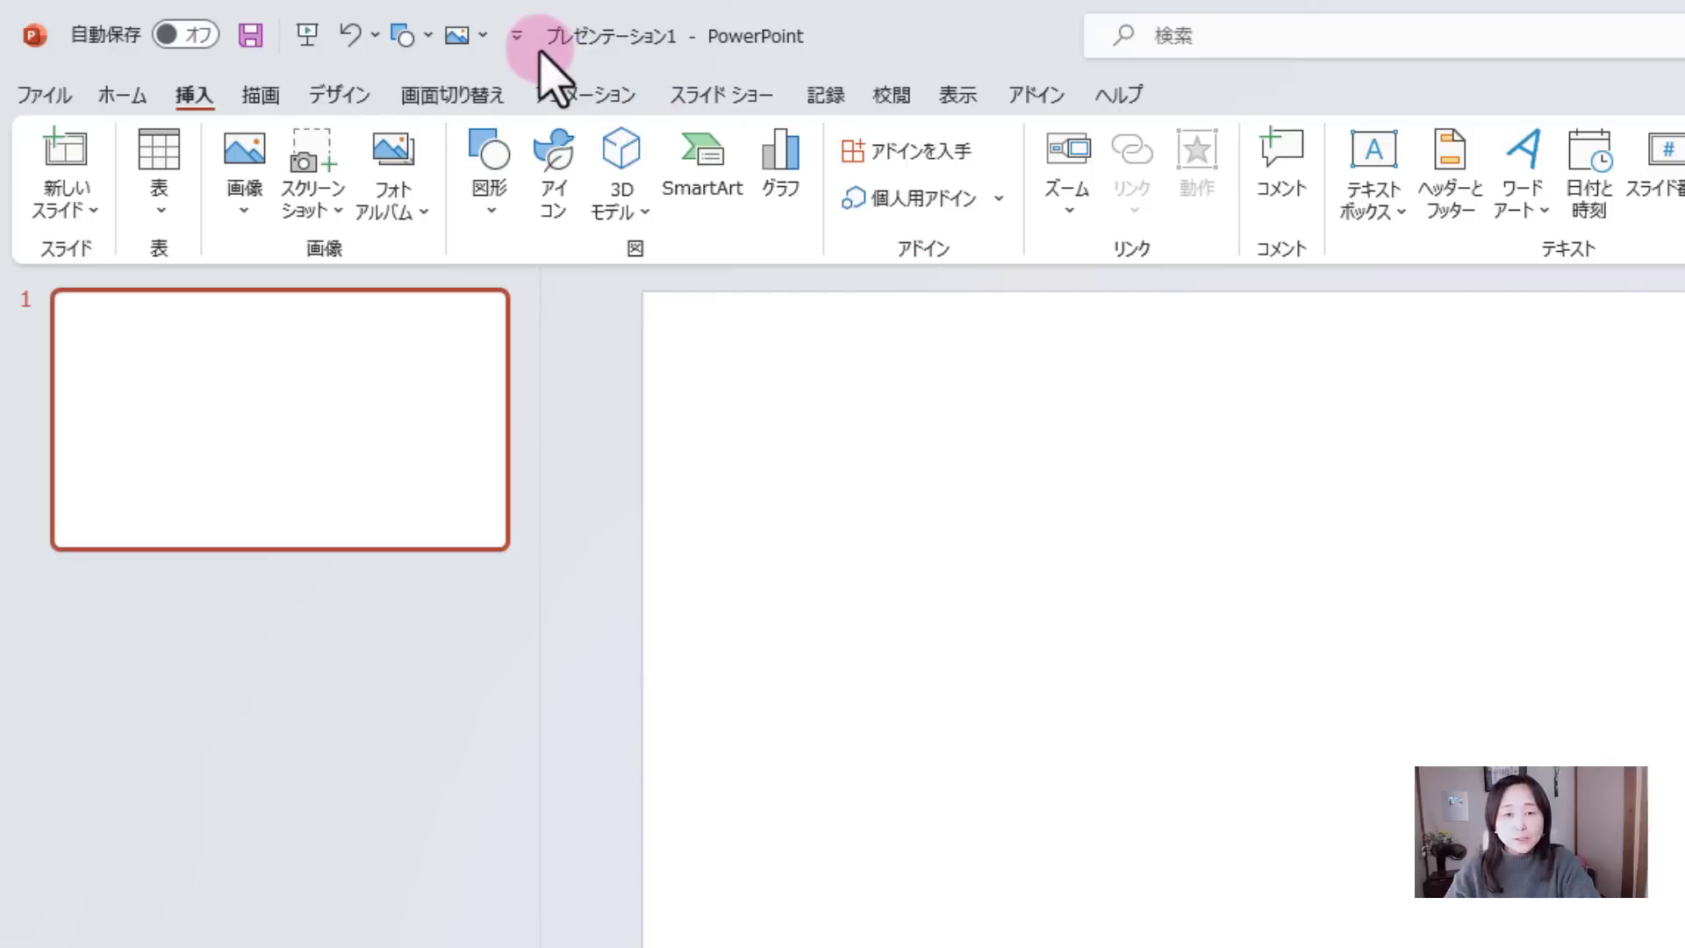
In the Quick Access Toolbar customization options, add the 記号と特殊文字 command group from the [挿入] タブ command set
left_click(517, 37)
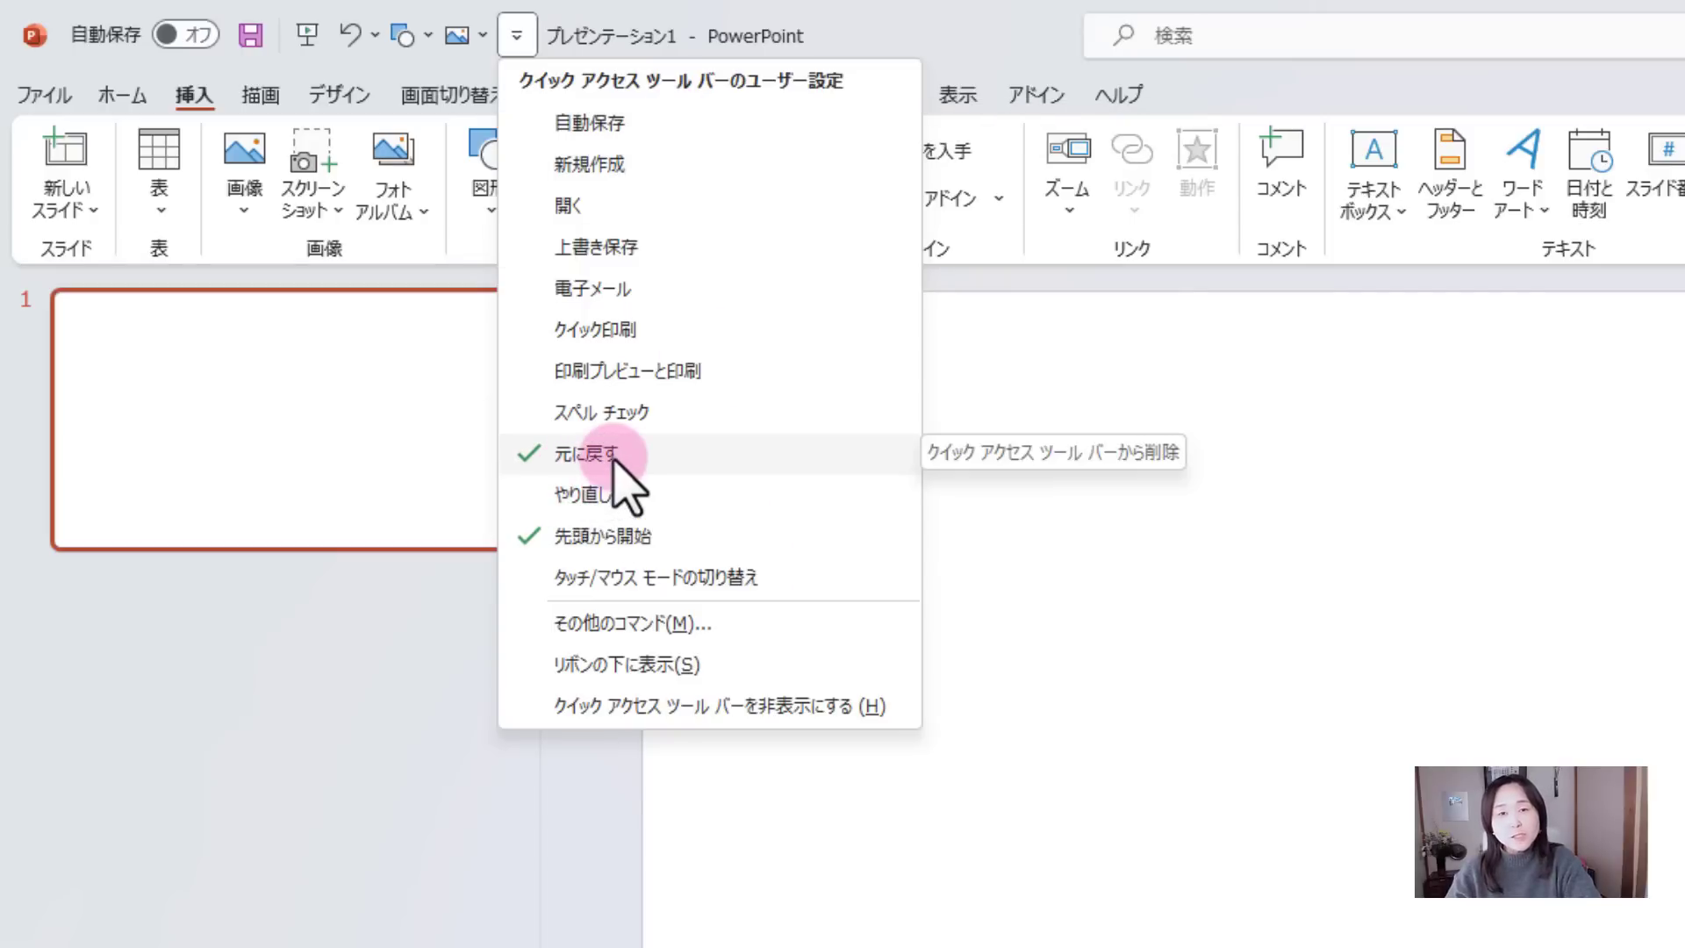
left_click(717, 624)
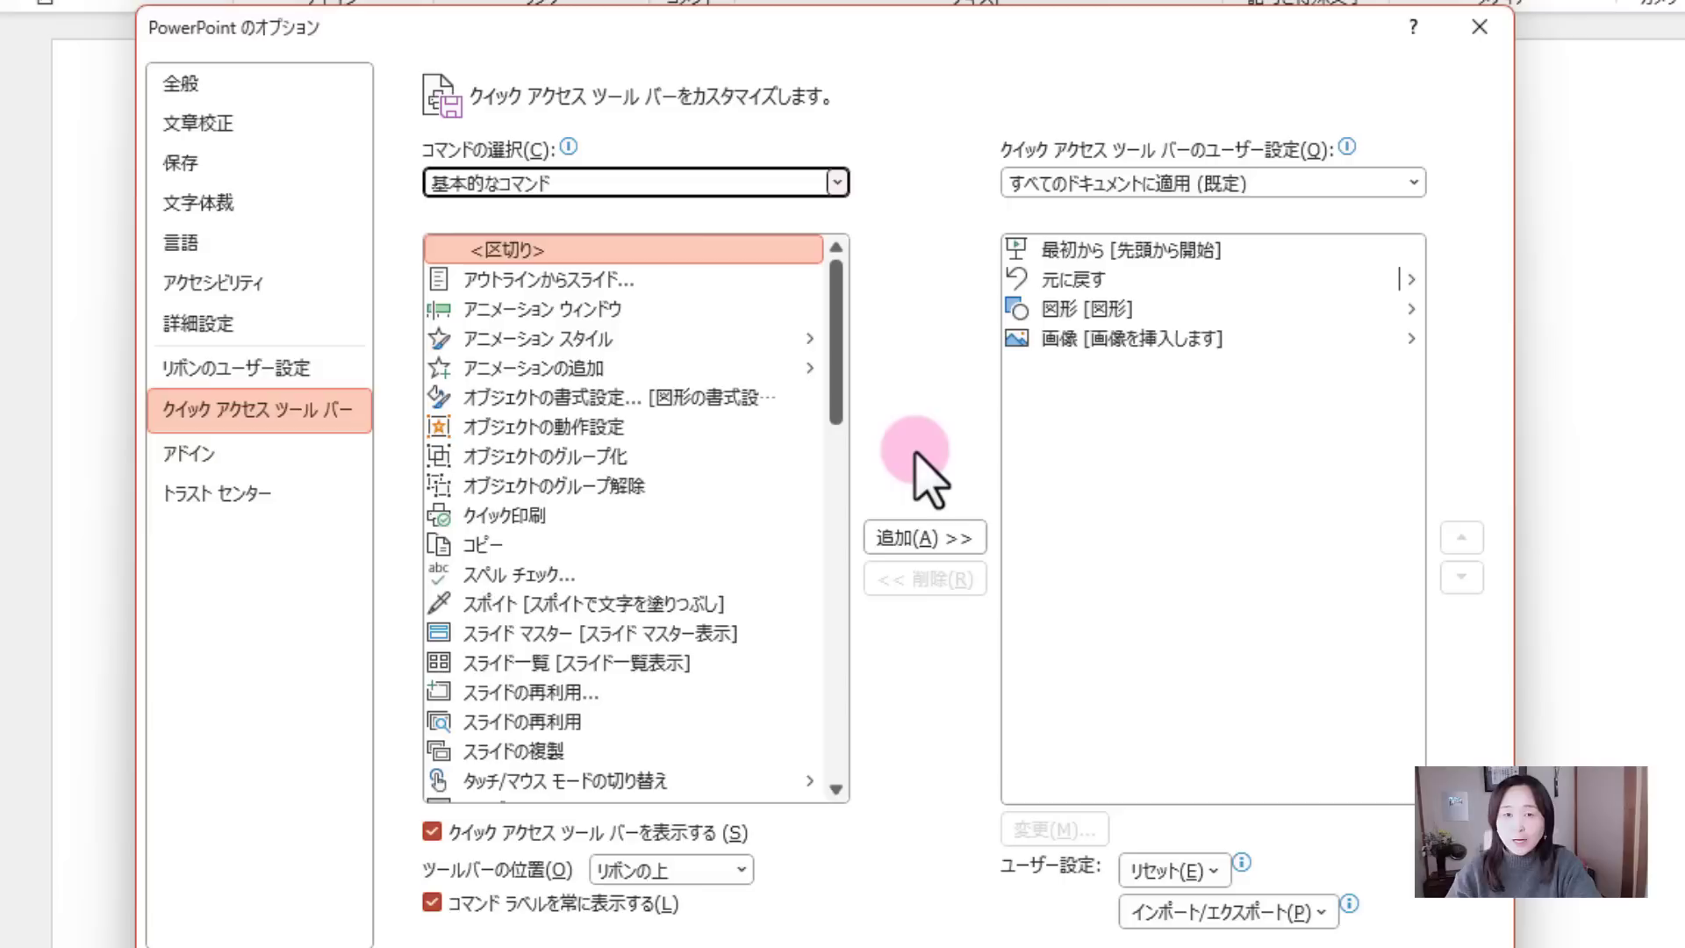
left_click(837, 180)
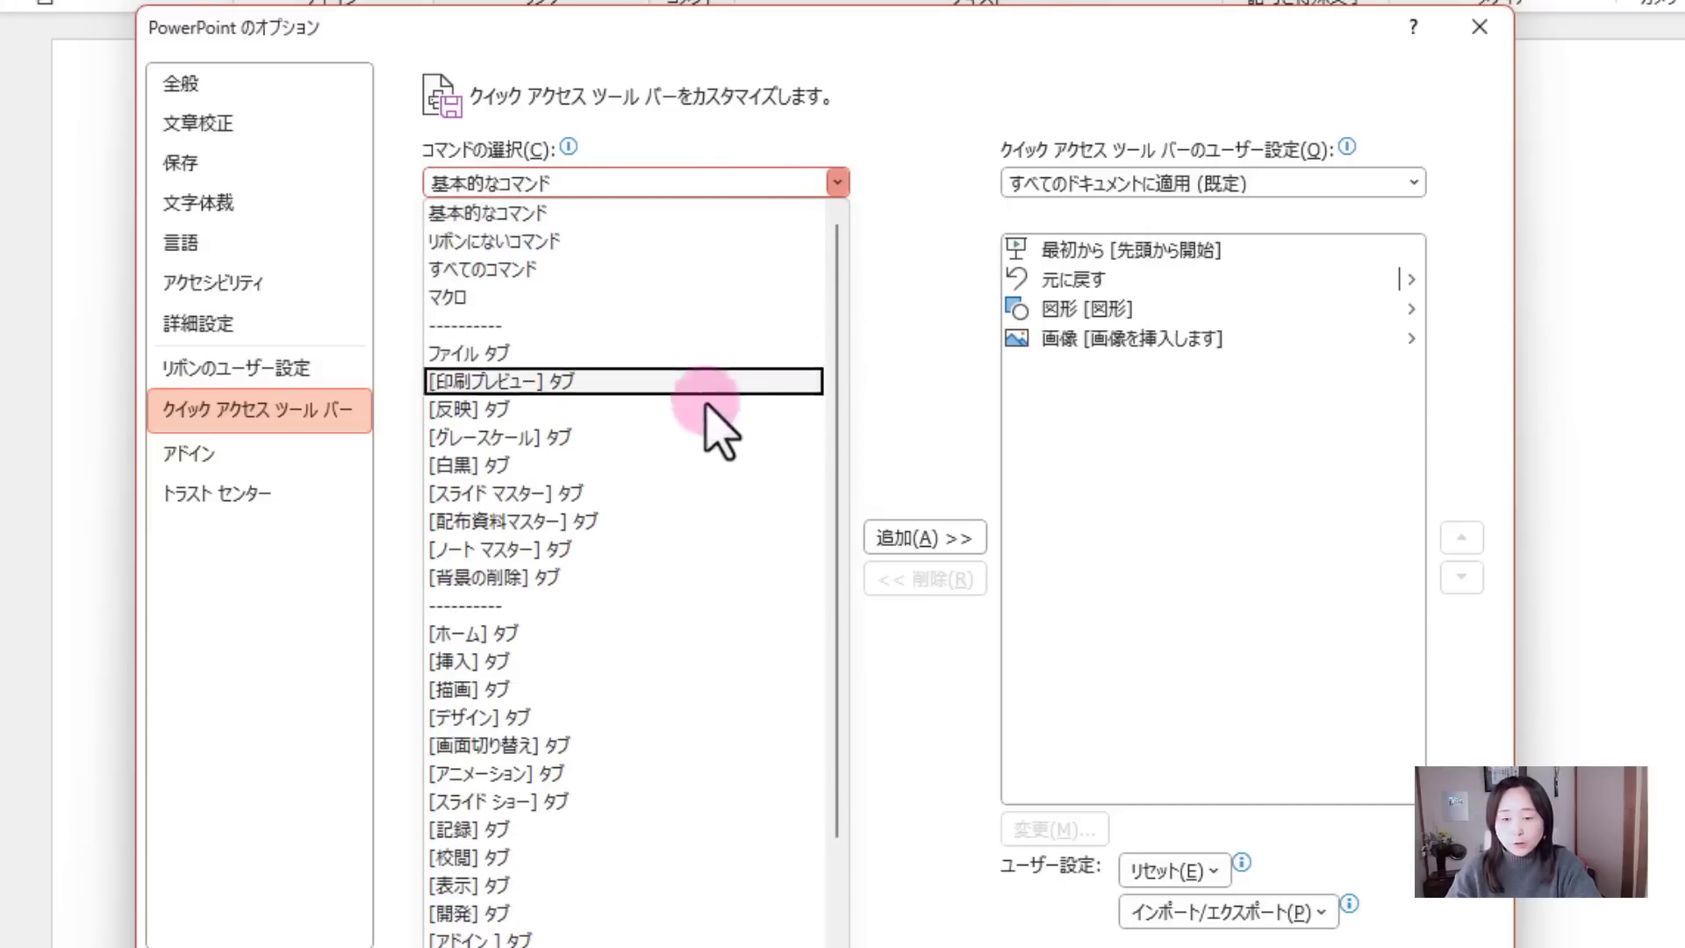
left_click(523, 663)
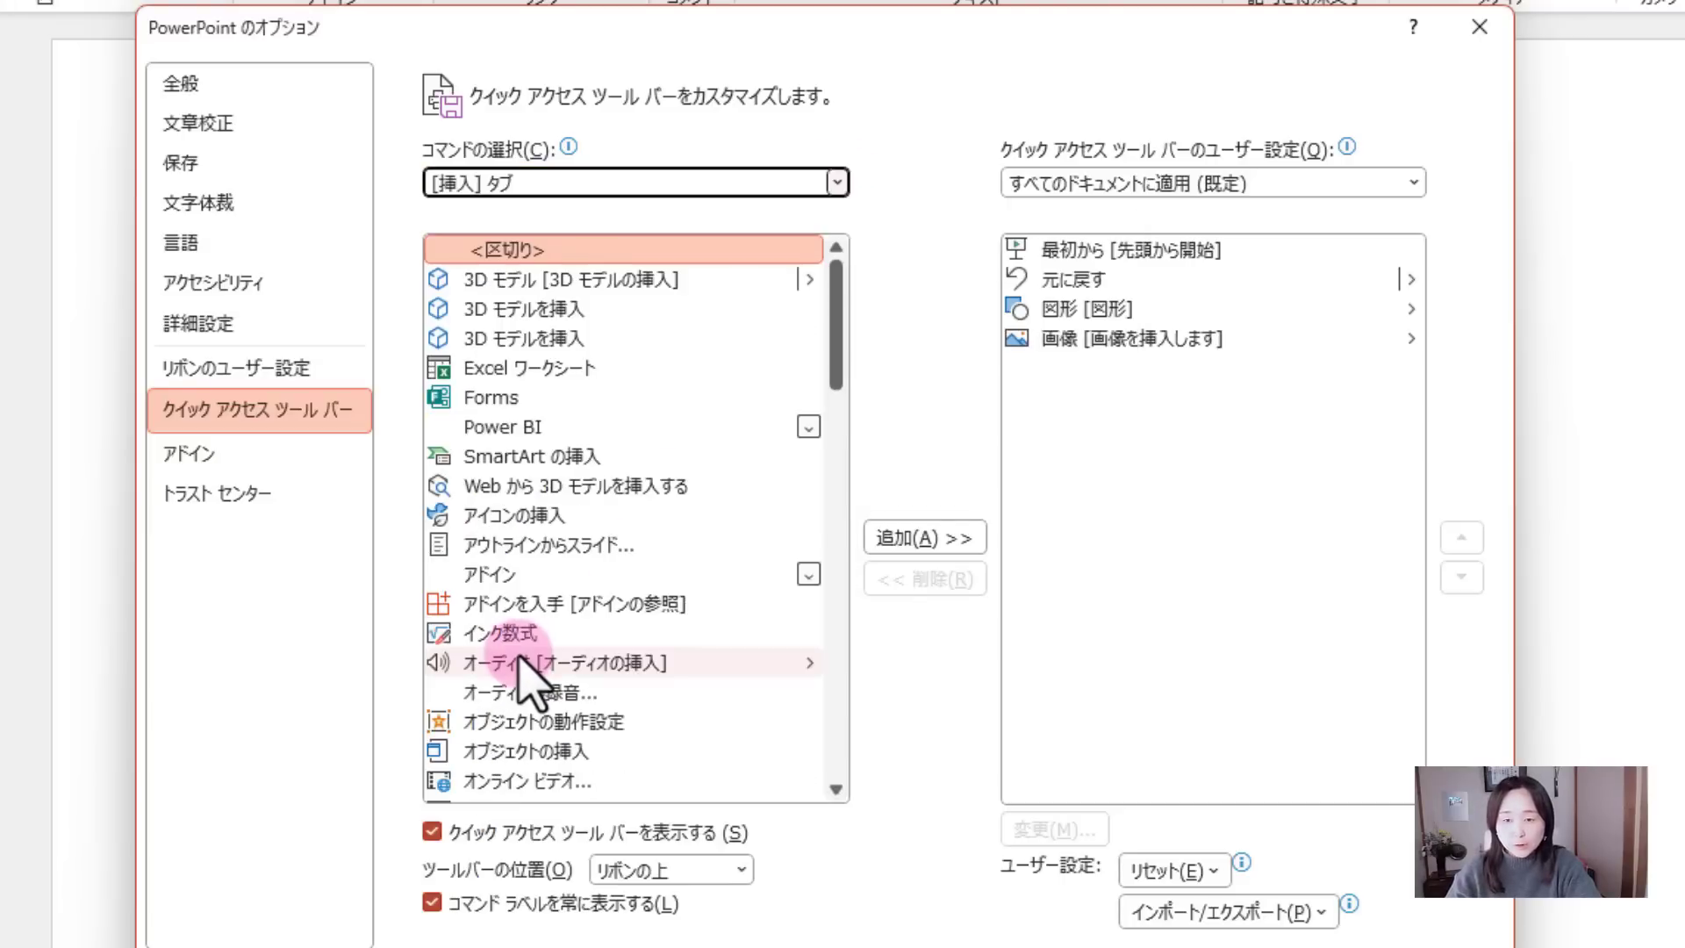
left_click_drag(839, 293, 840, 493)
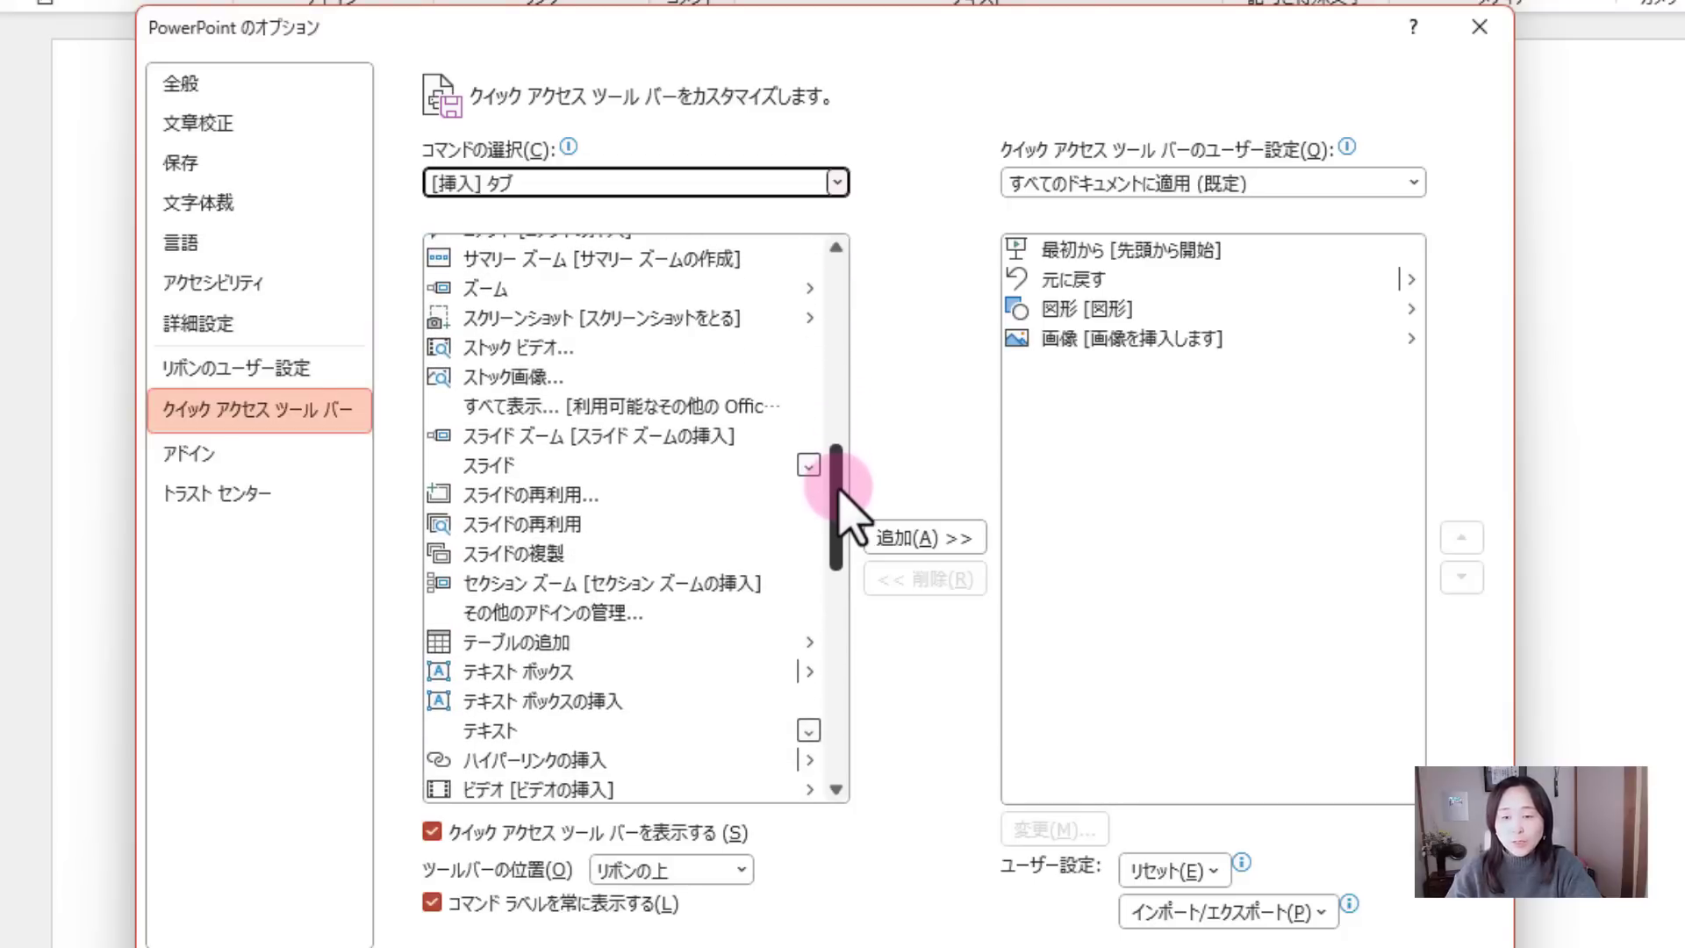
scroll(840, 493, "down", 10)
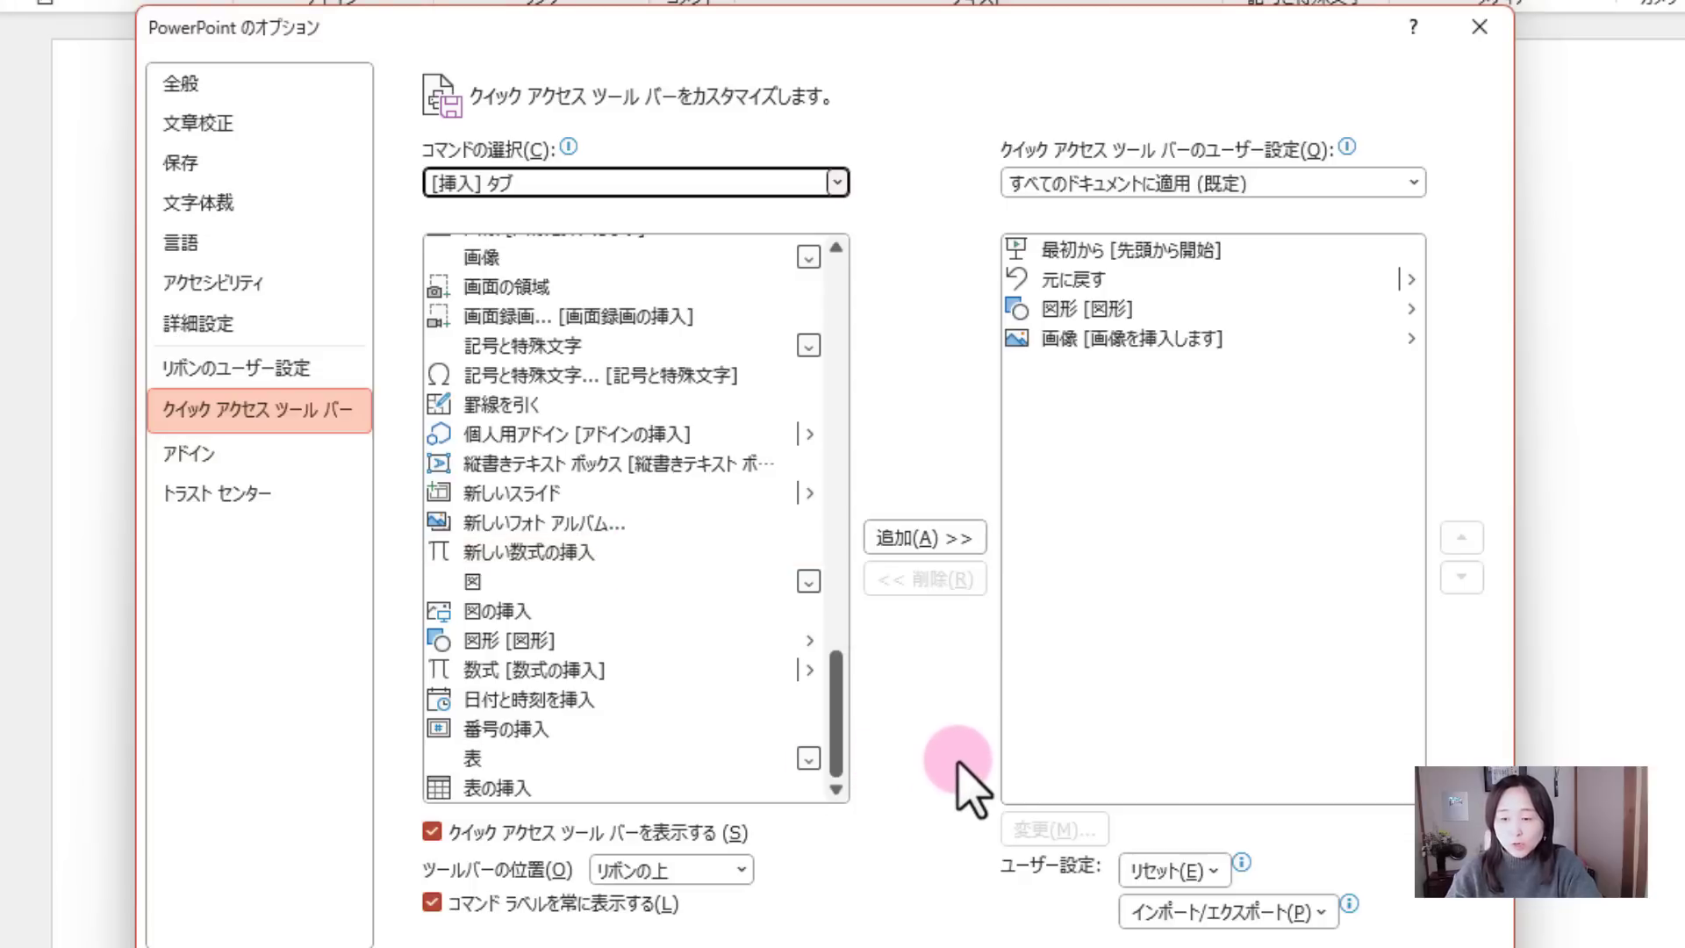
left_click(535, 349)
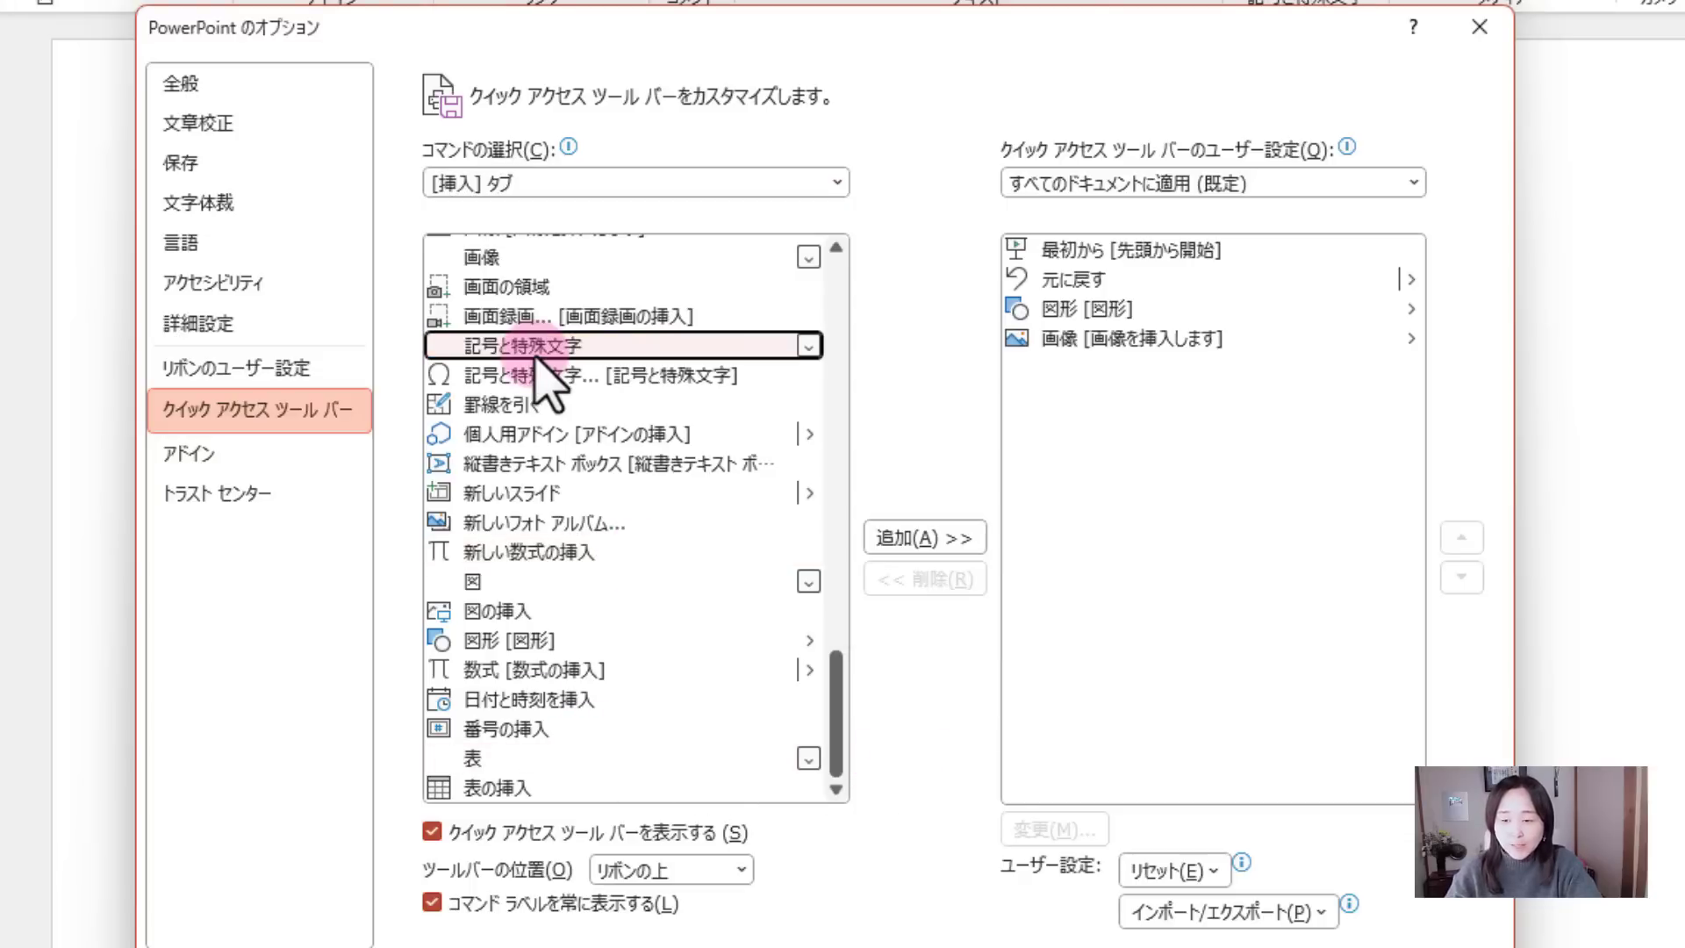
left_click(923, 537)
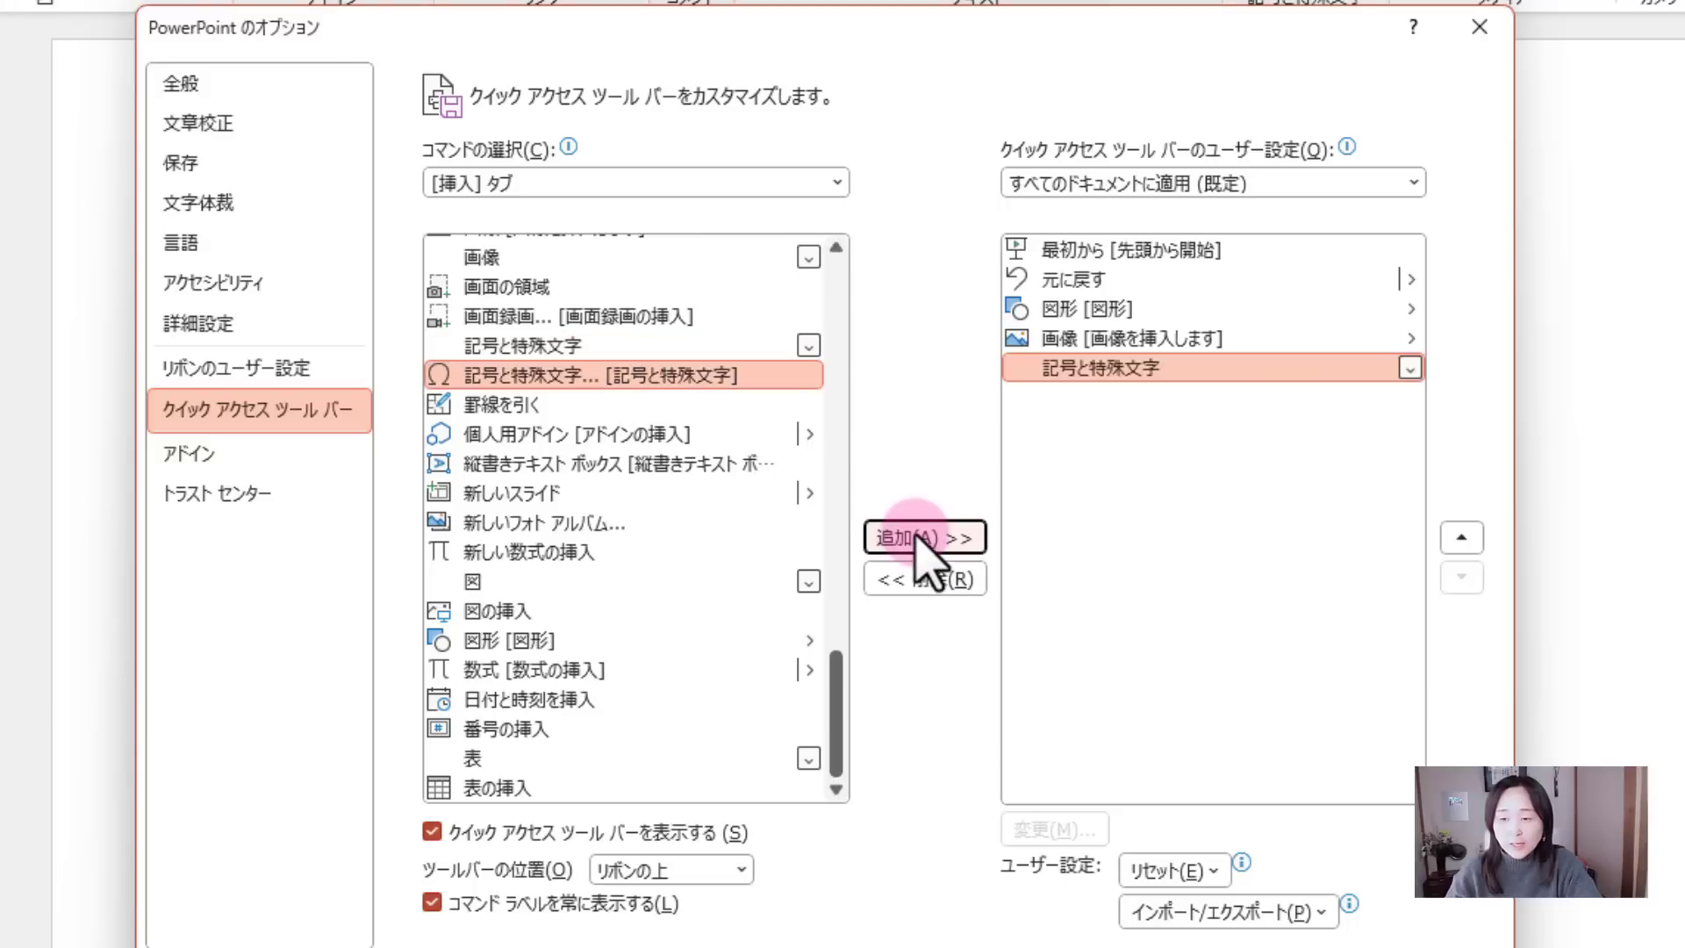
Remove the 記号と特殊文字 group from the Quick Access Toolbar's command list and apply the options
left_click(1154, 368)
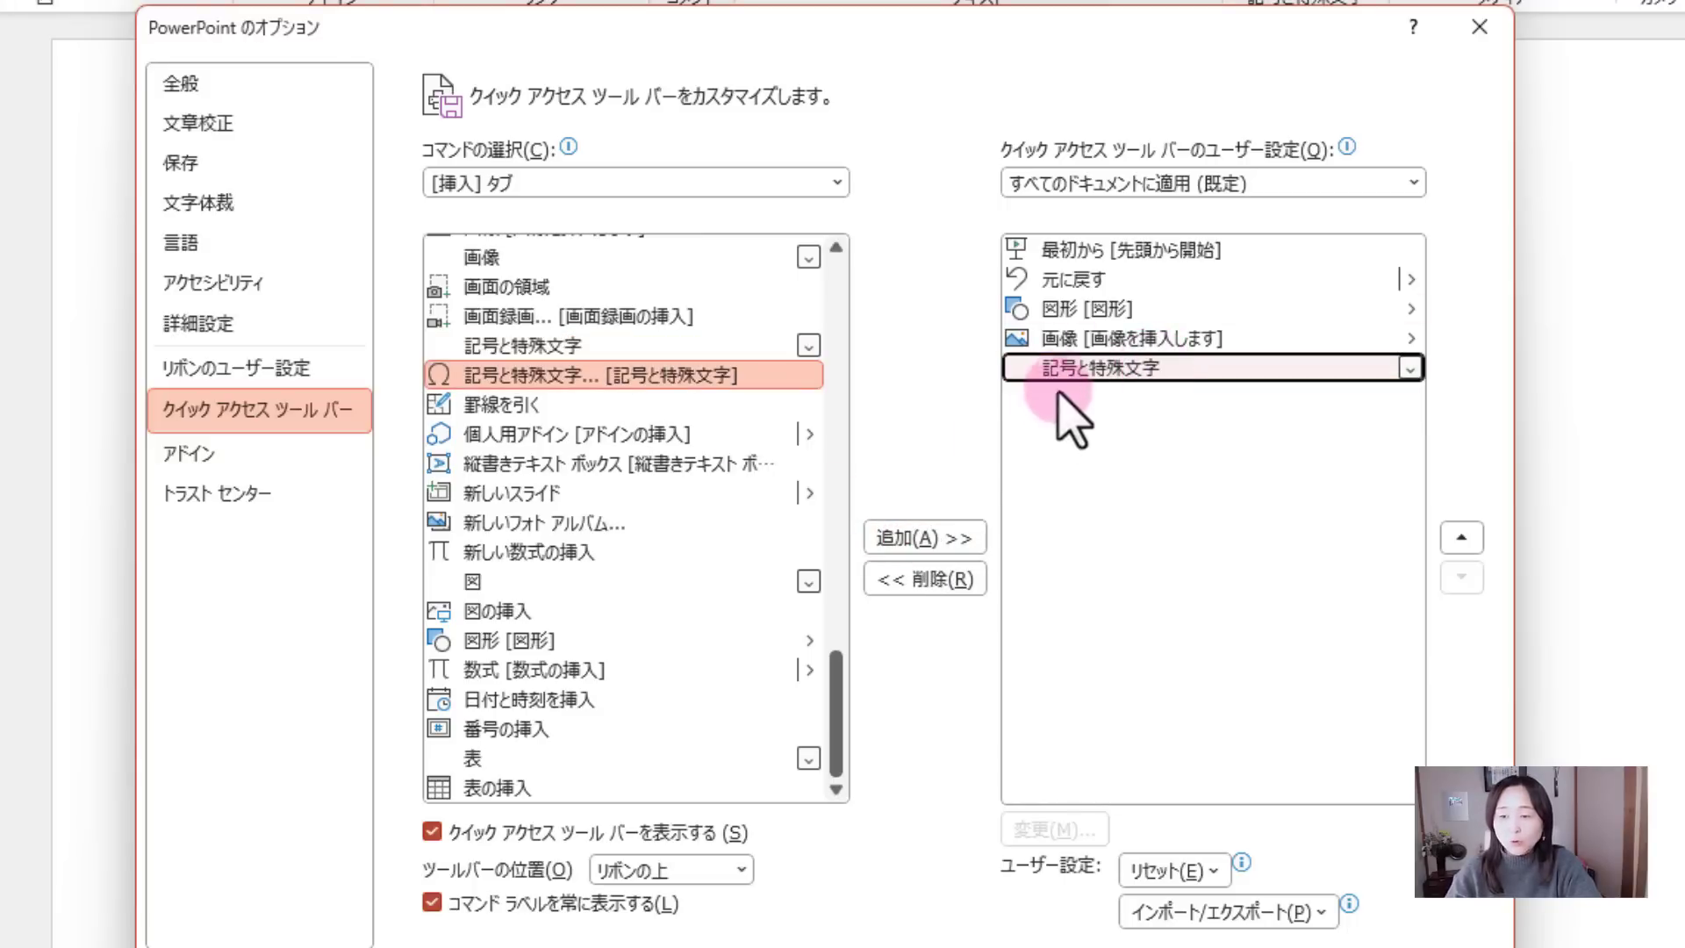
left_click(937, 579)
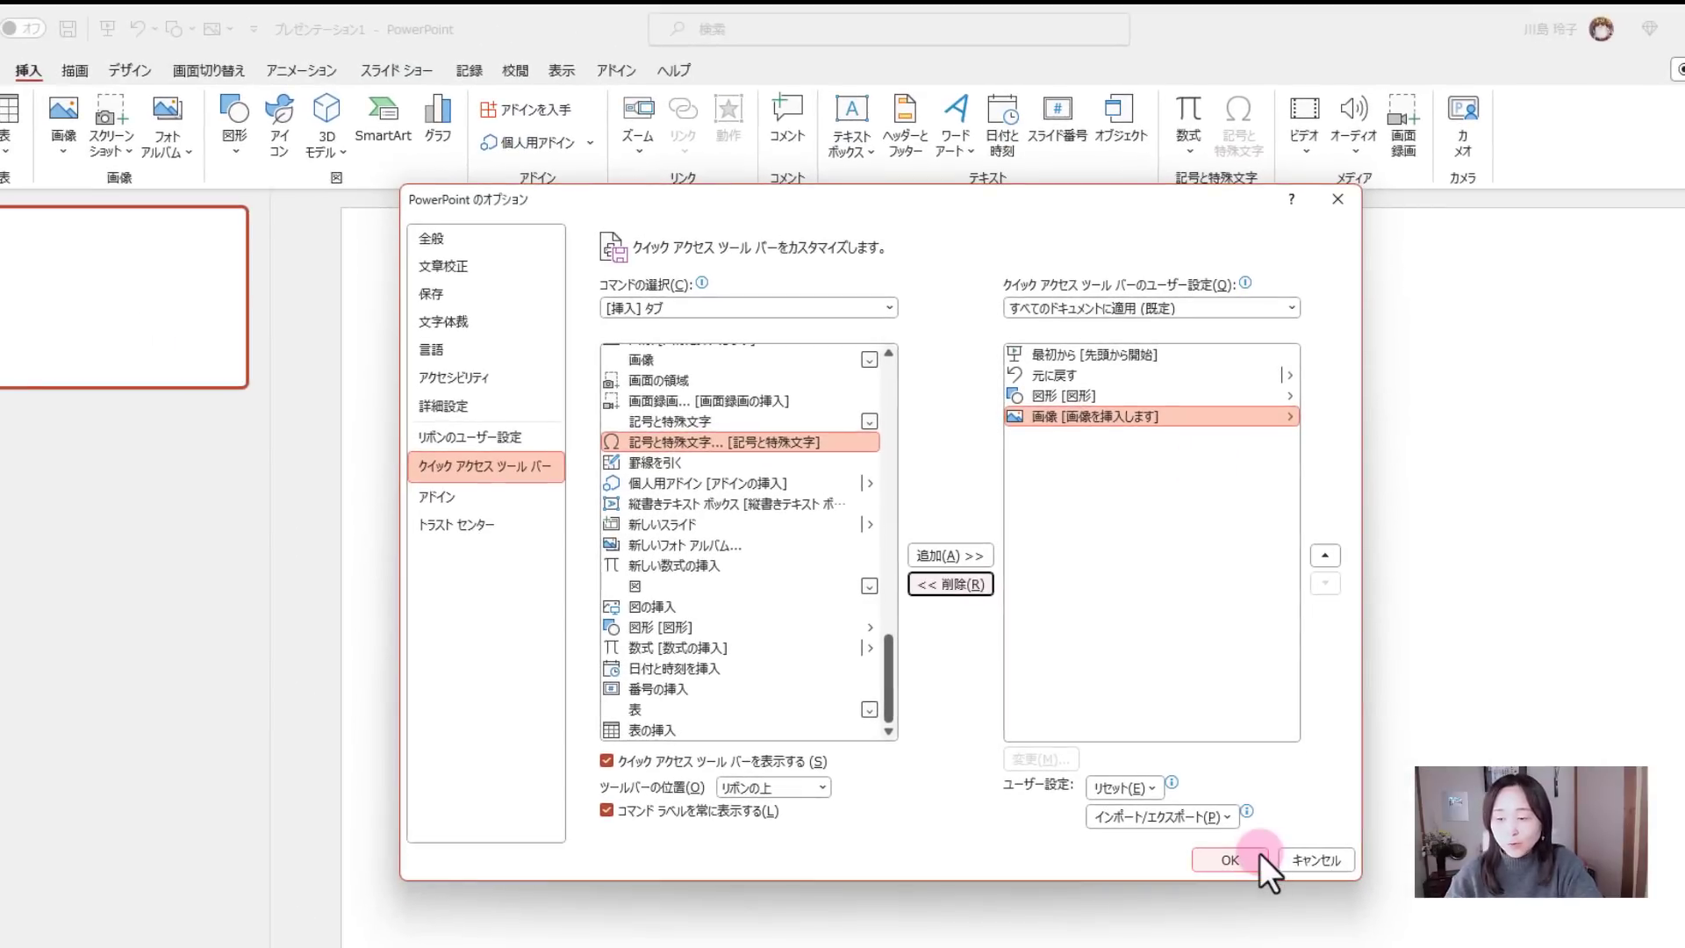
left_click(1259, 855)
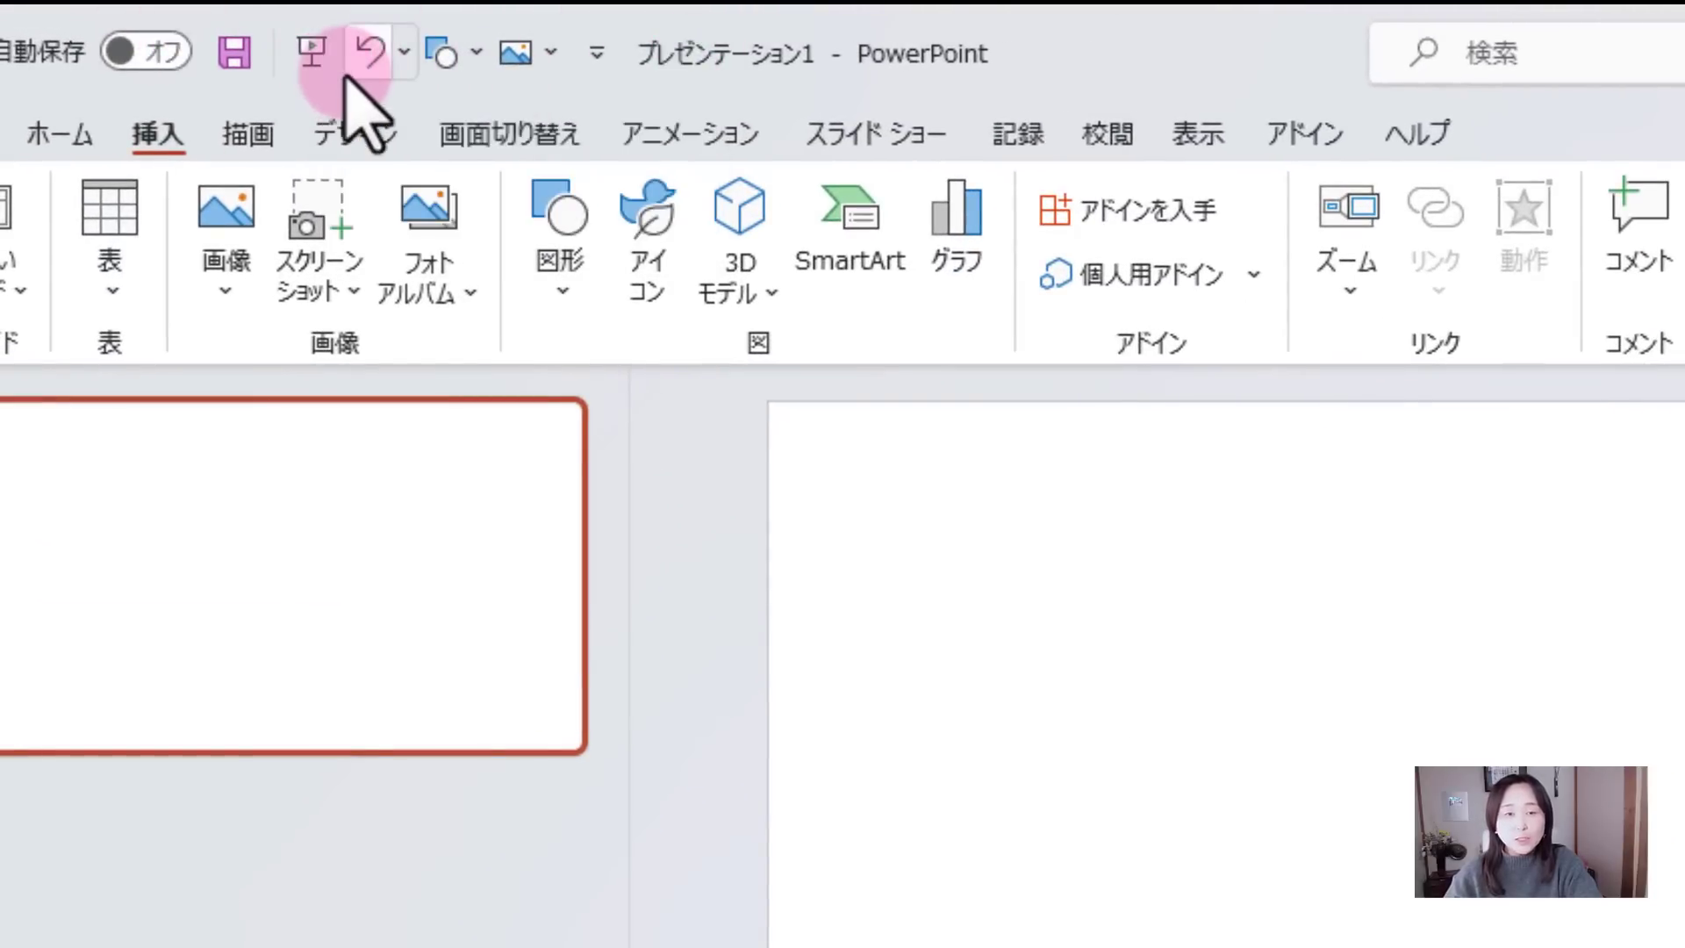
left_click(334, 140)
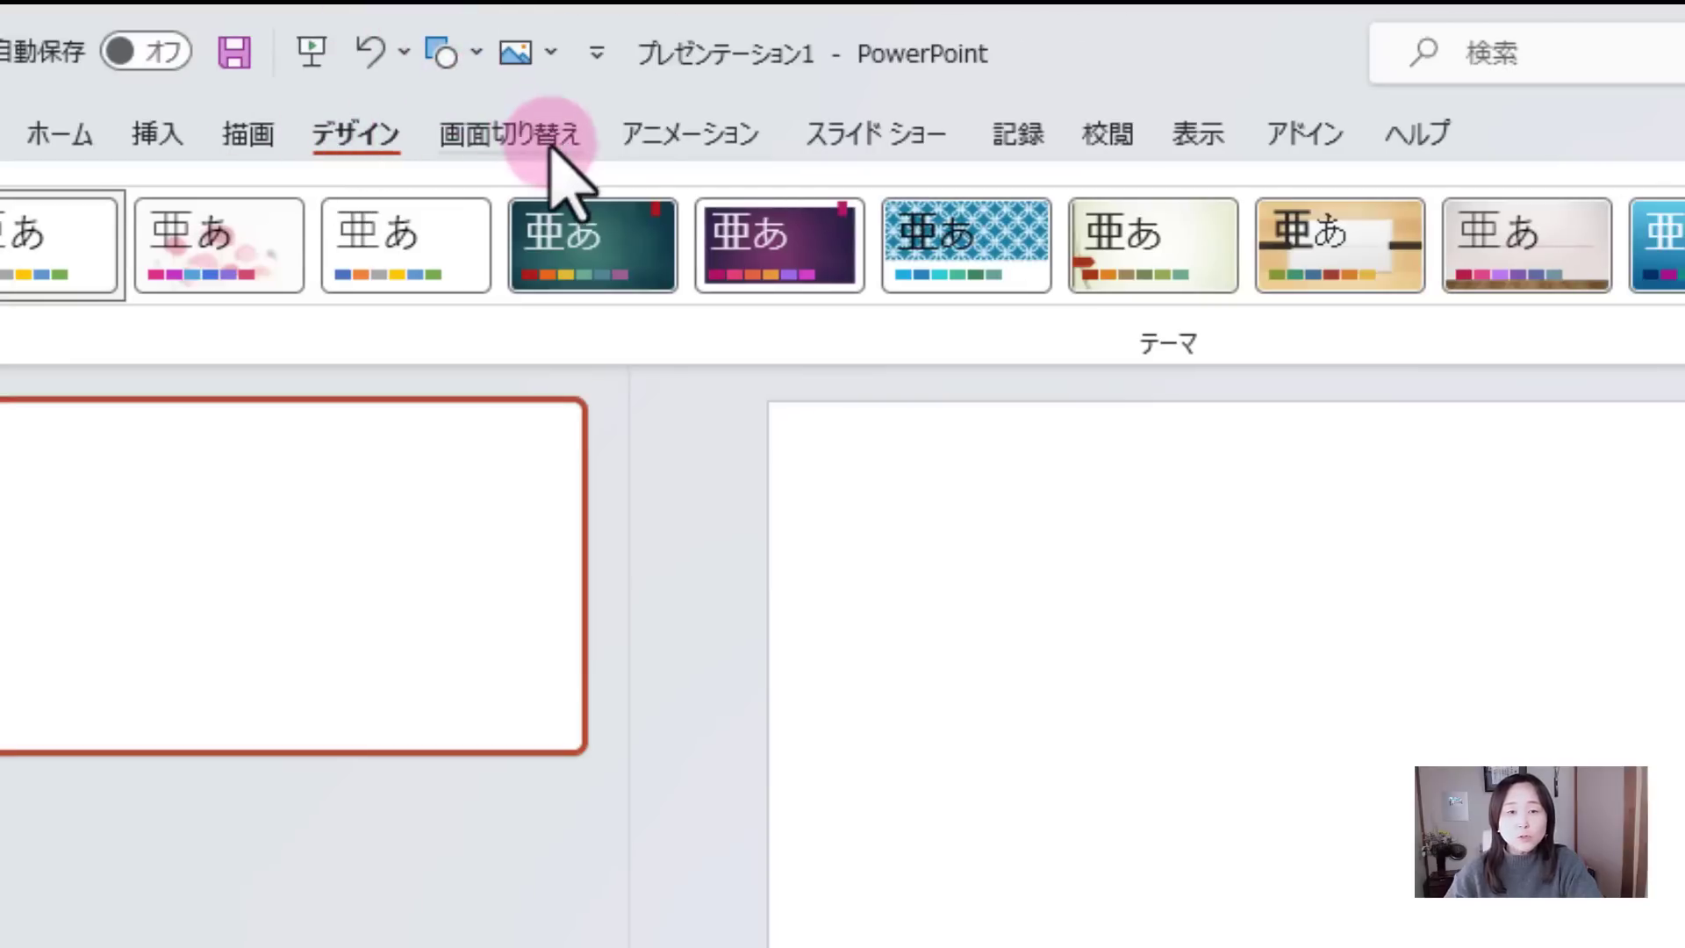
left_click(690, 128)
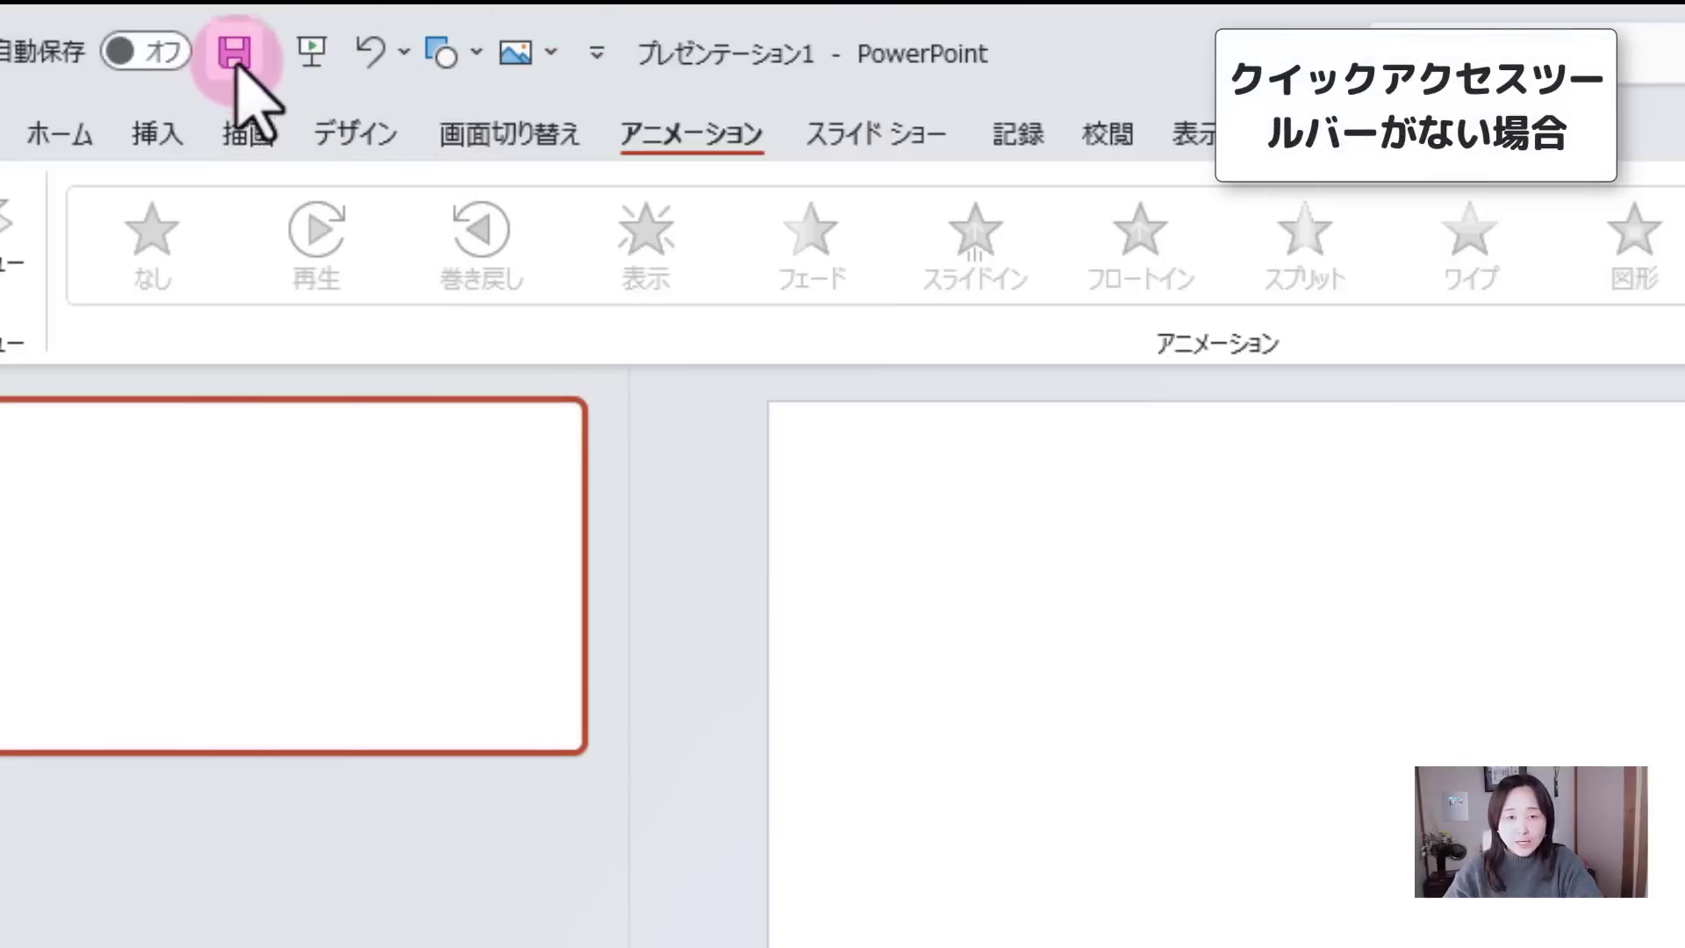
Hide the Quick Access Toolbar and show it again using the ribbon's クイック アクセス ツール バーを表示する option
left_click(598, 55)
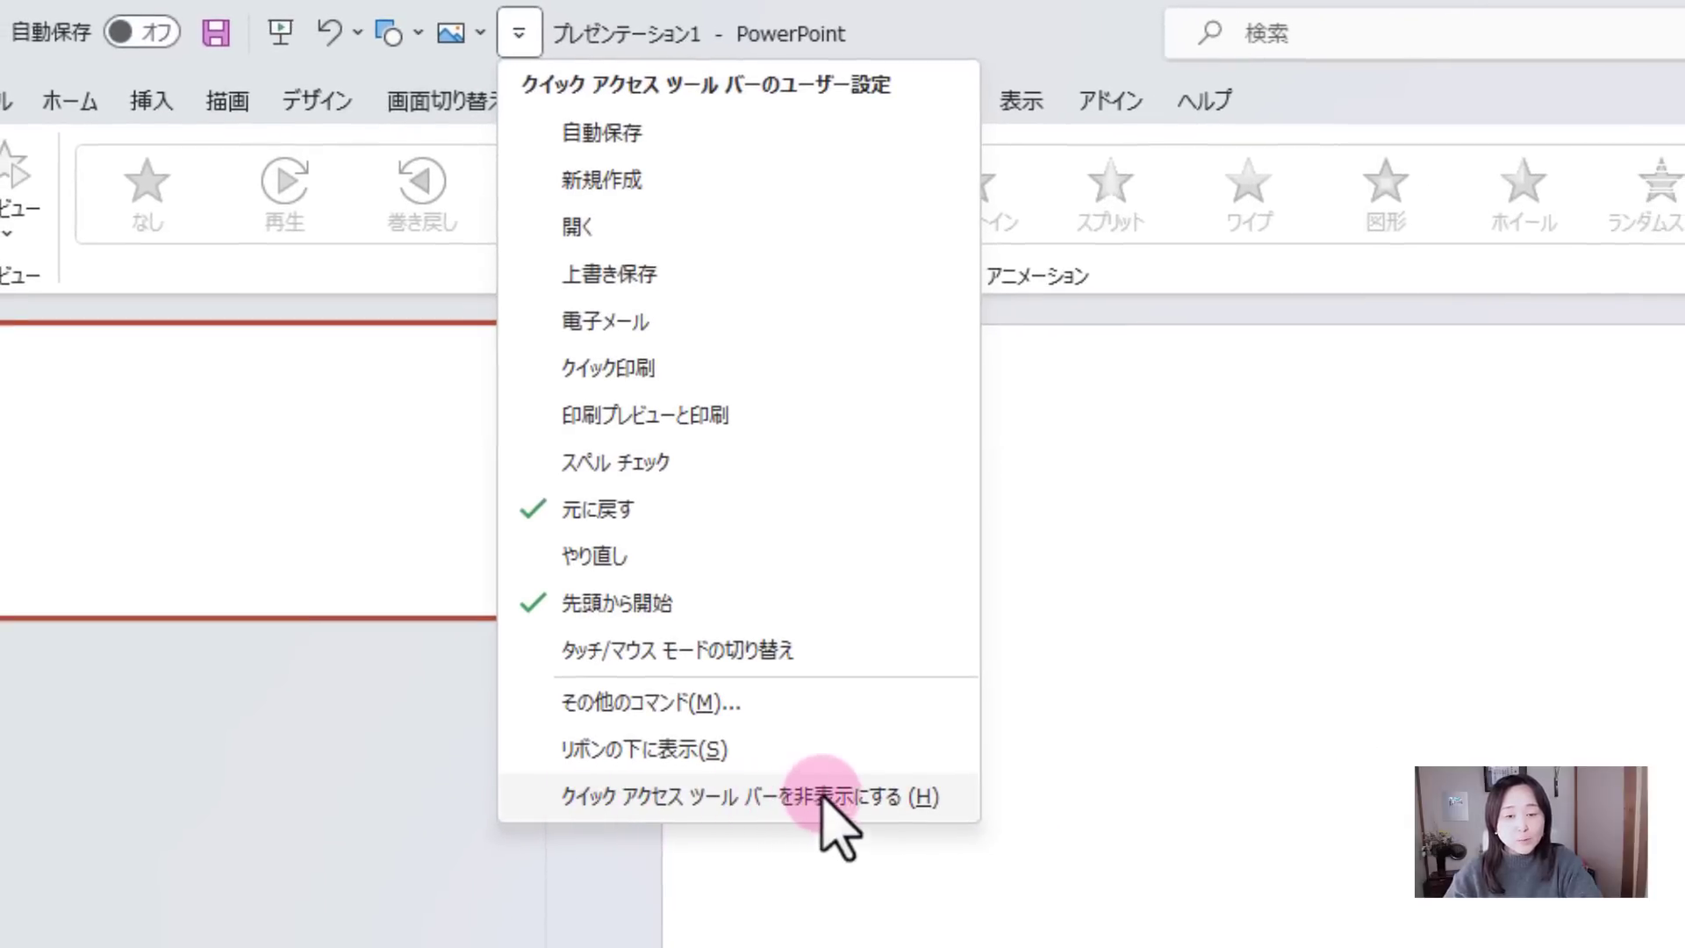
left_click(887, 796)
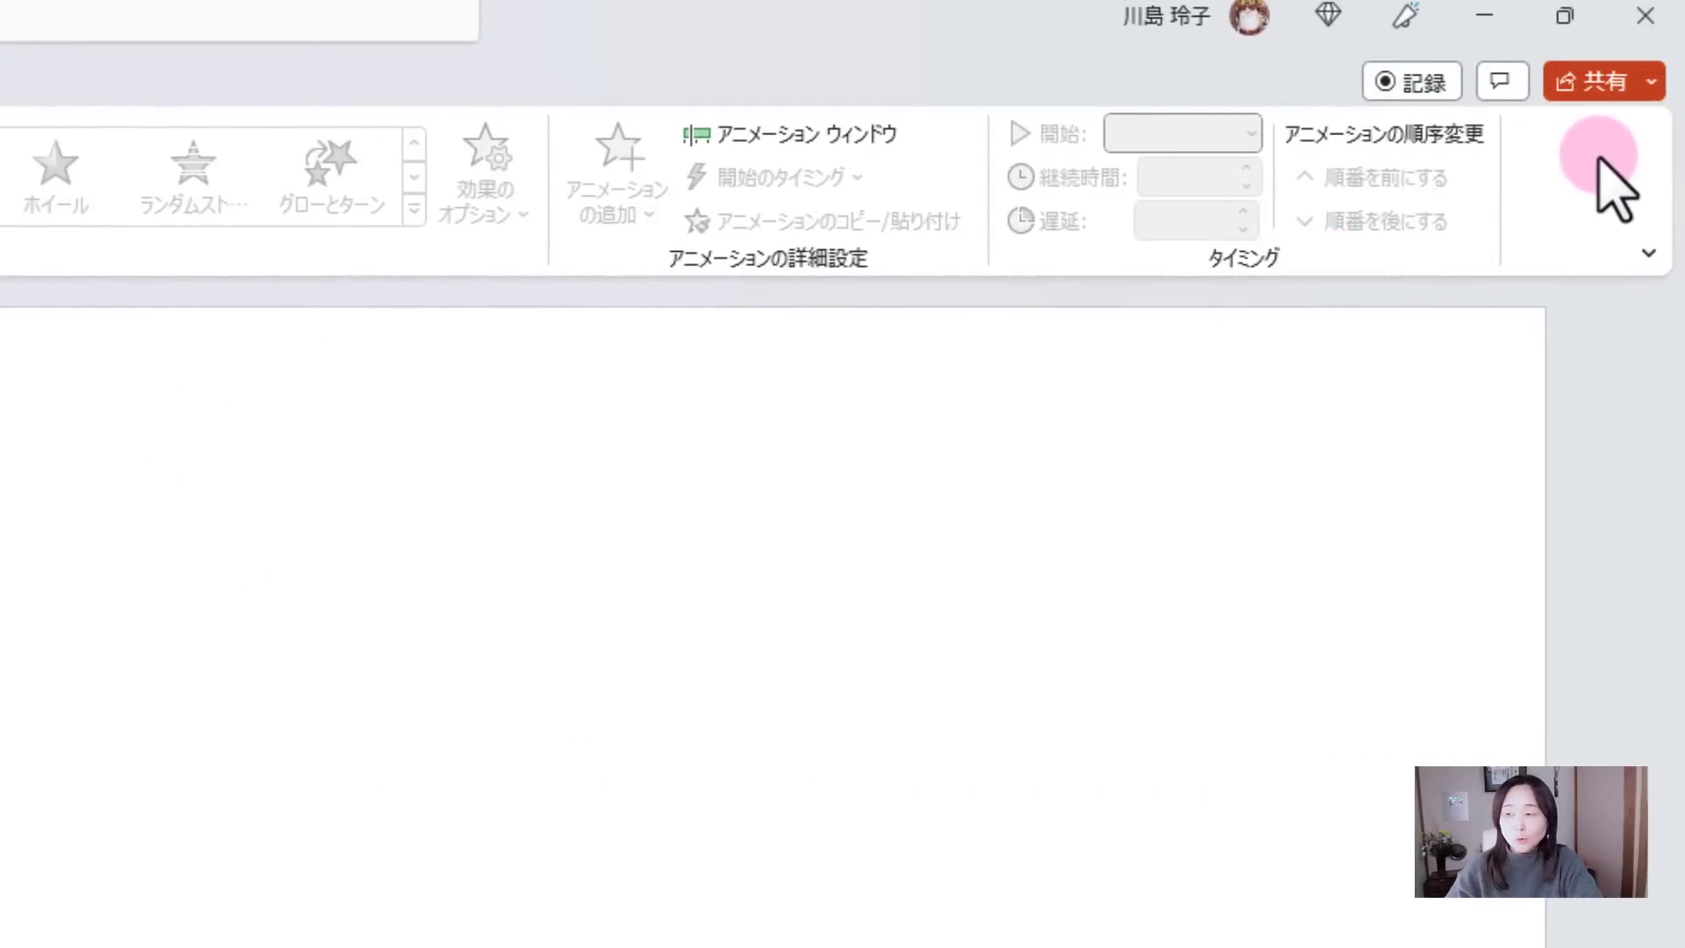
right_click(1598, 158)
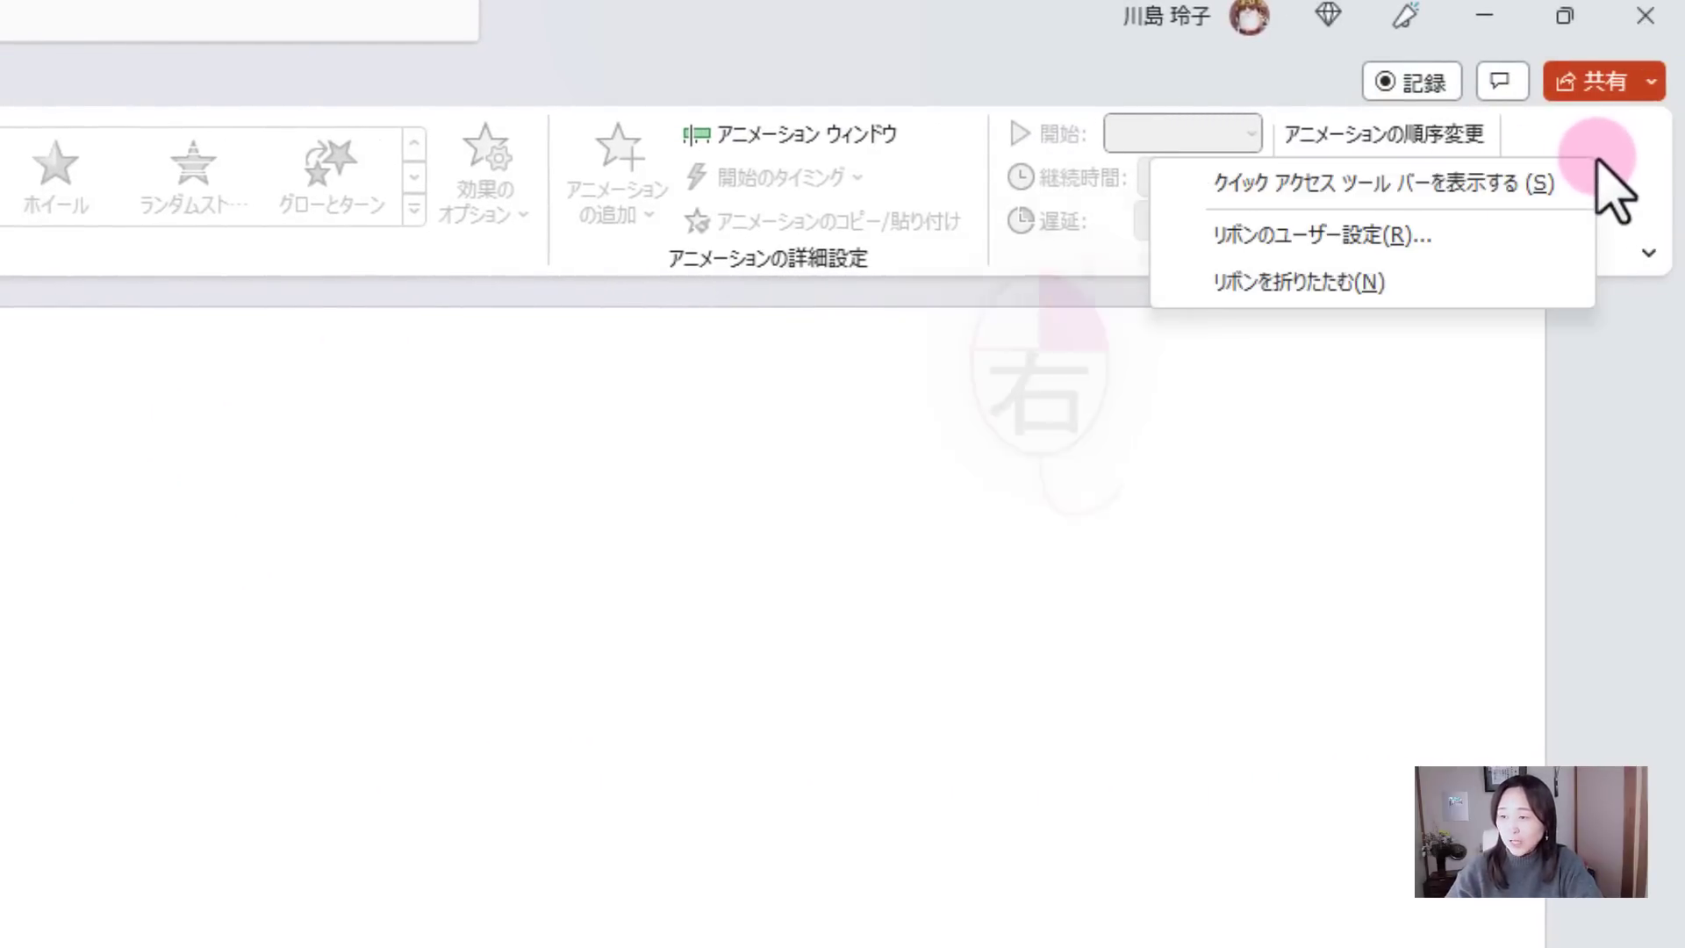
left_click(1310, 186)
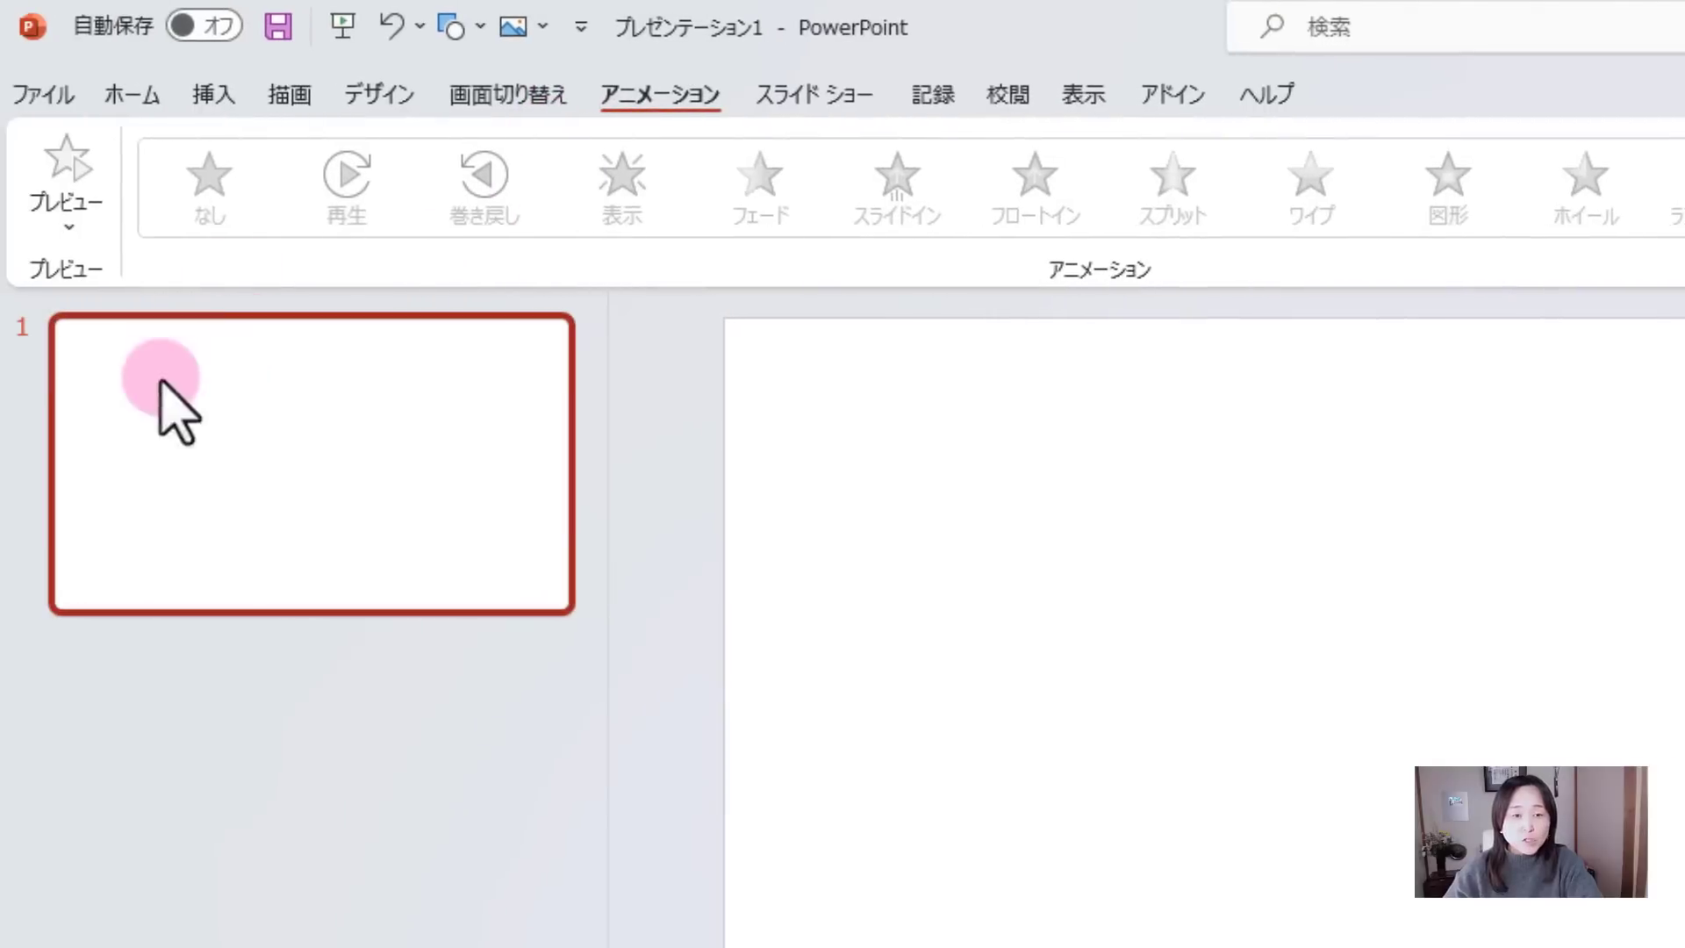
Place the Quick Access Toolbar below the ribbon, and return it to its position above the ribbon
left_click(582, 27)
left_click(821, 744)
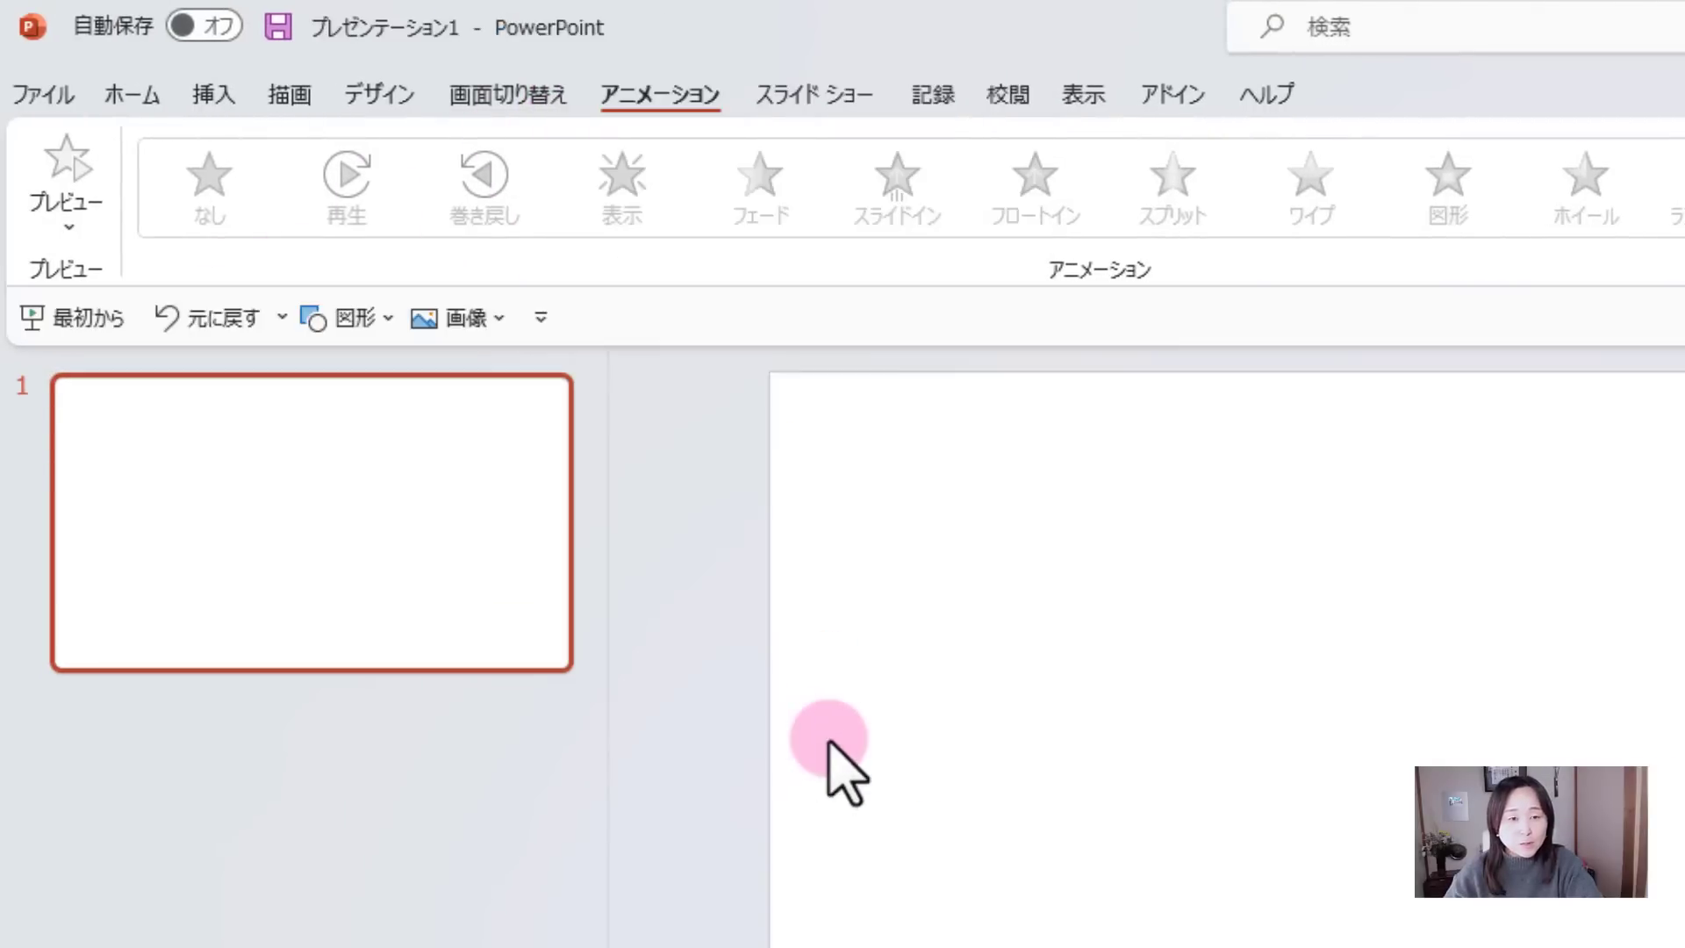
left_click(151, 549)
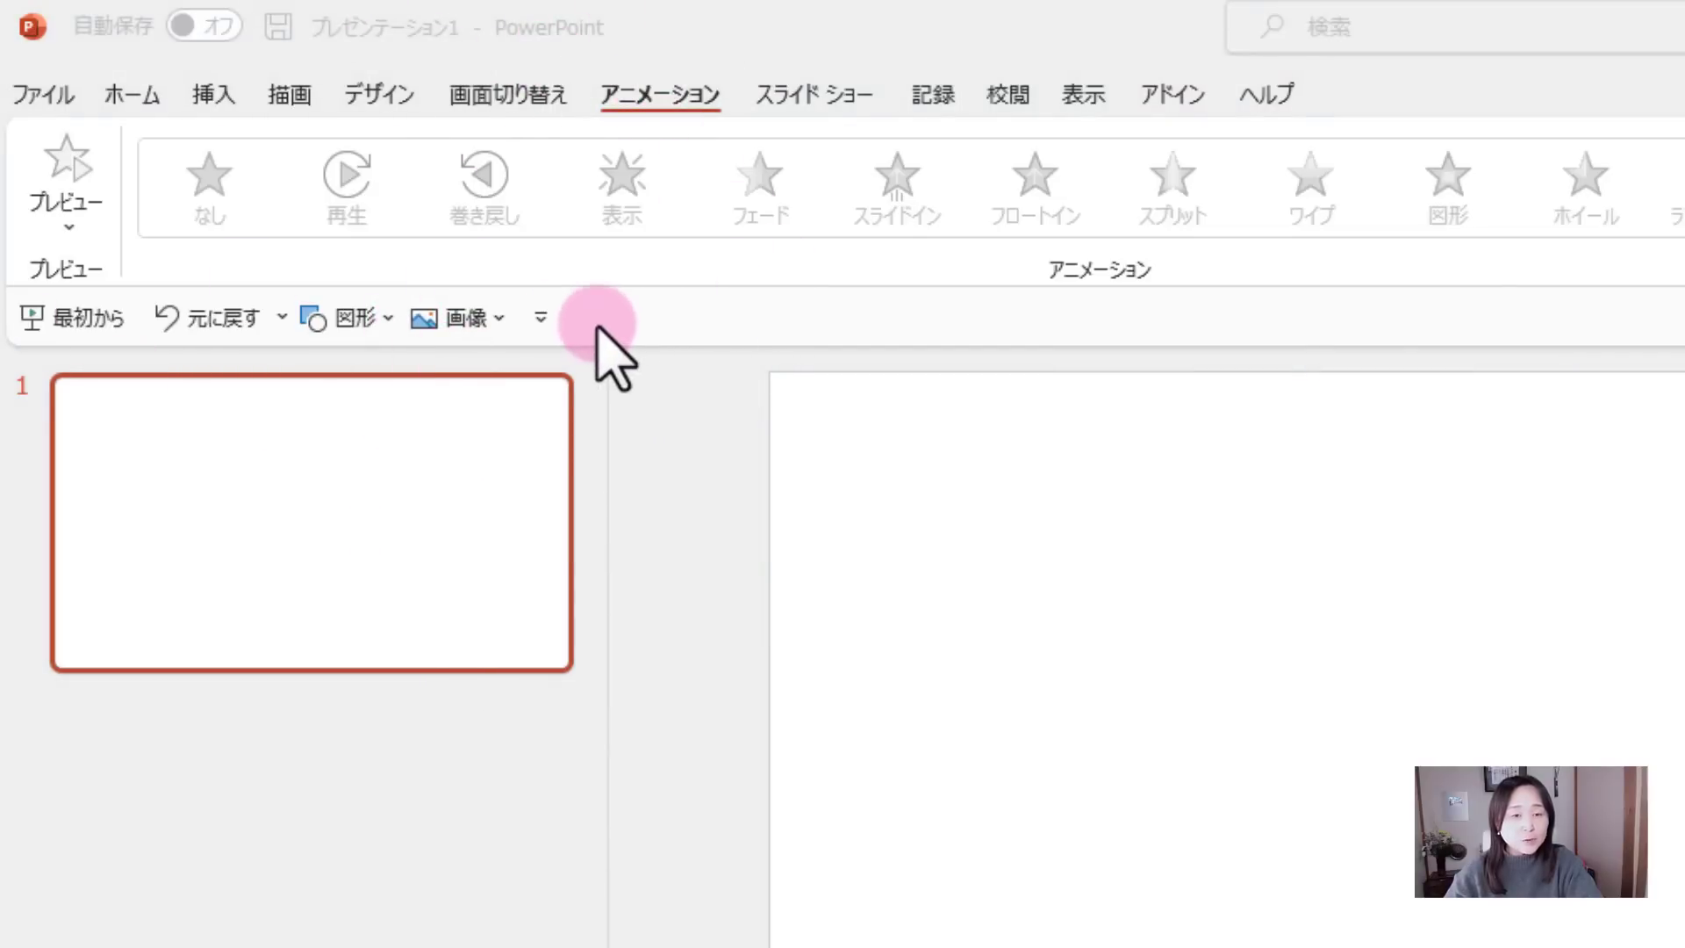
left_click(527, 311)
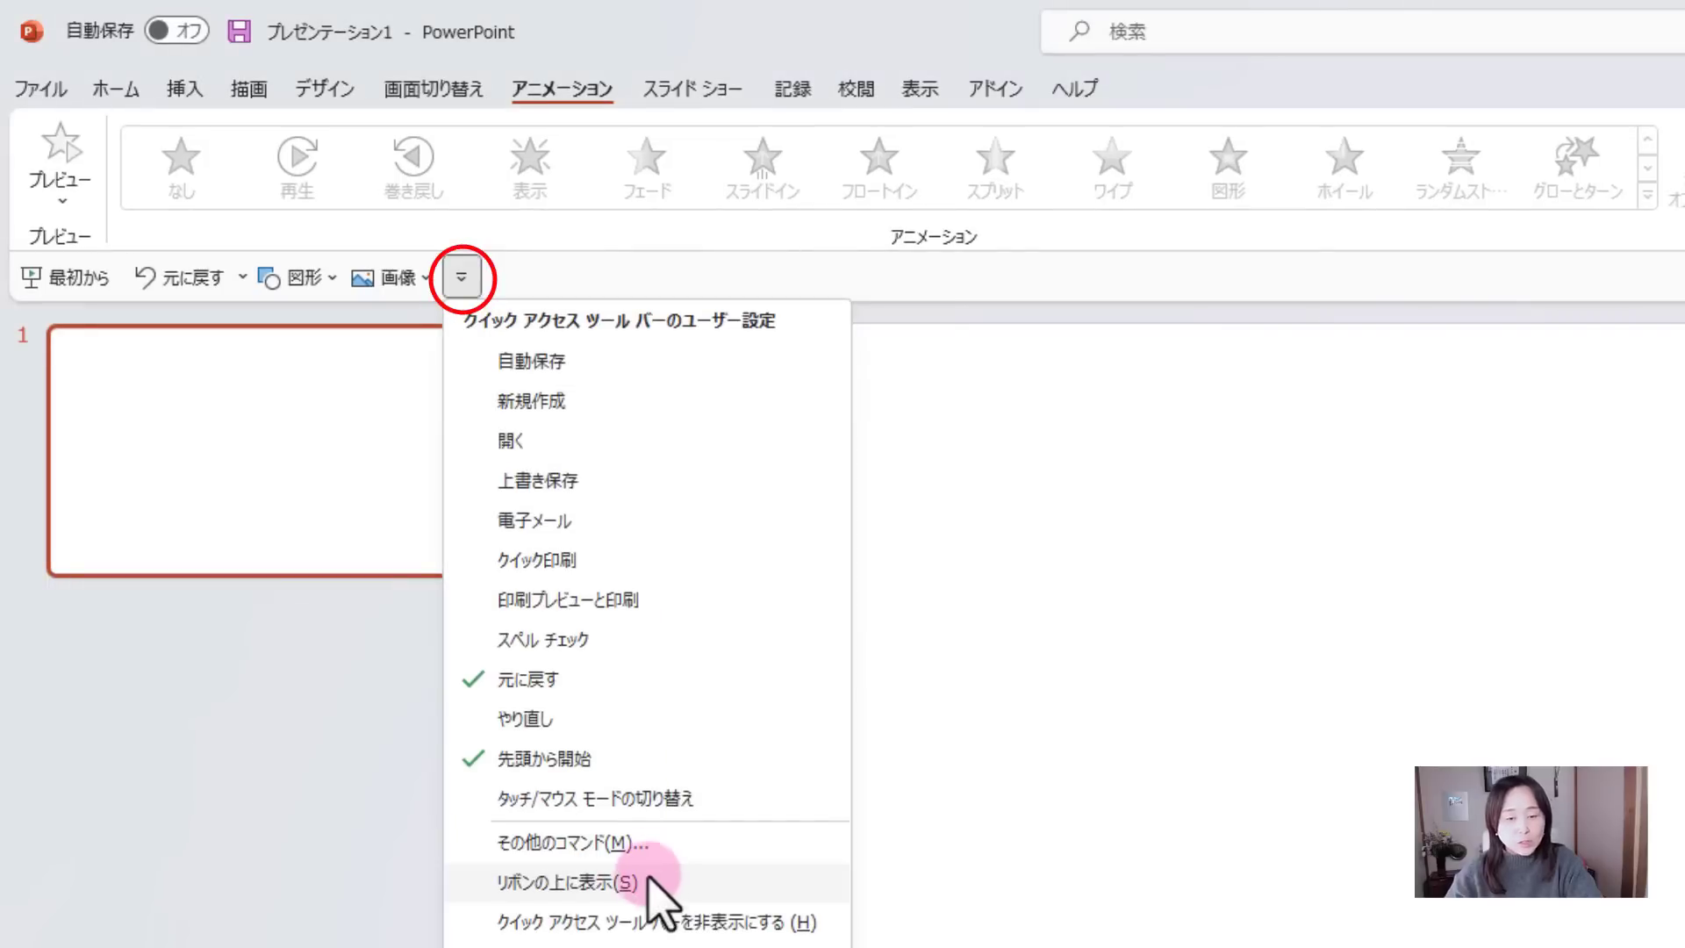
left_click(642, 882)
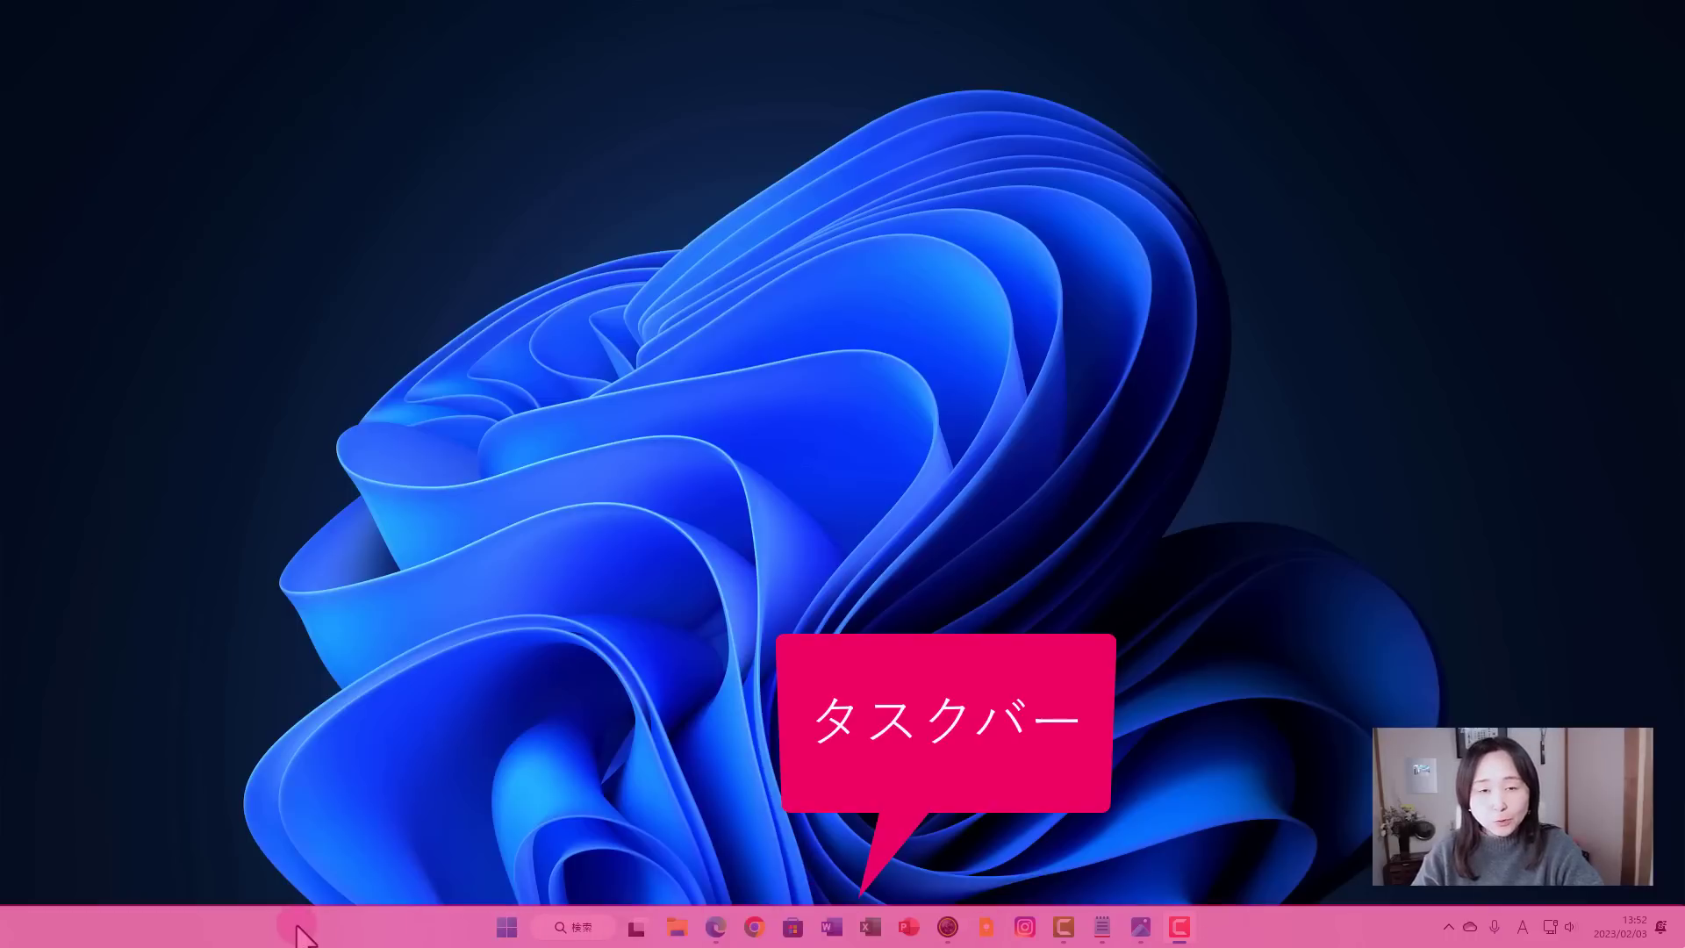
Open the Start menu's すべてのアプリ list and examine the pinning options available for Access
left_click(509, 929)
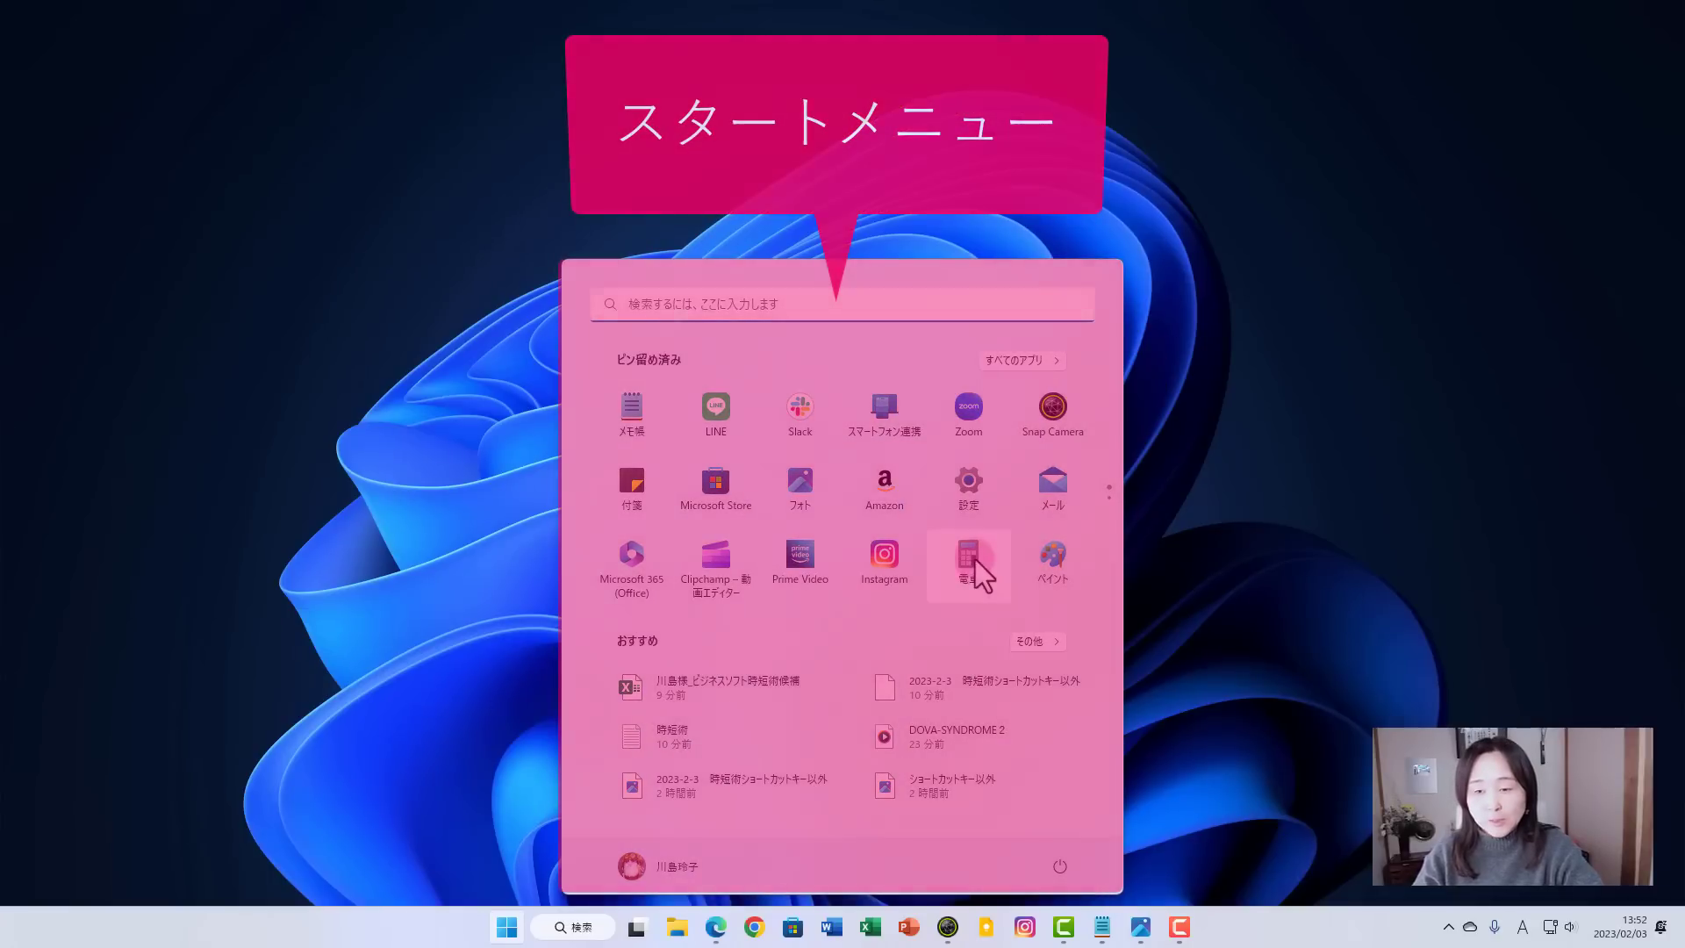
left_click(1350, 682)
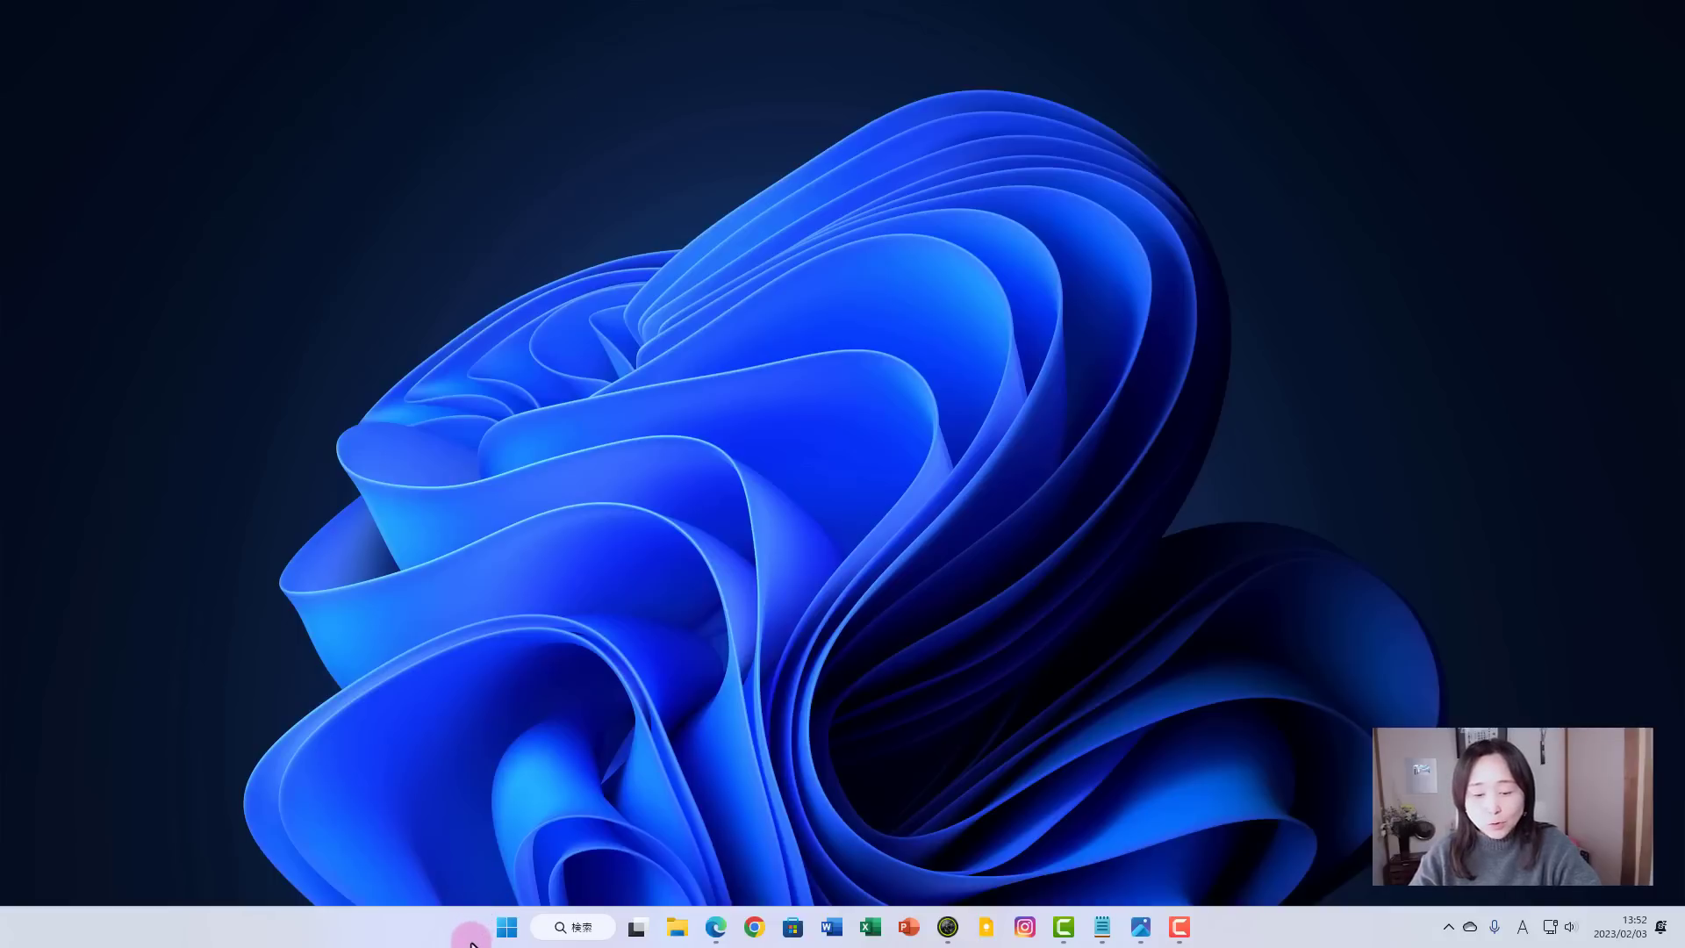
left_click(512, 939)
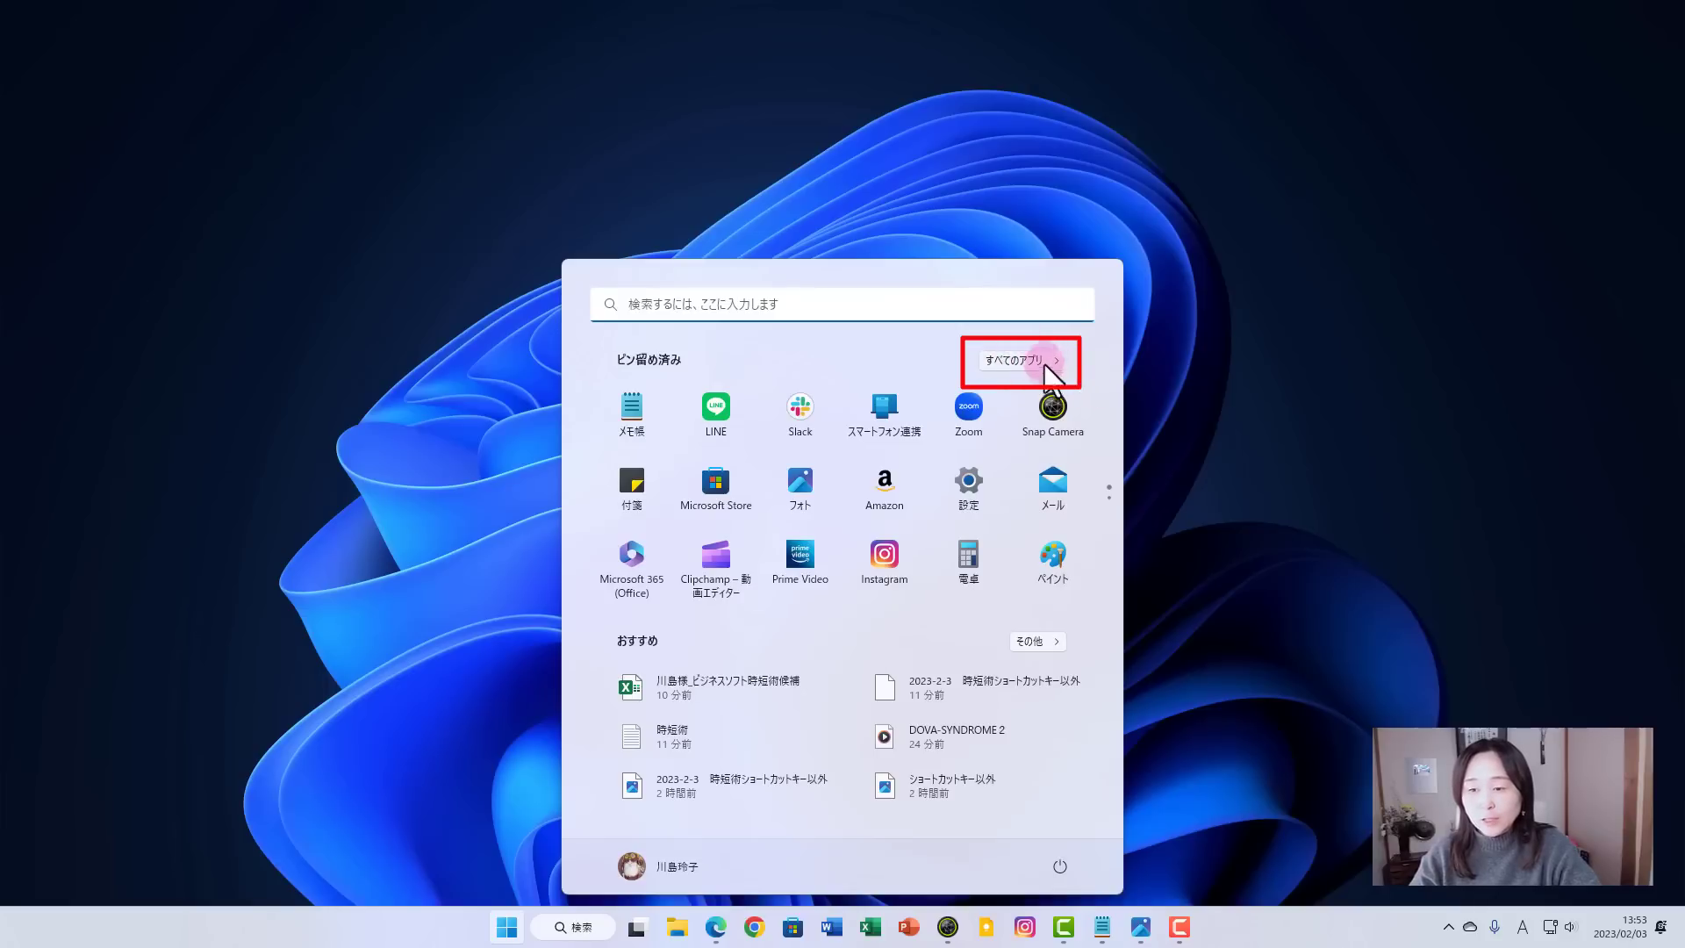
left_click(1044, 361)
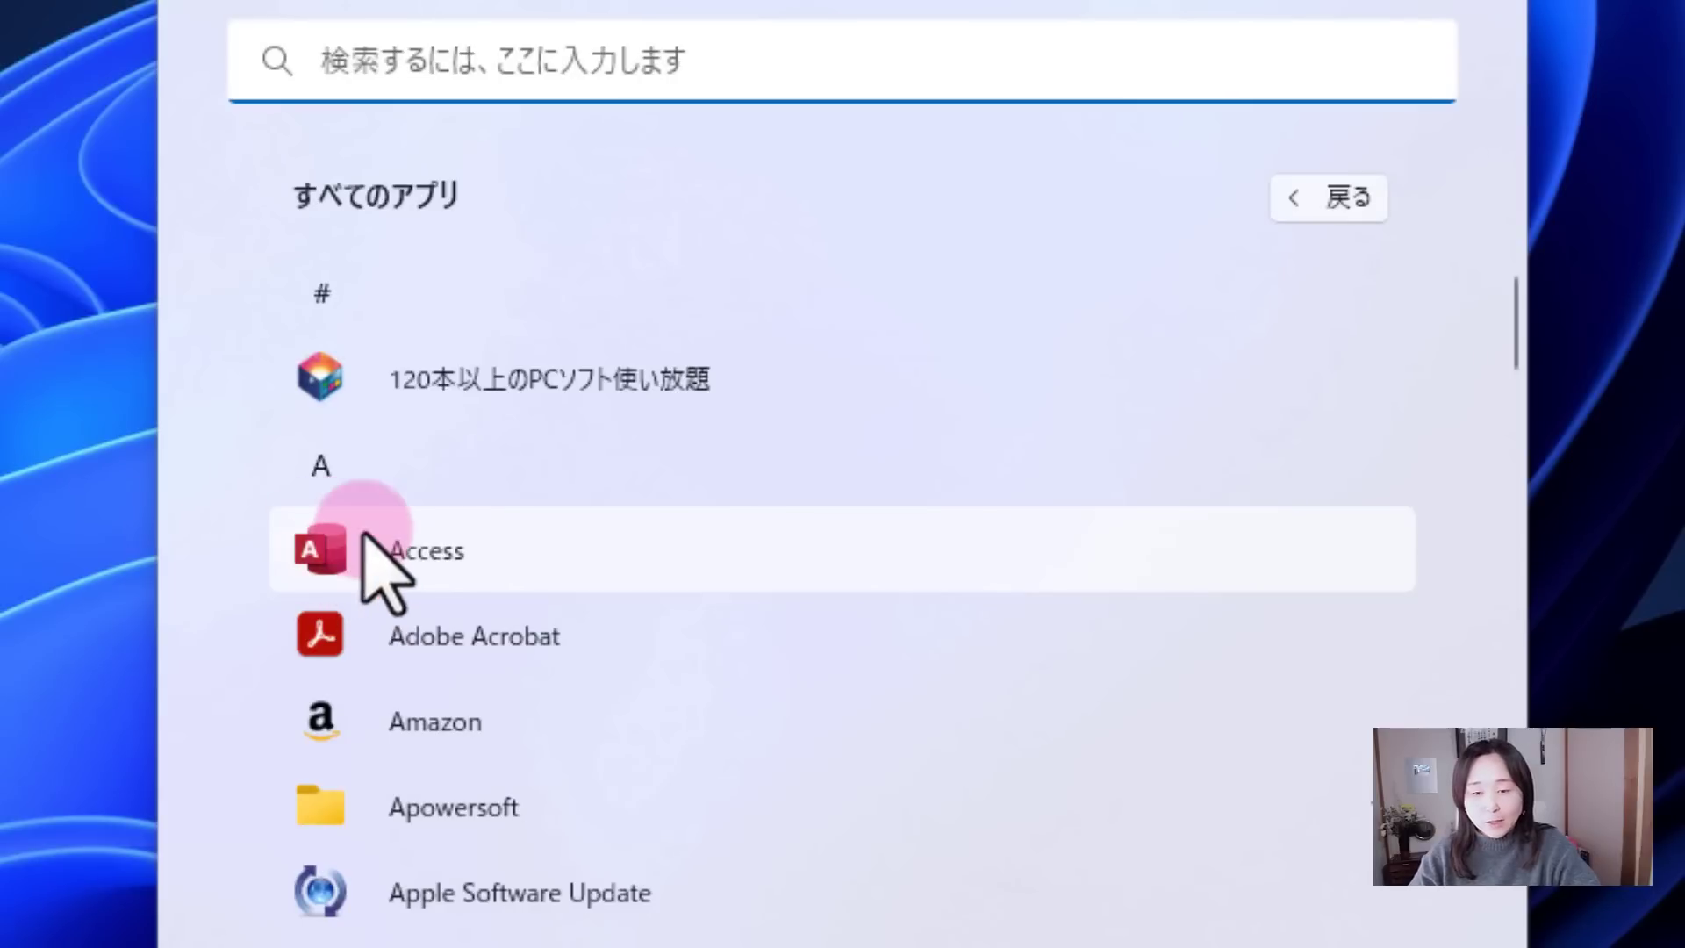
right_click(364, 537)
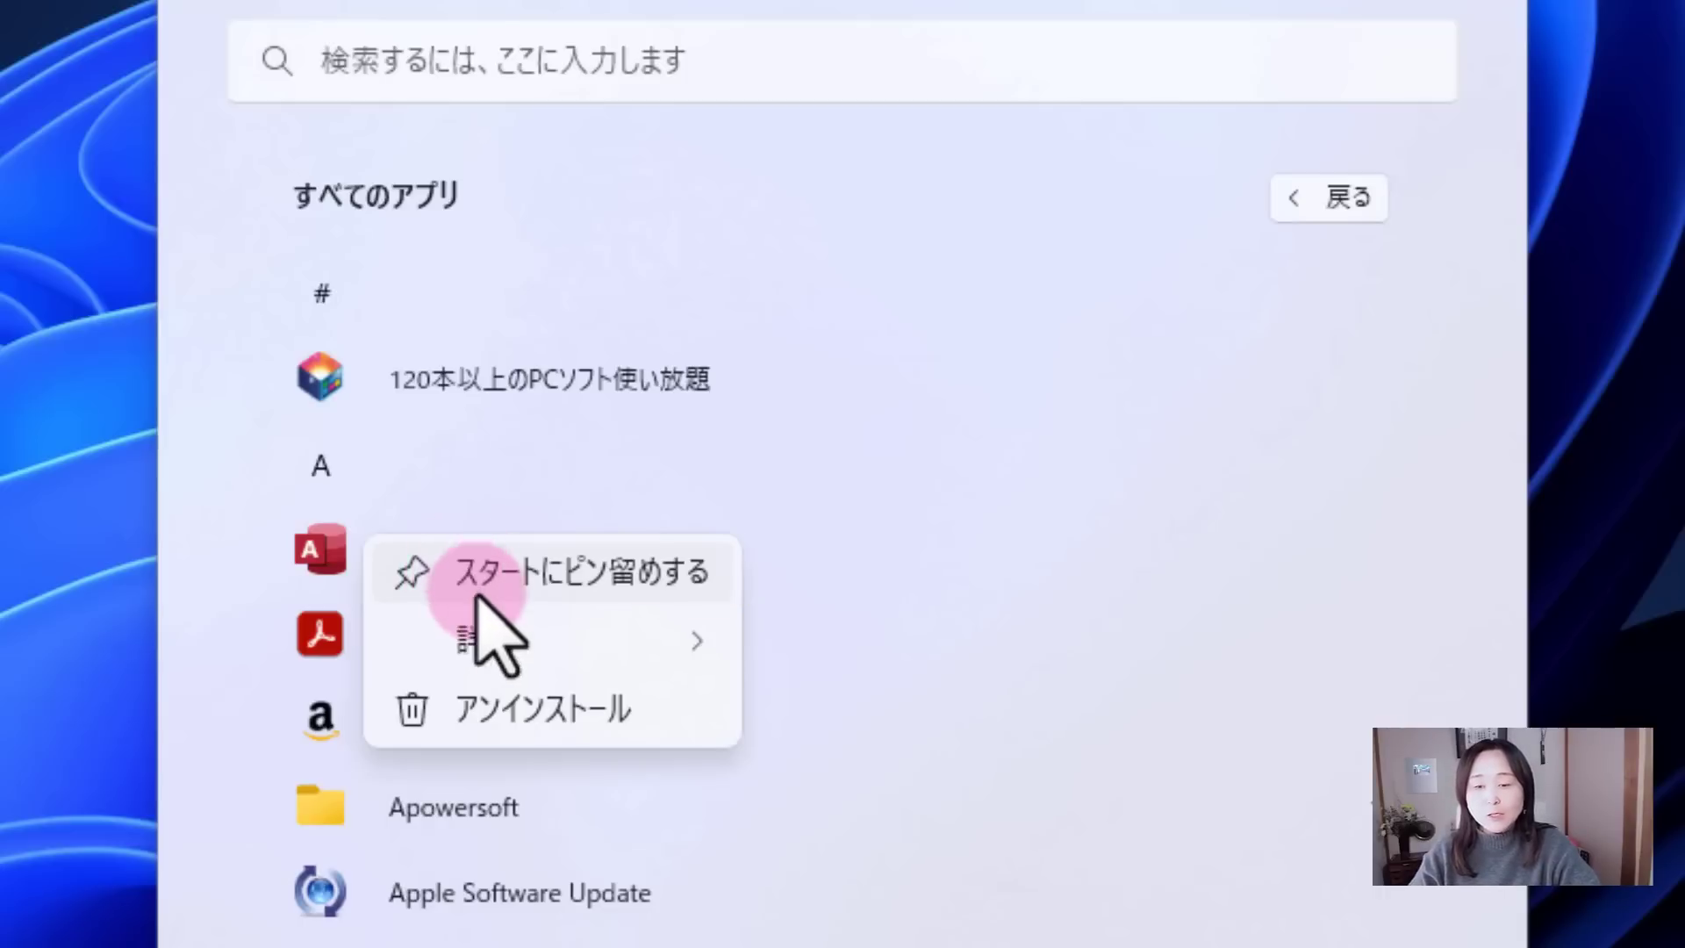
mouse_move(476, 639)
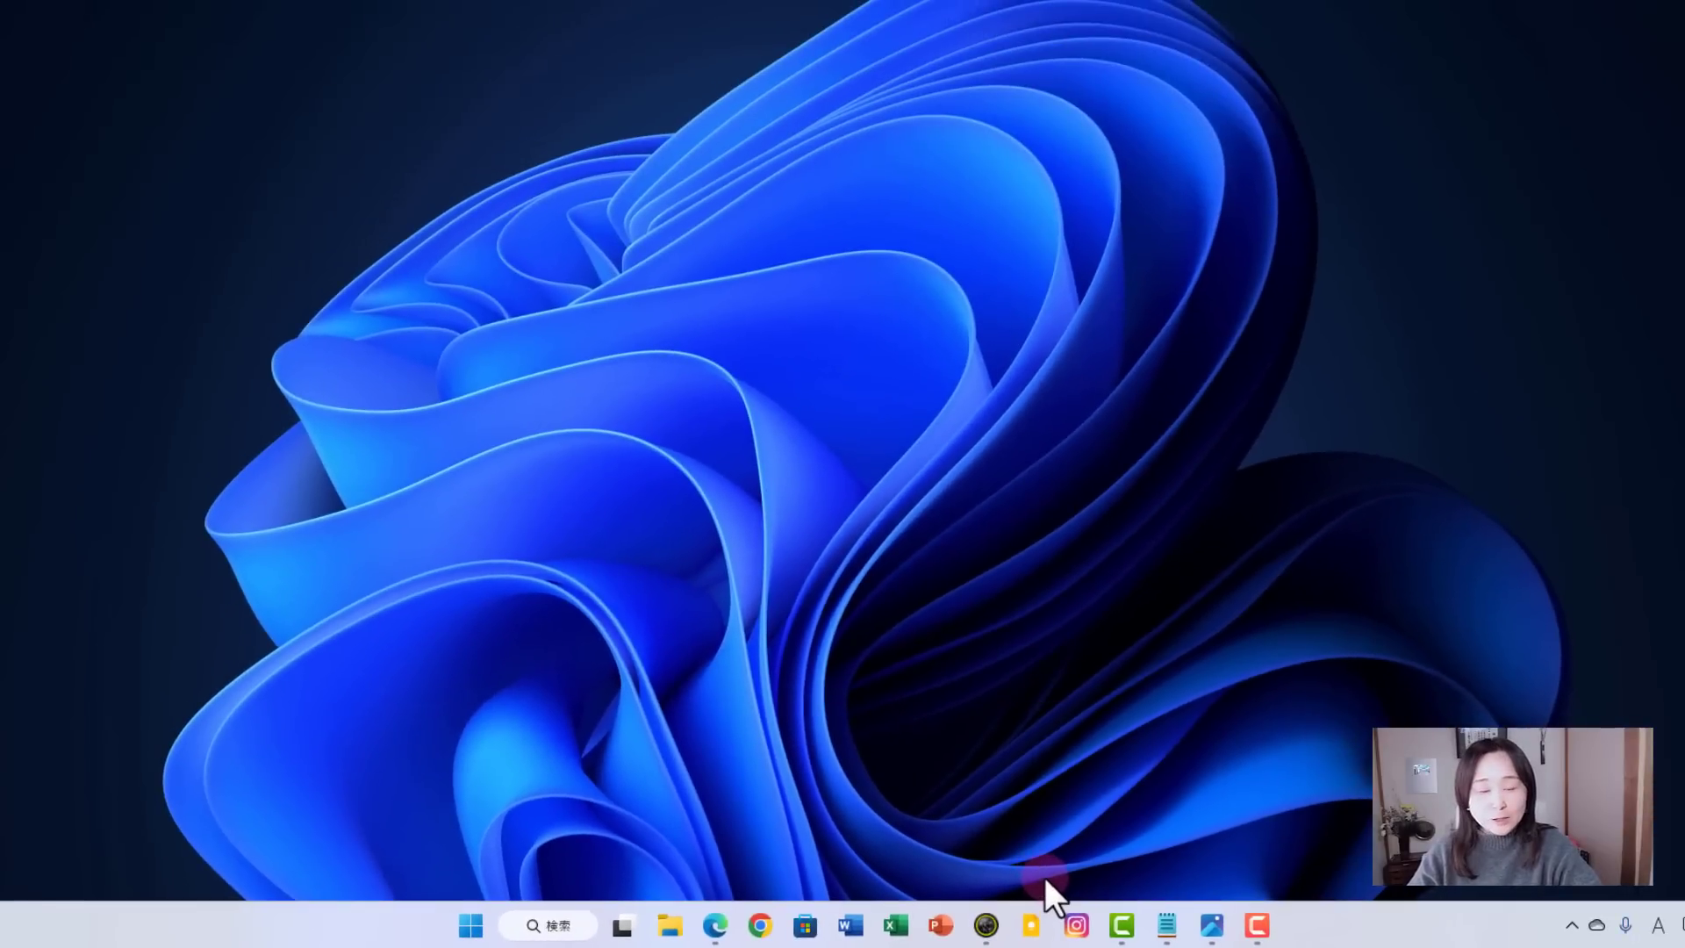
Switch to Google Keep to view its notes and the blank new-note editor, and close its window
left_click(1030, 913)
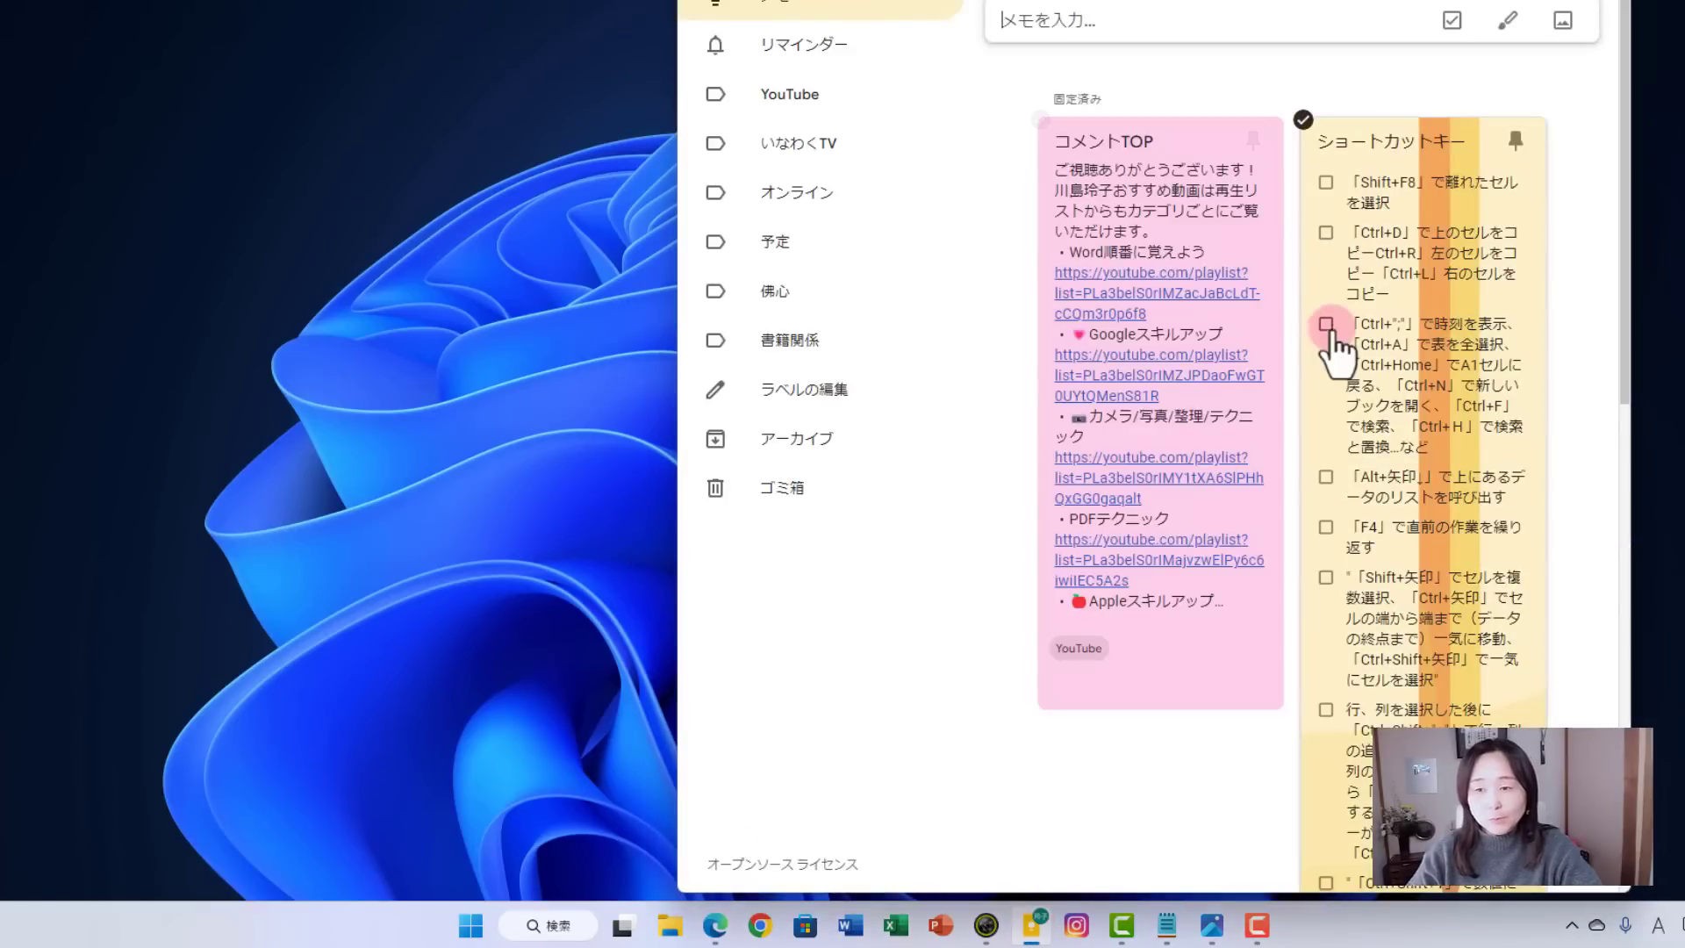
left_click(1087, 22)
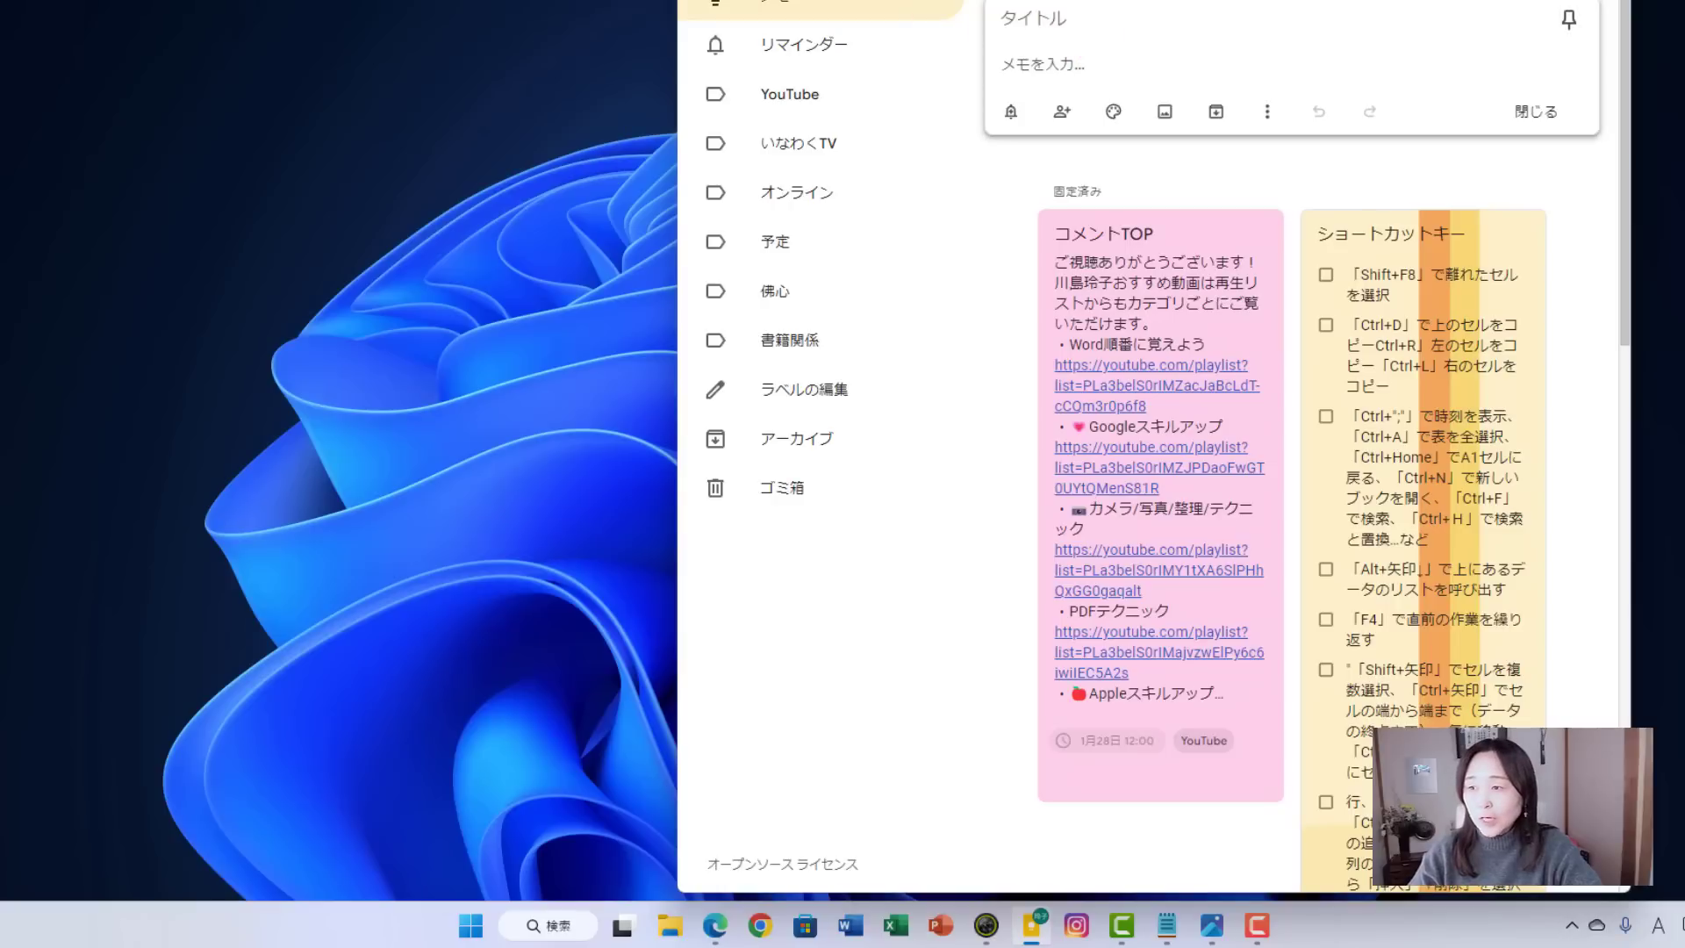
key("alt+F4")
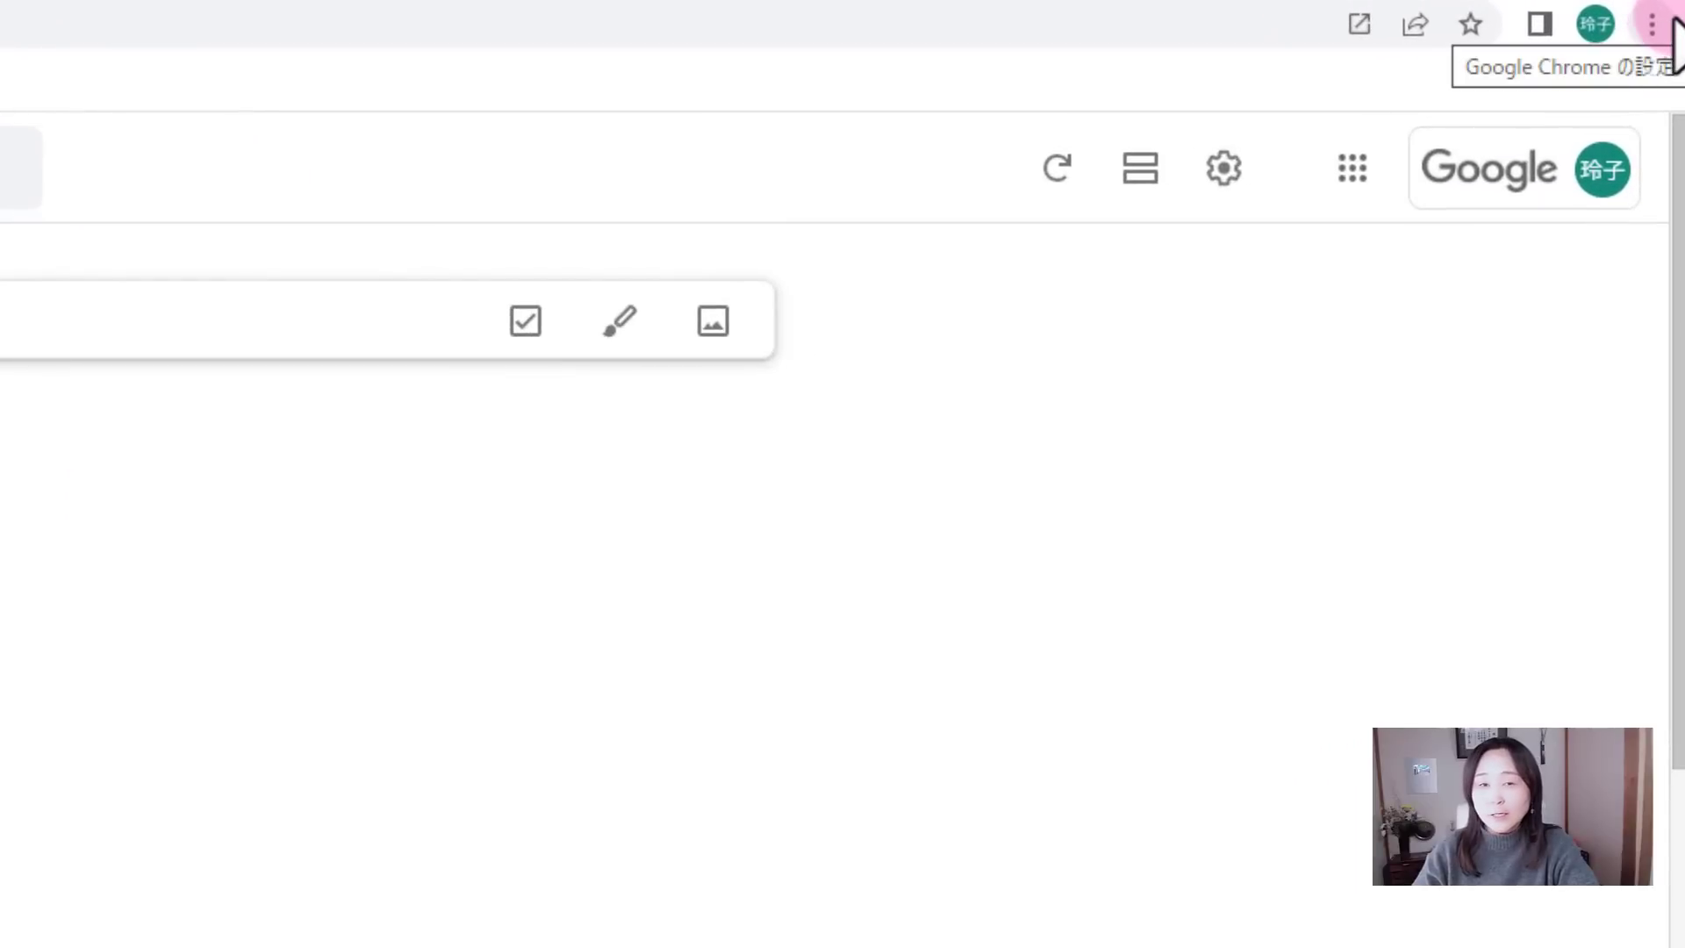
Create a Google Keep shortcut from Chrome's その他のツール options, keeping the name Google Keep and leaving ウィンドウとして開く off
left_click(1672, 25)
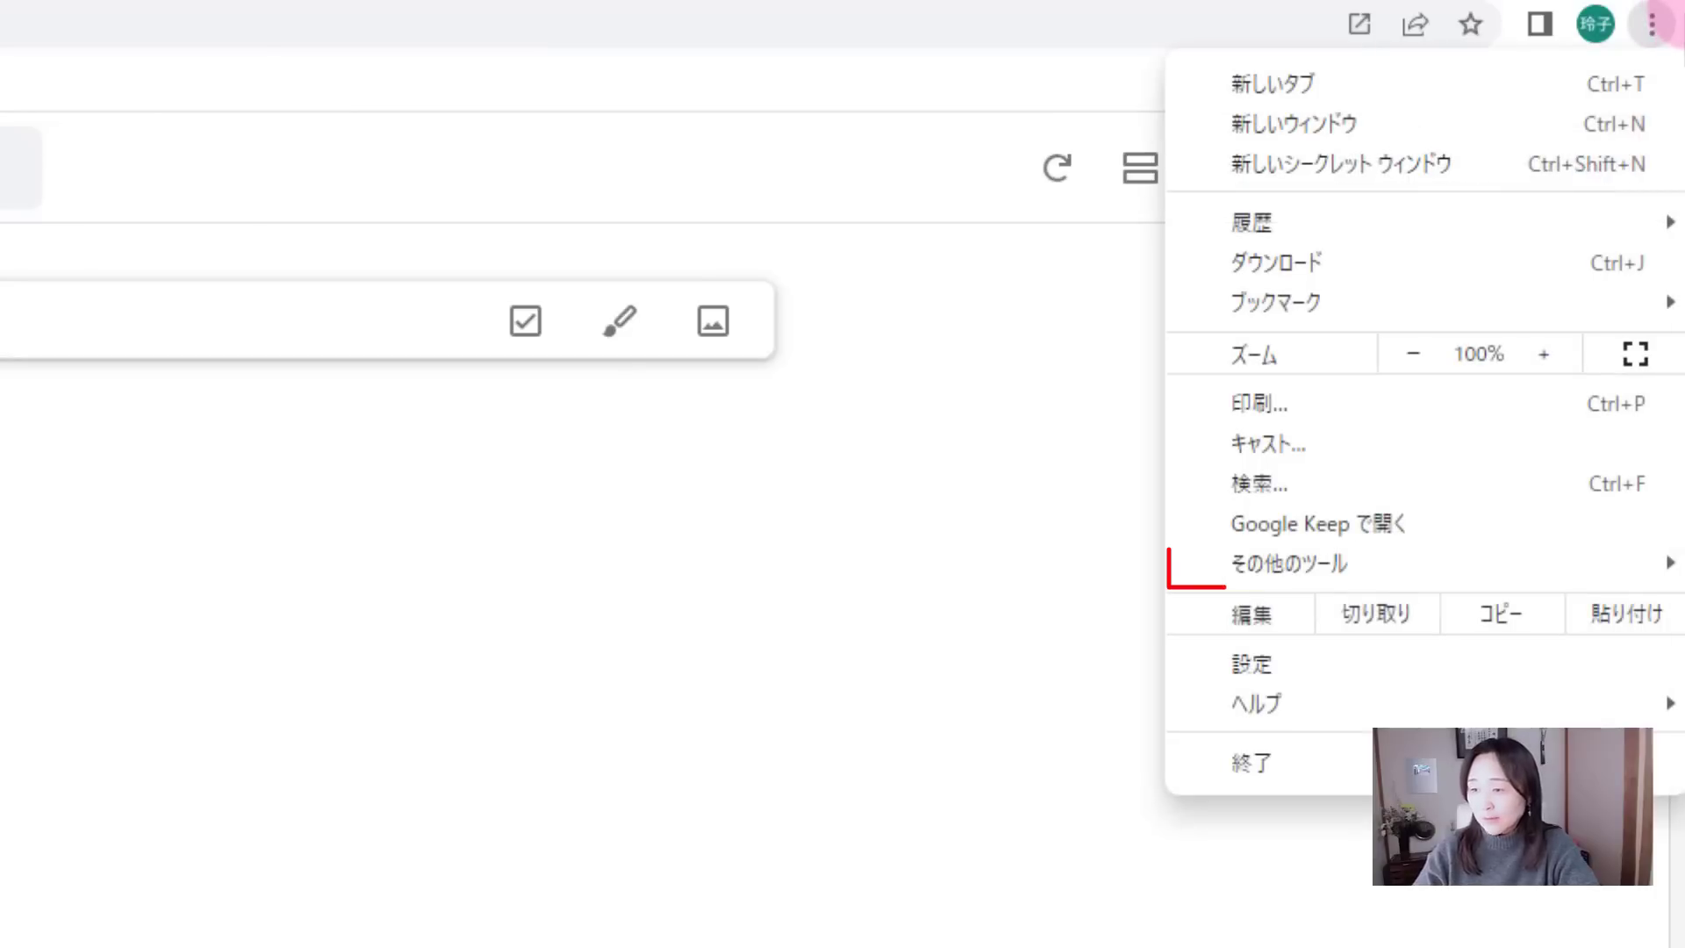
left_click(1361, 564)
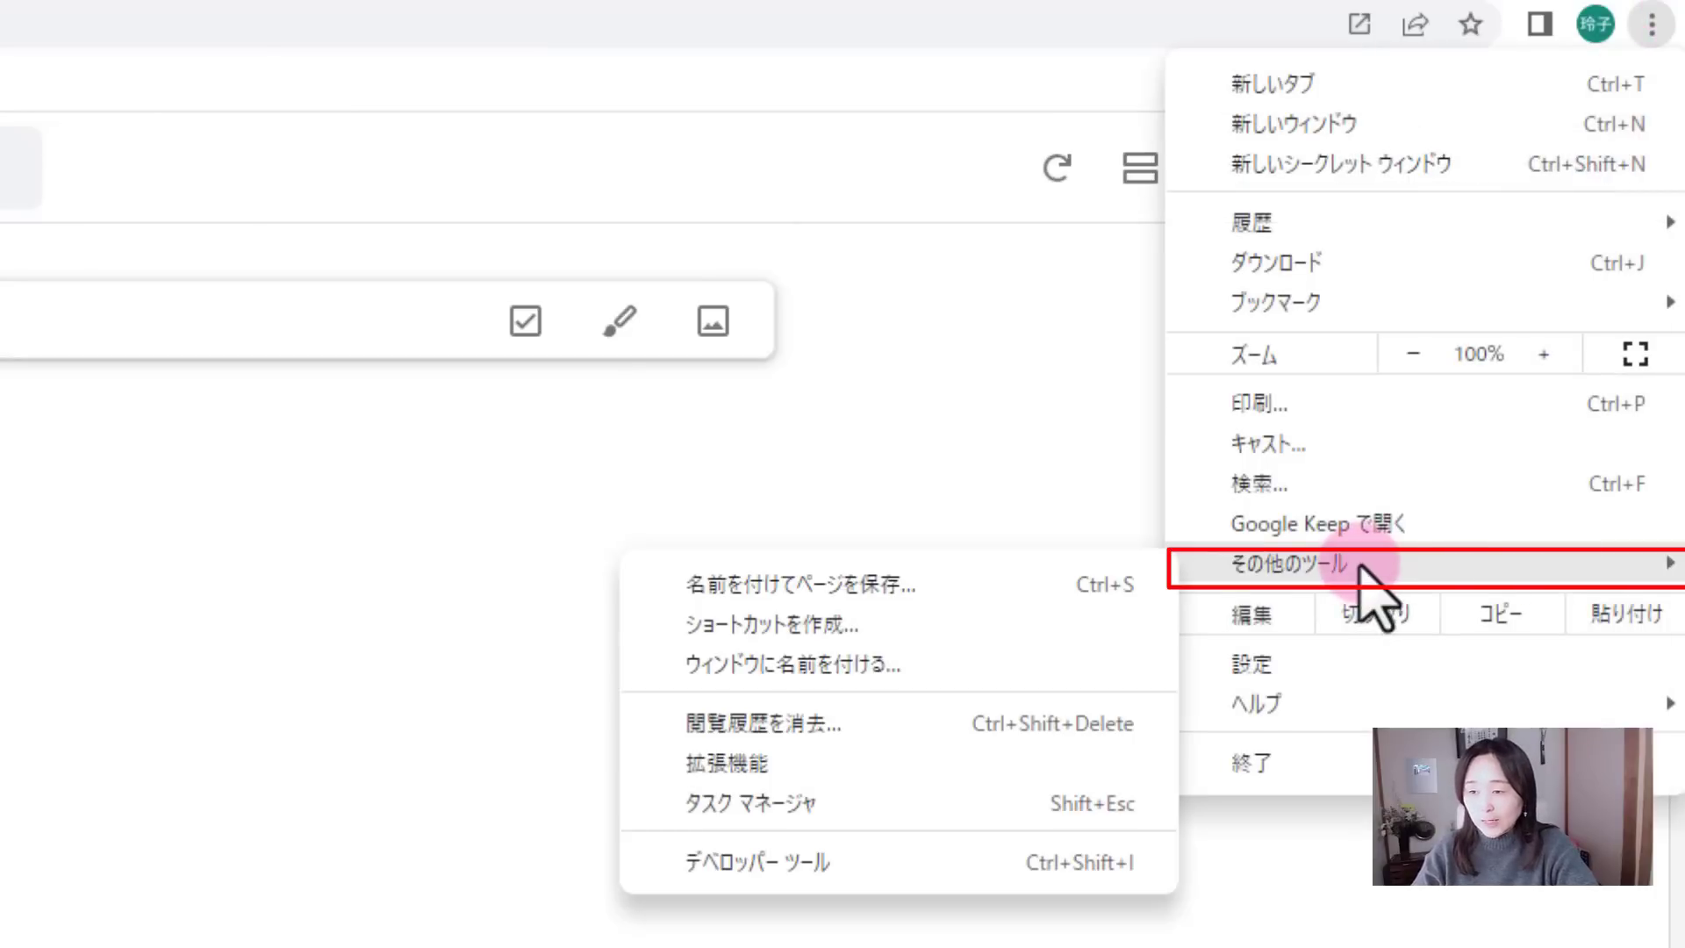
left_click(865, 624)
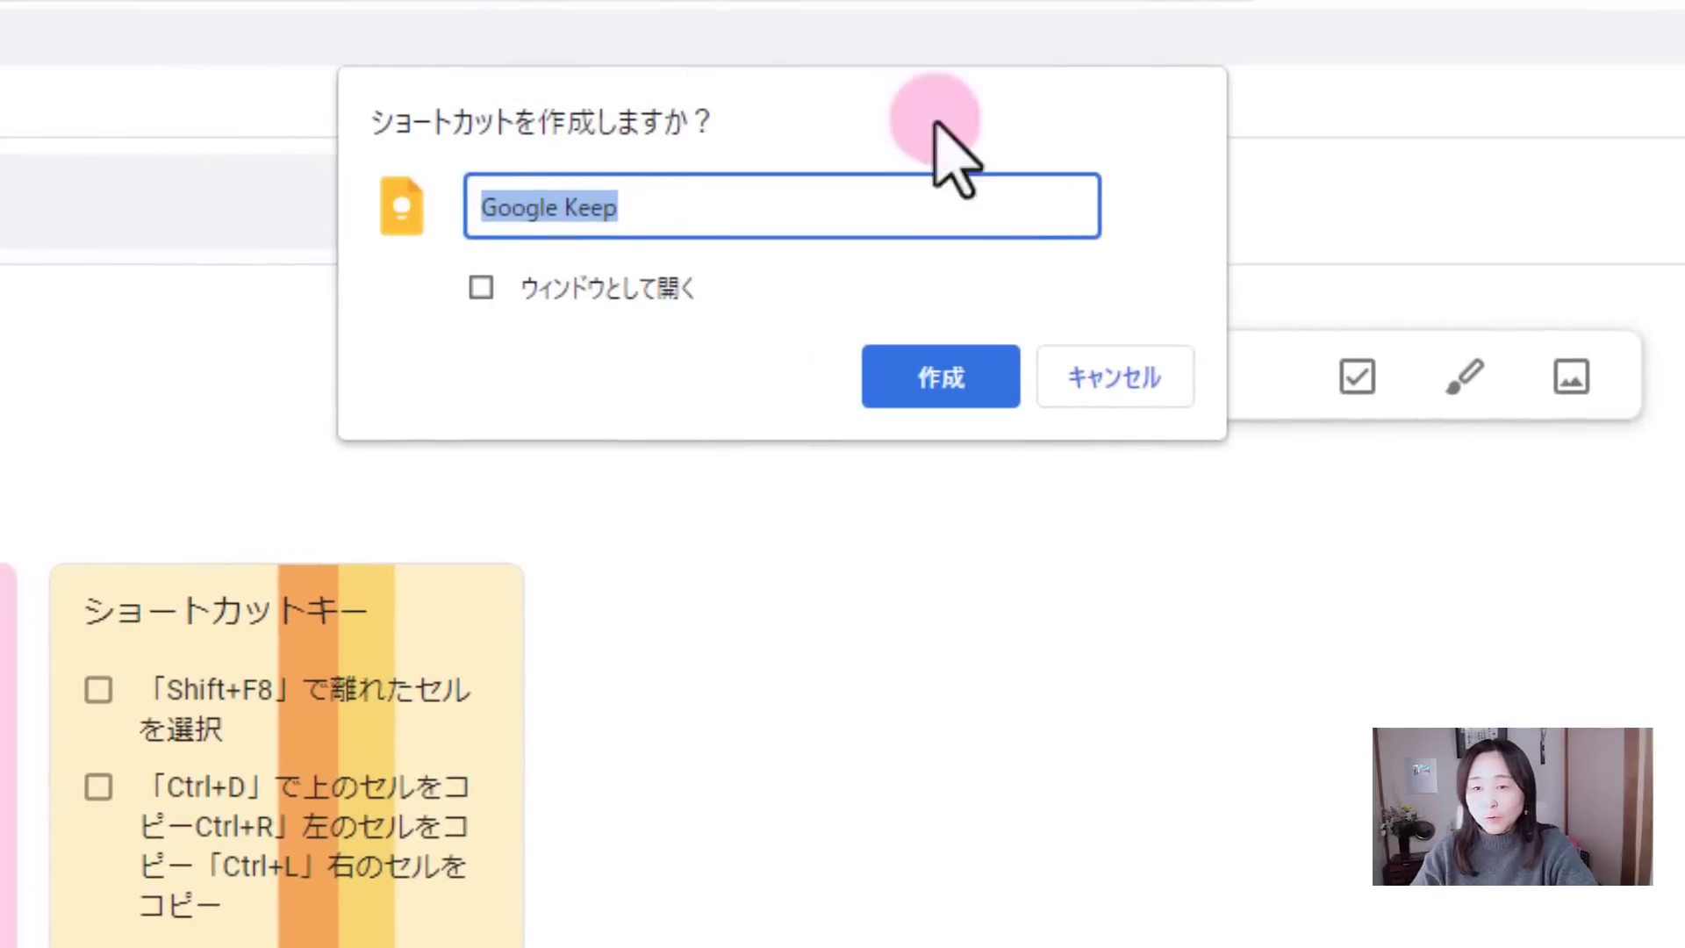
left_click(957, 373)
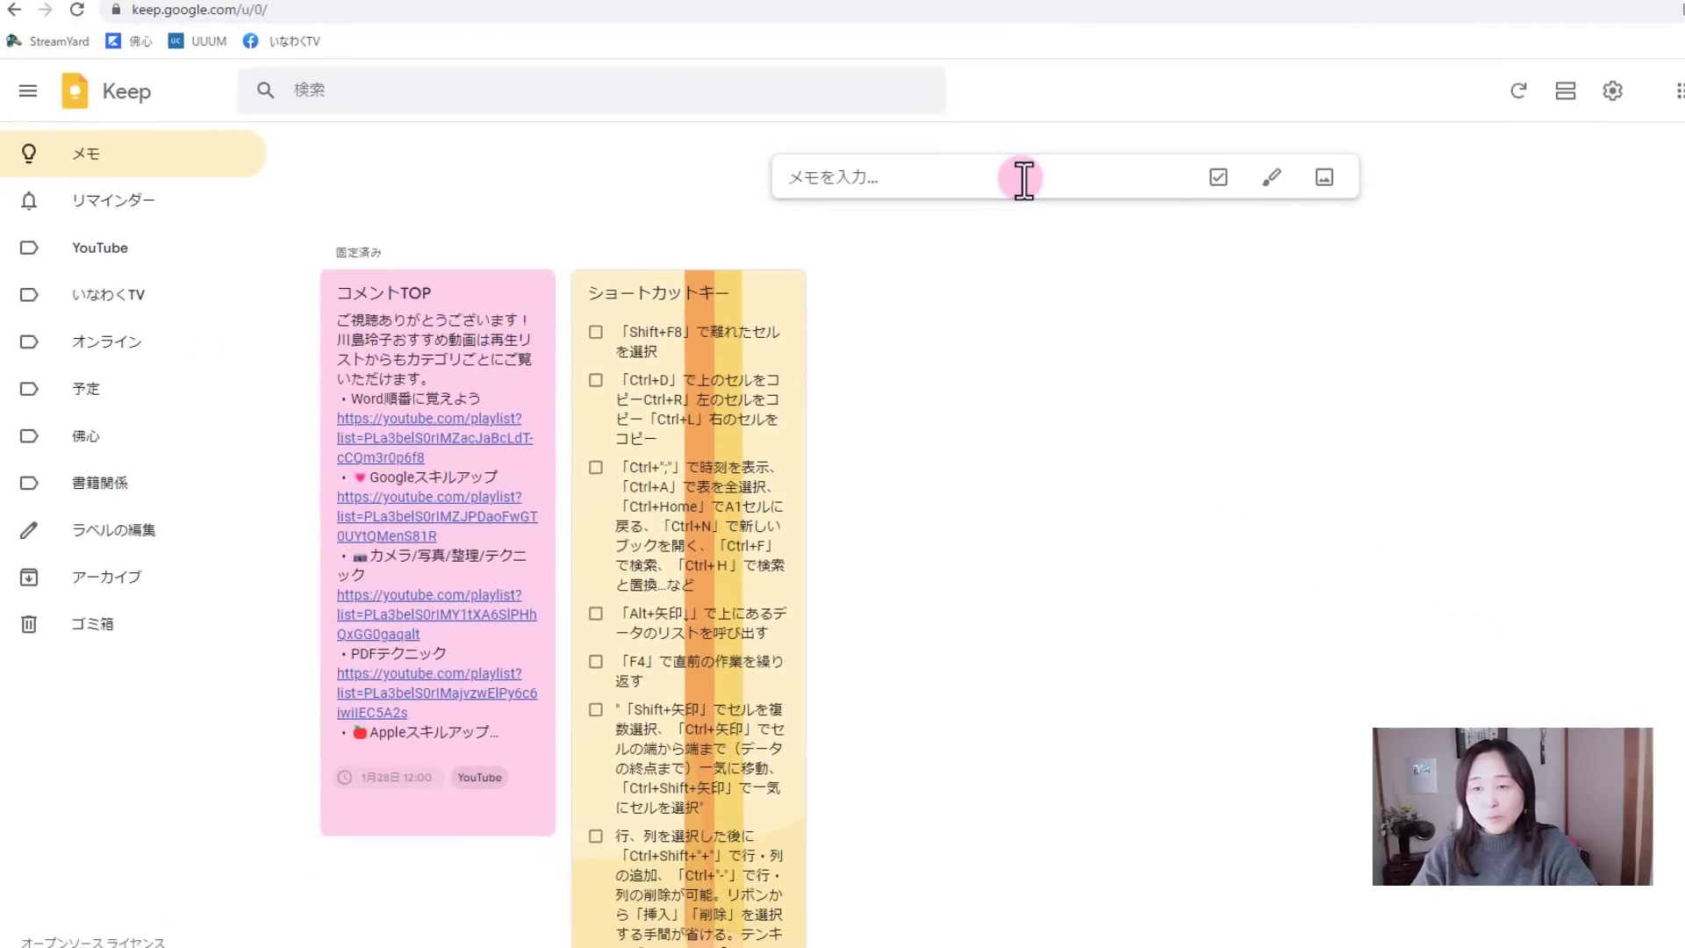
Pin the Google Keep desktop shortcut to the end of the taskbar, after the existing app icons
left_click(1024, 178)
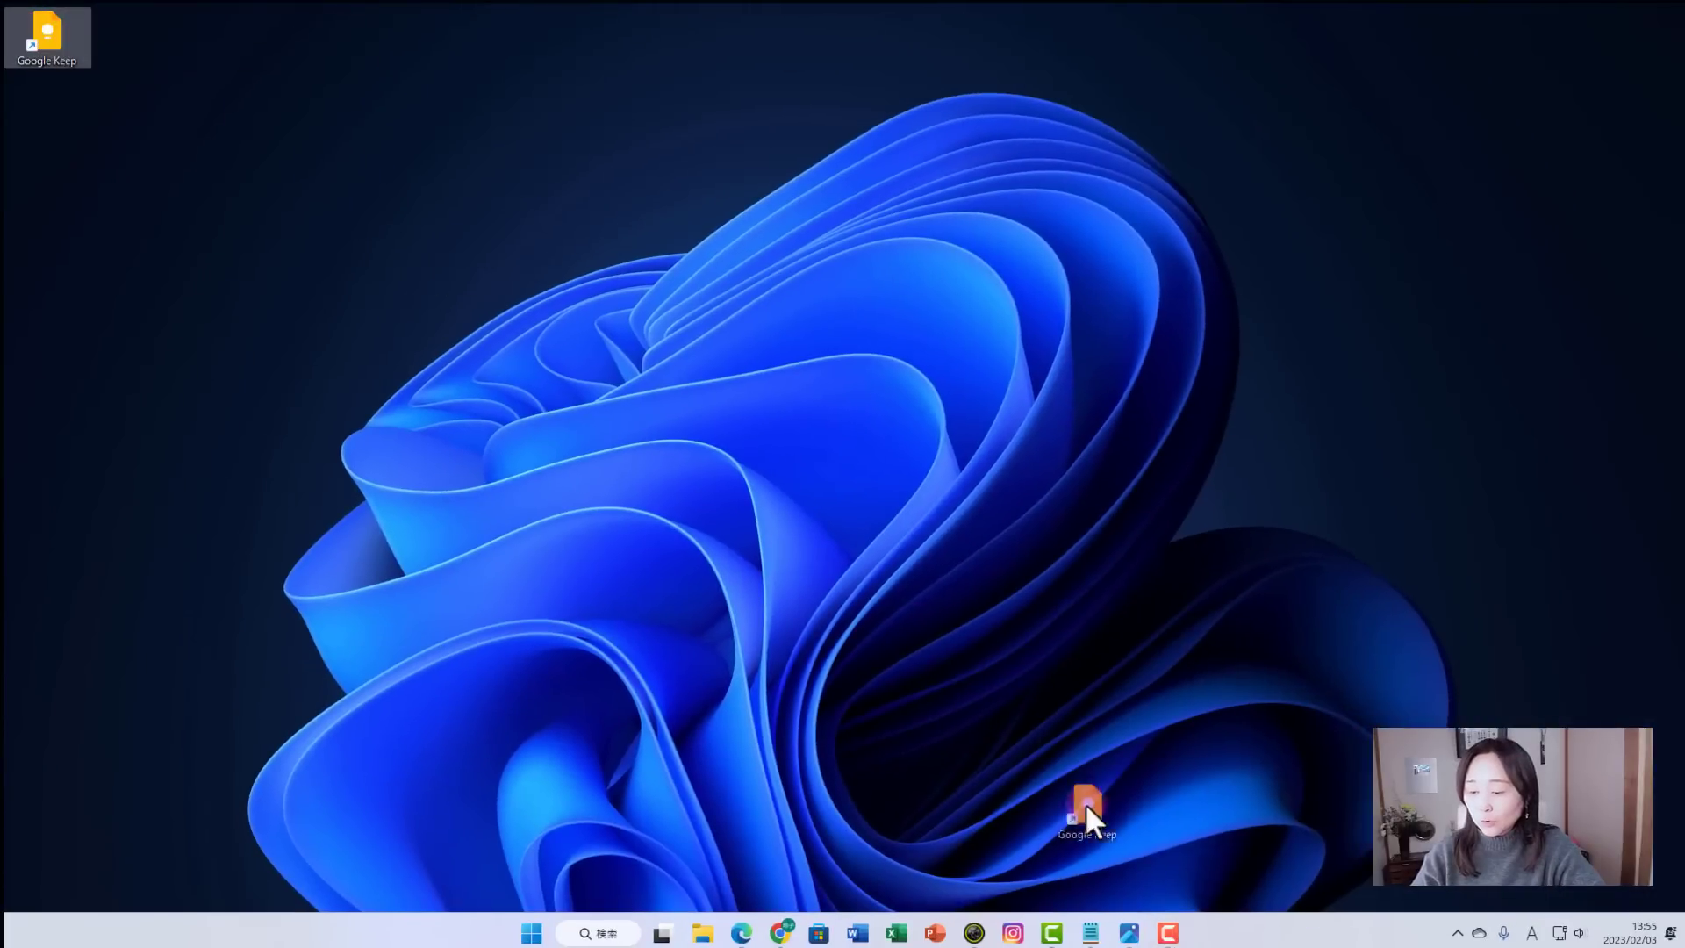
left_click_drag(1229, 907, 1246, 931)
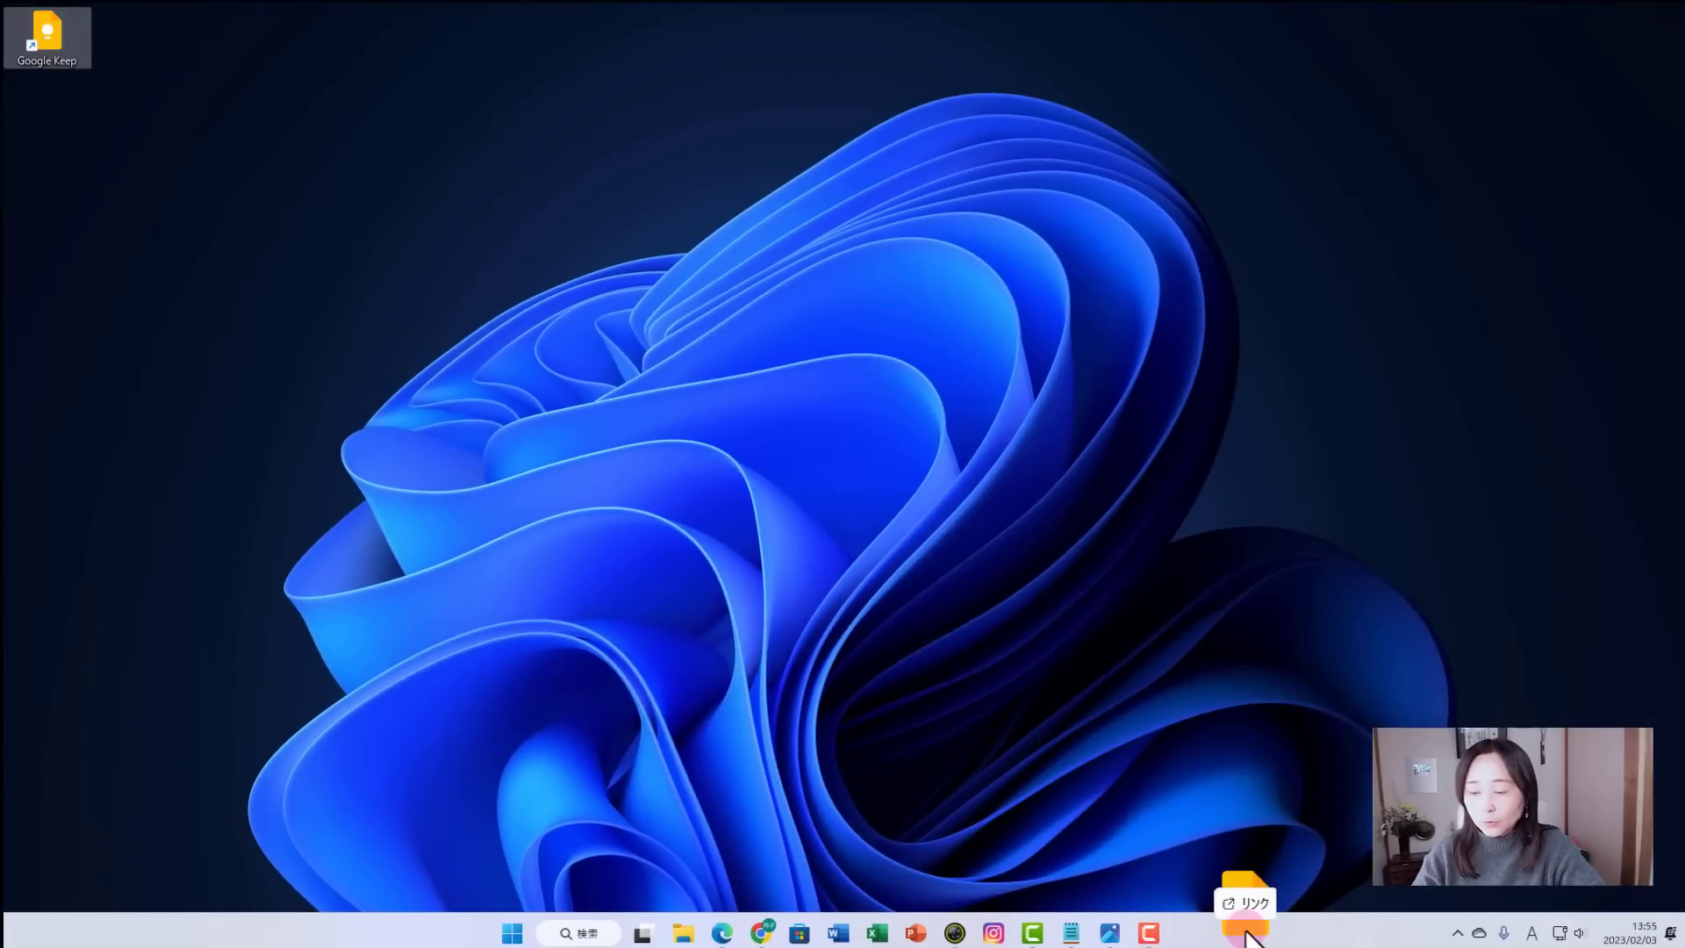
left_click_drag(1246, 932, 1247, 933)
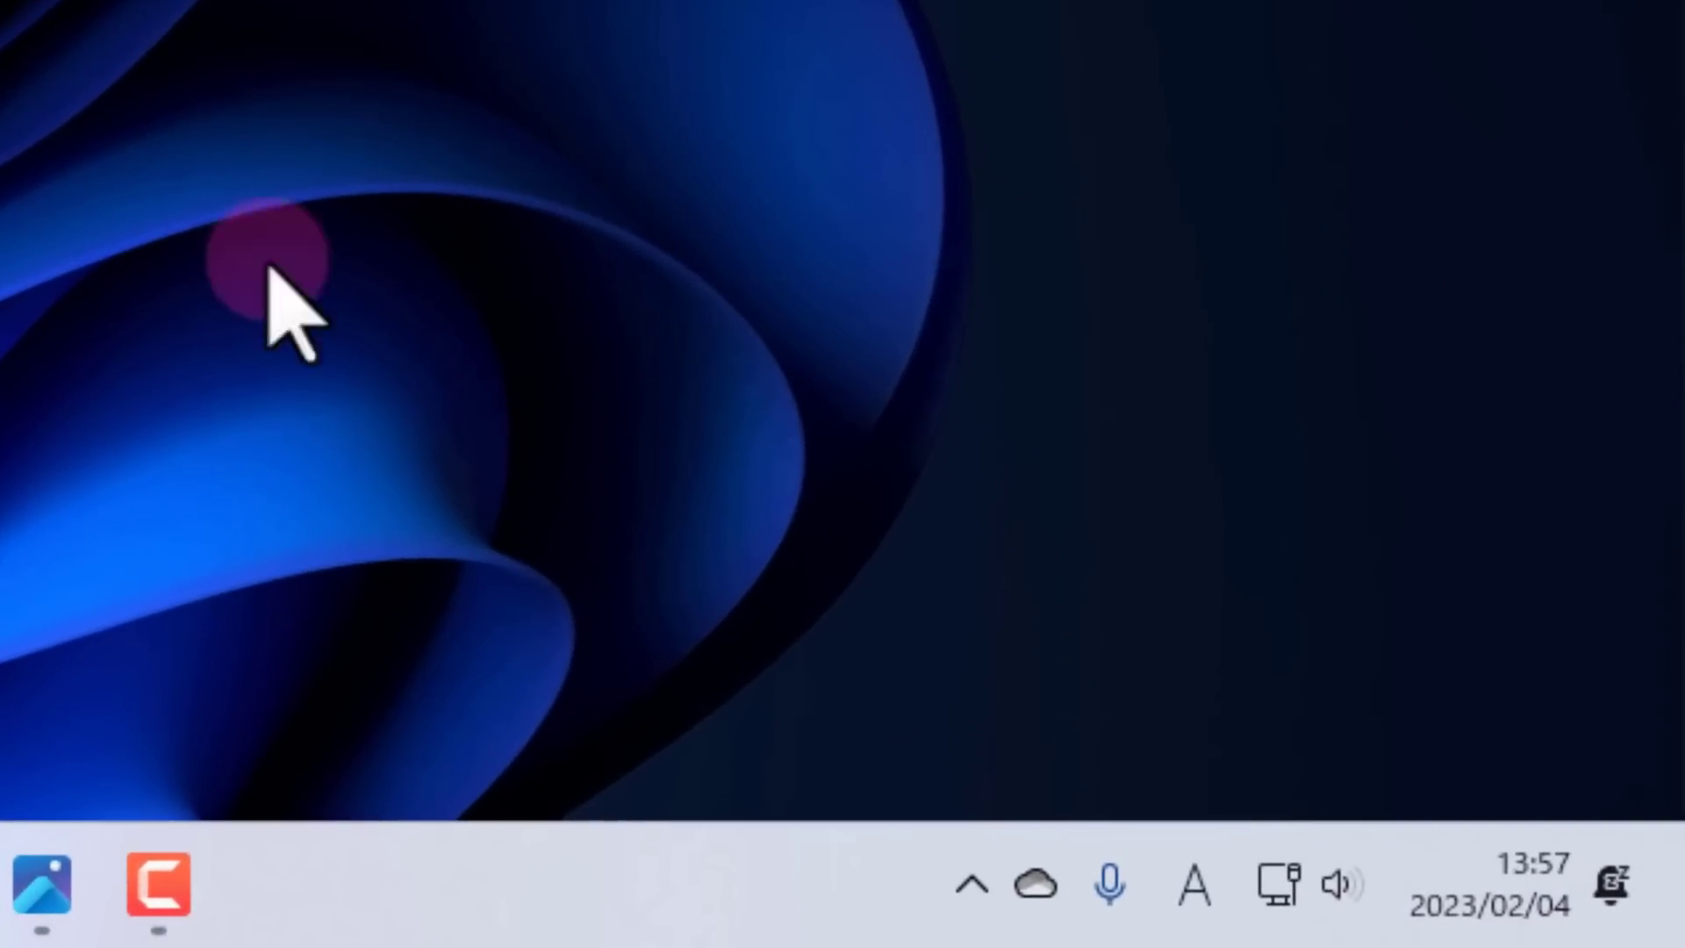
Open the Japanese IME's 単語の追加 dialog and launch ユーザー辞書ツール from it to view the registered words
right_click(1195, 922)
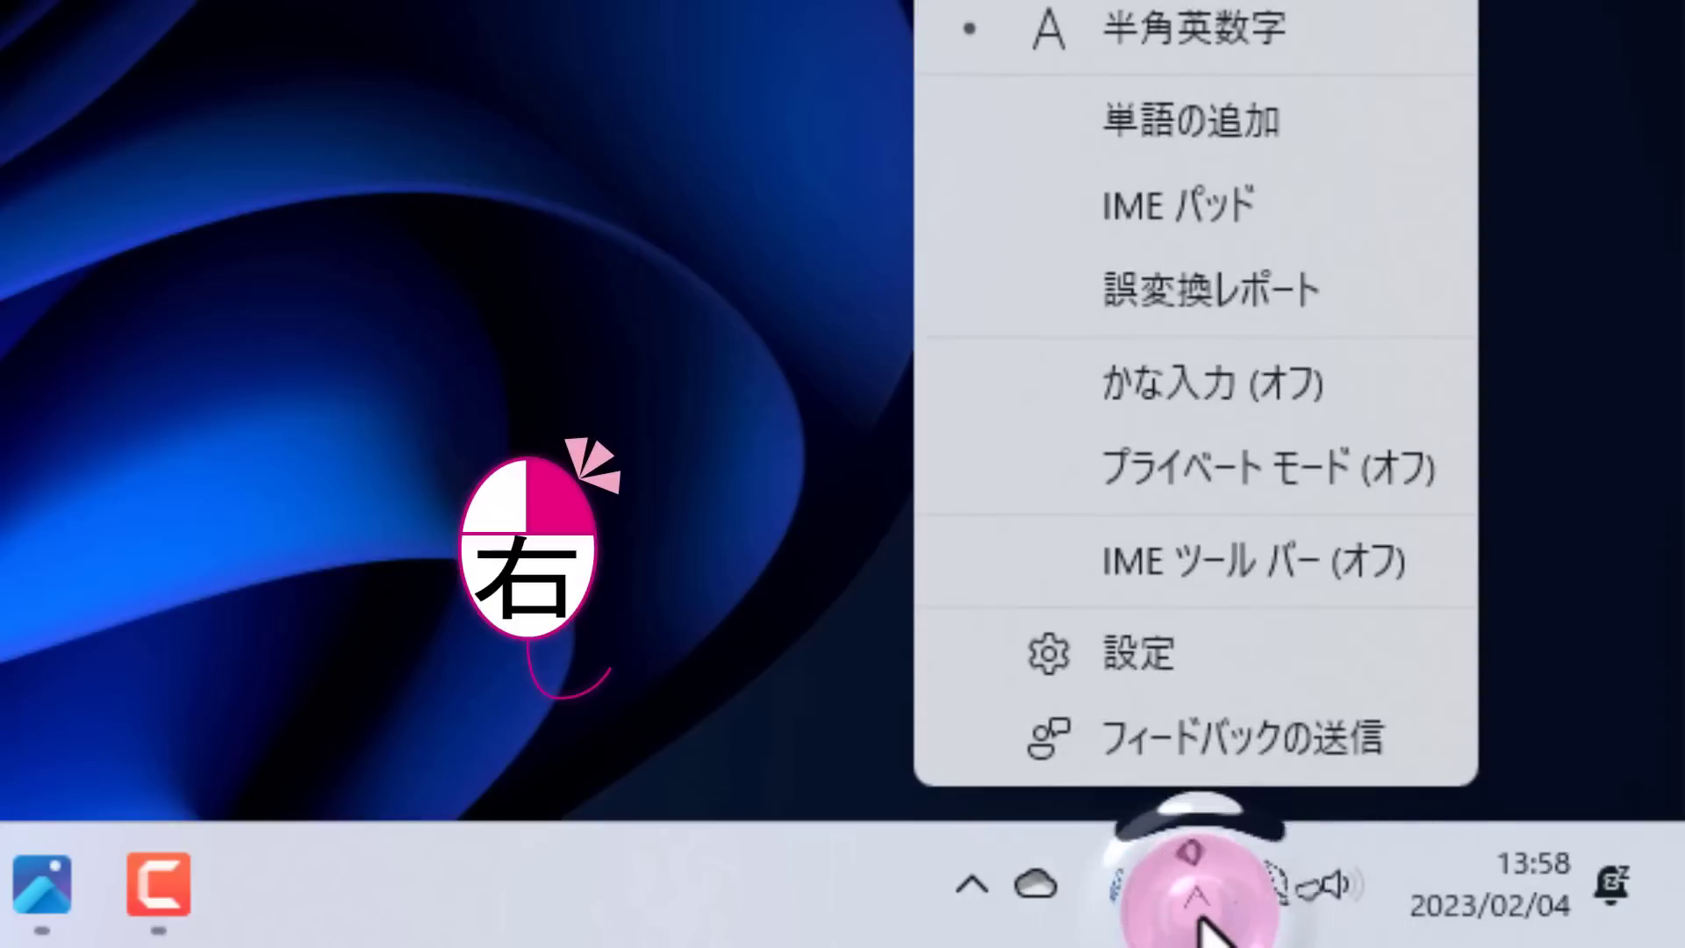
left_click(1339, 109)
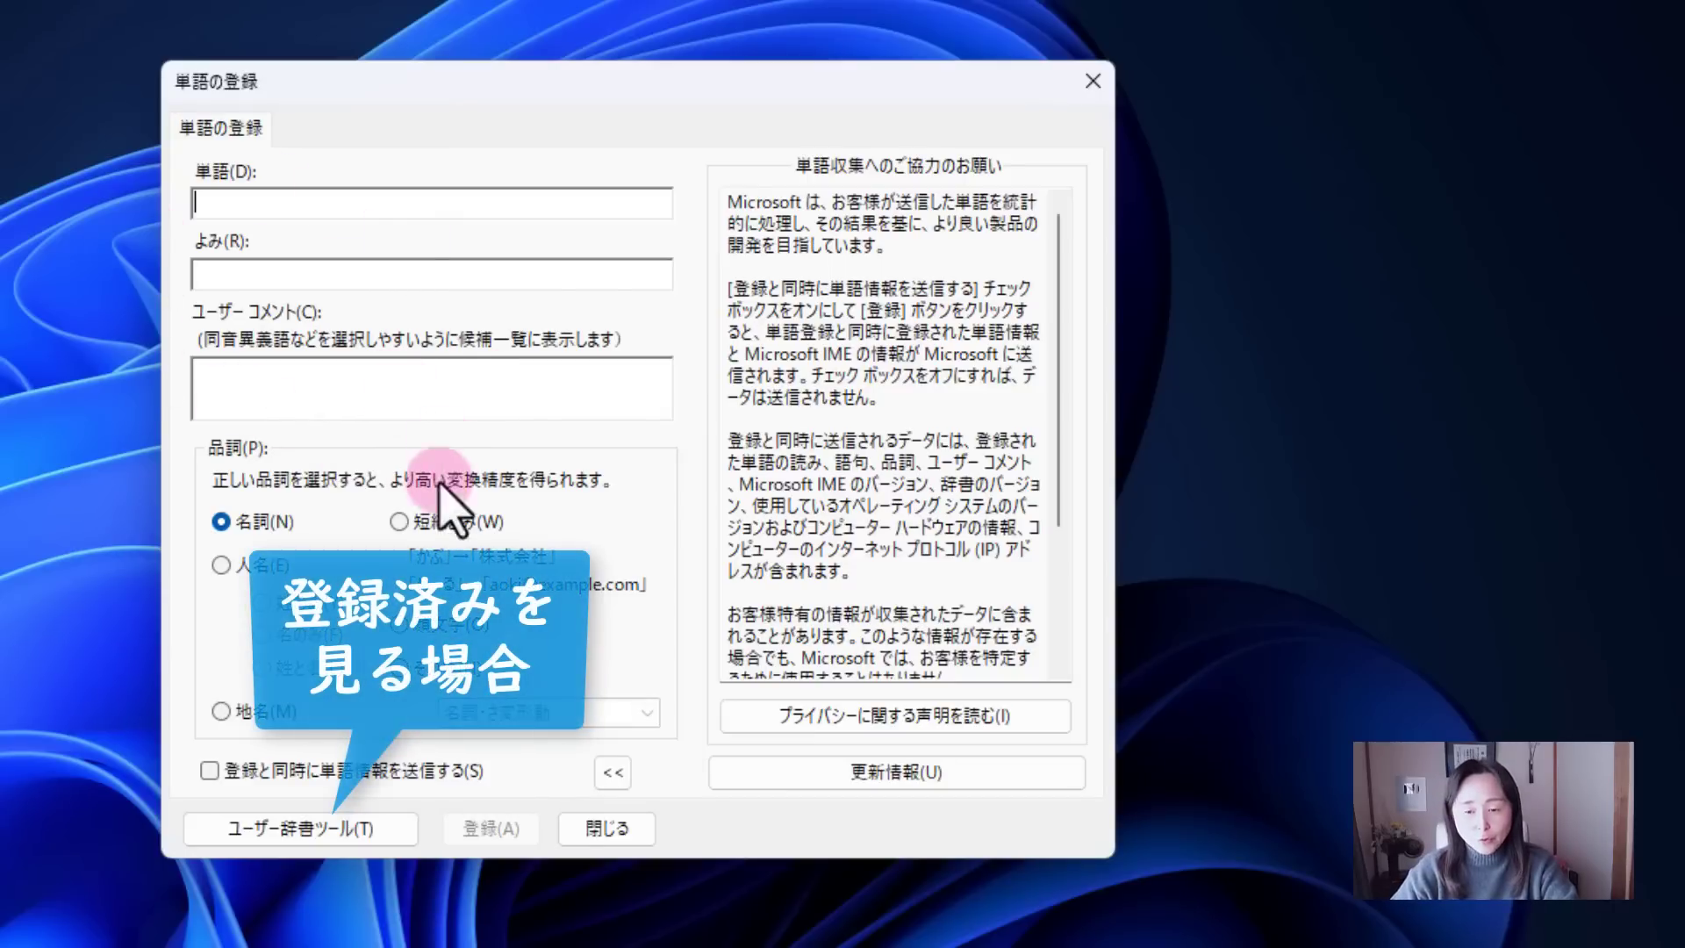
left_click(276, 834)
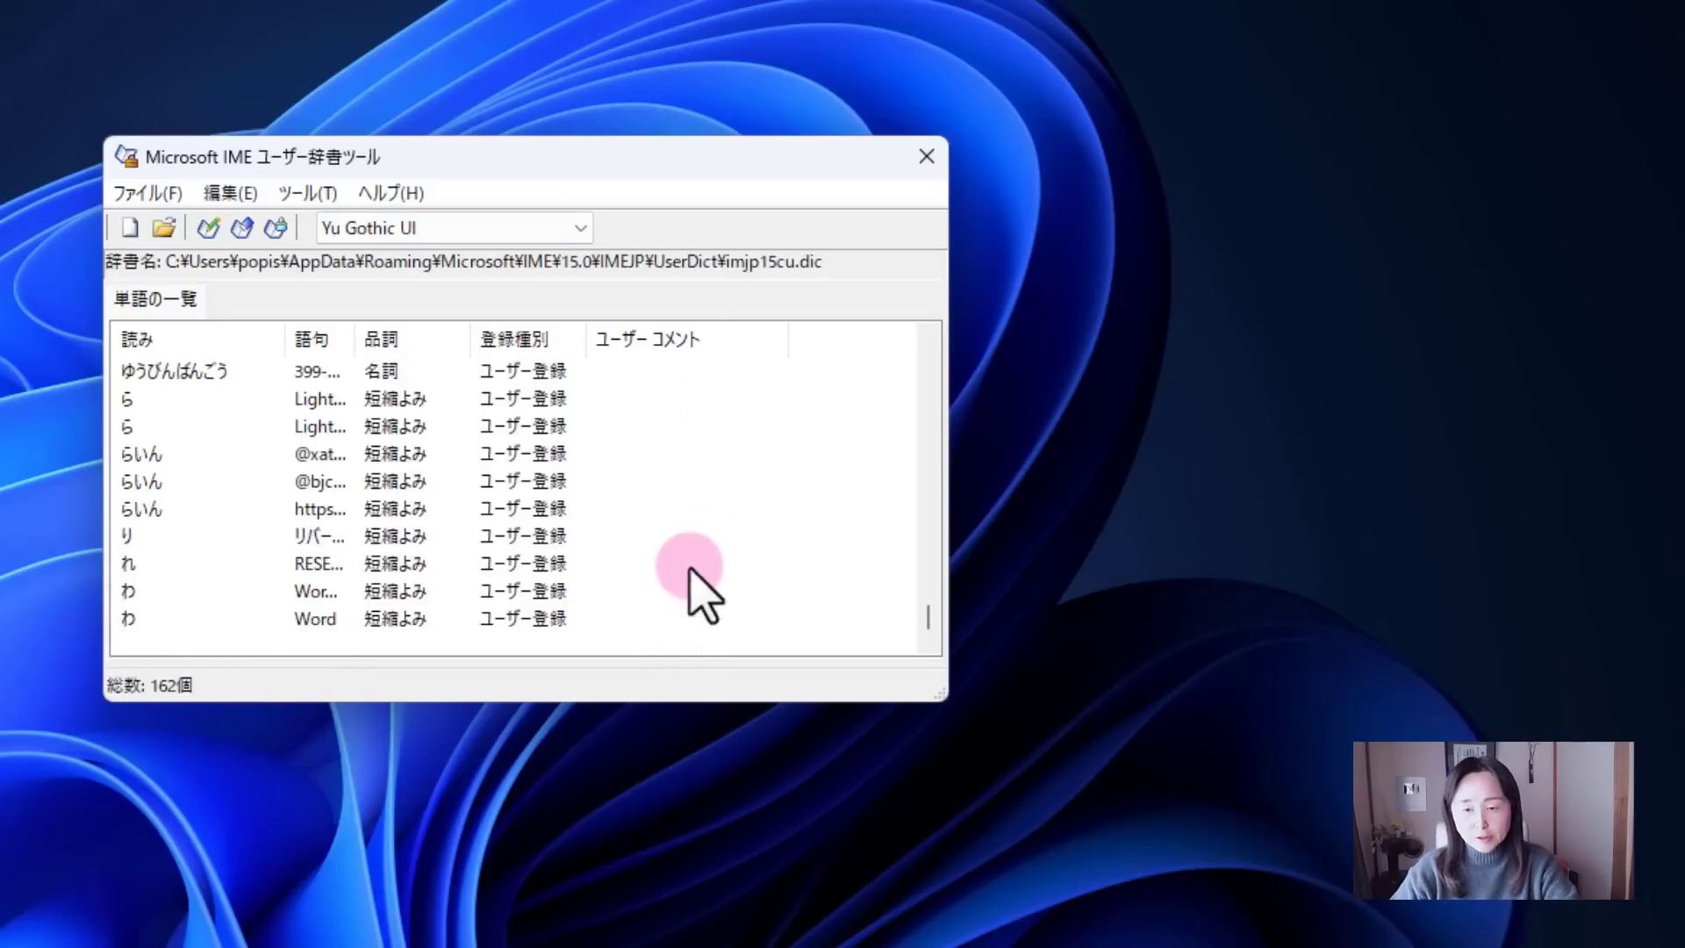
left_click(369, 62)
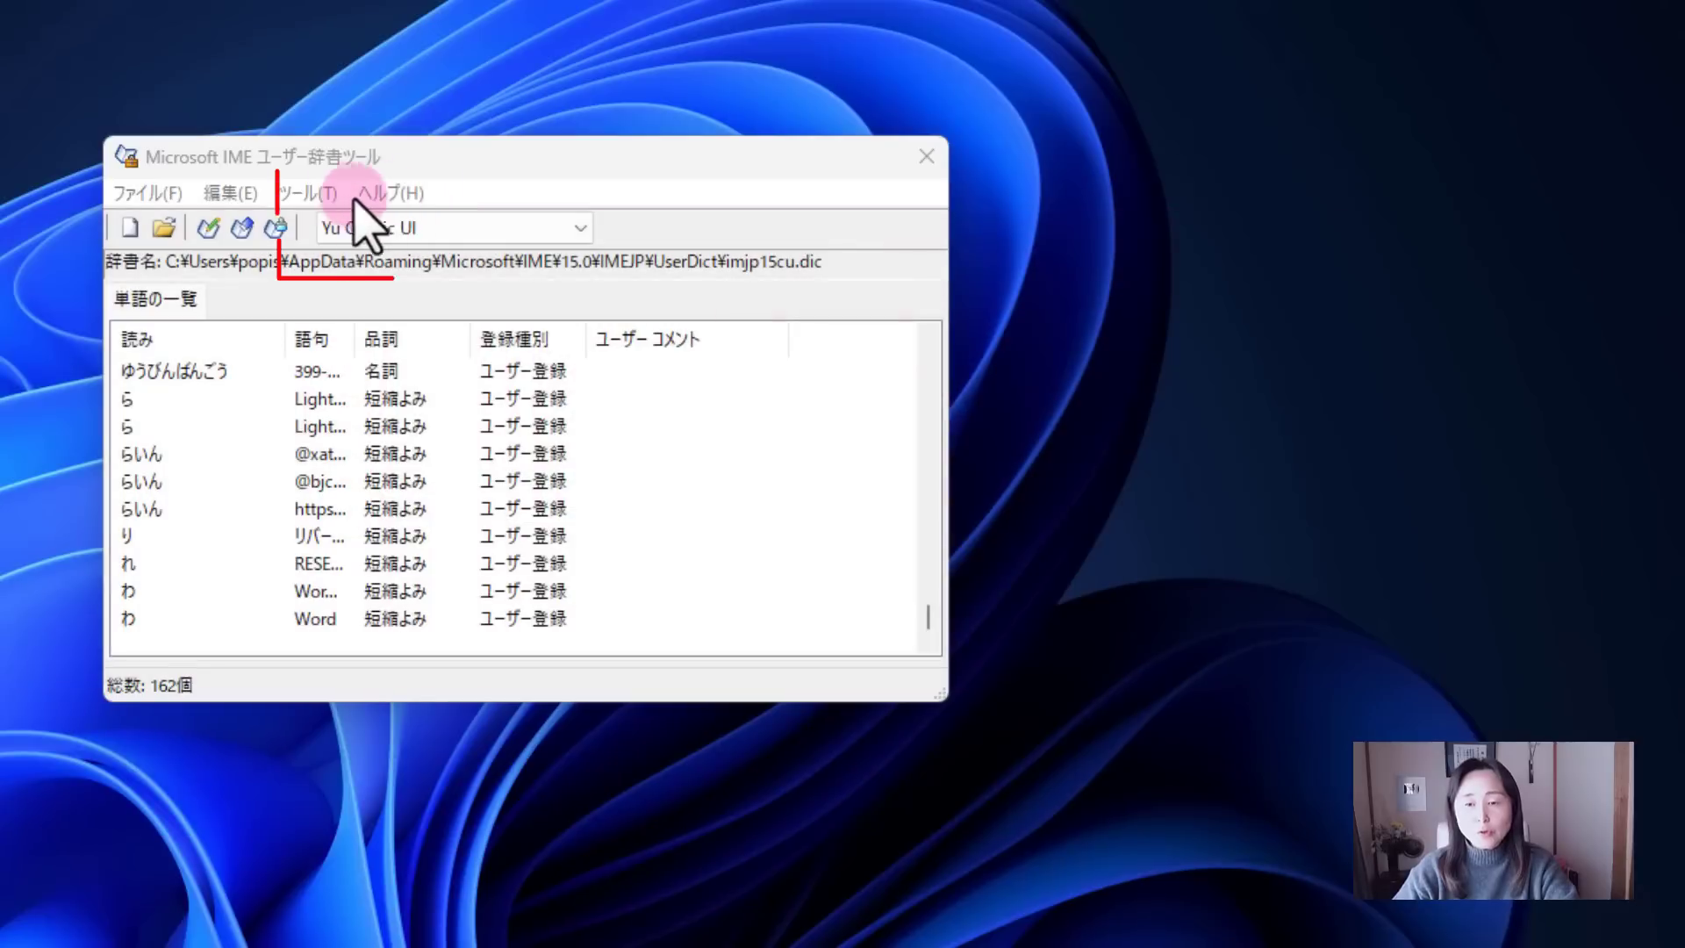
Open the dictionary's 一覧の出力 dialog to view the save location and text file options, and close it without saving
left_click(320, 193)
left_click(384, 258)
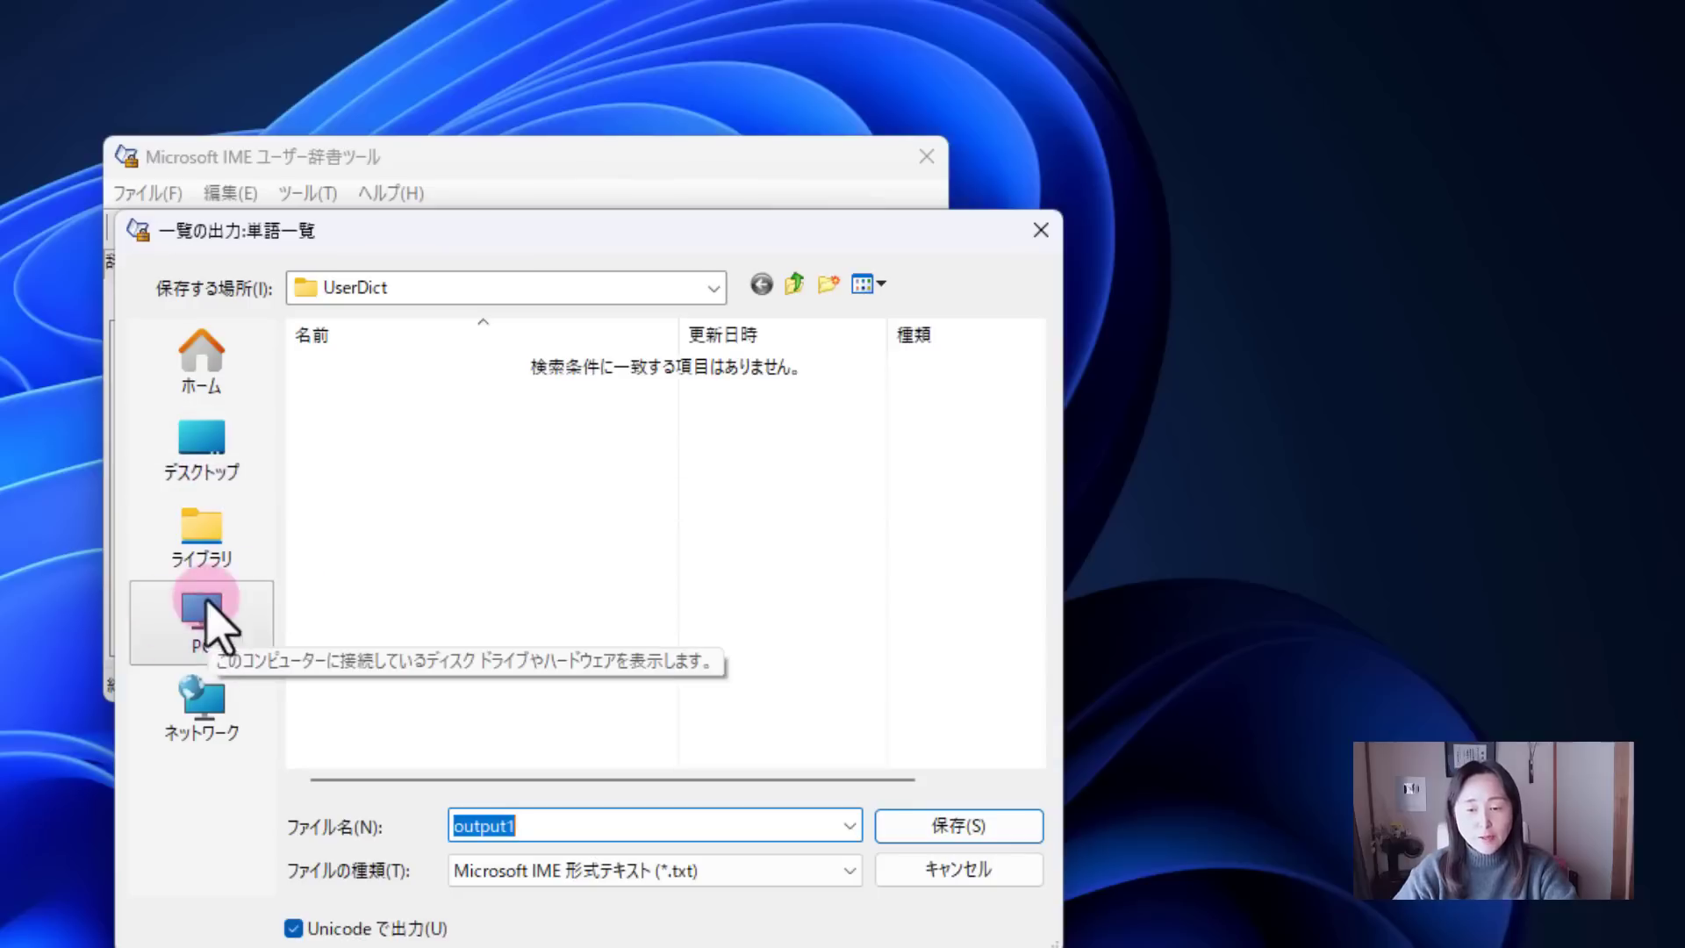
left_click(462, 502)
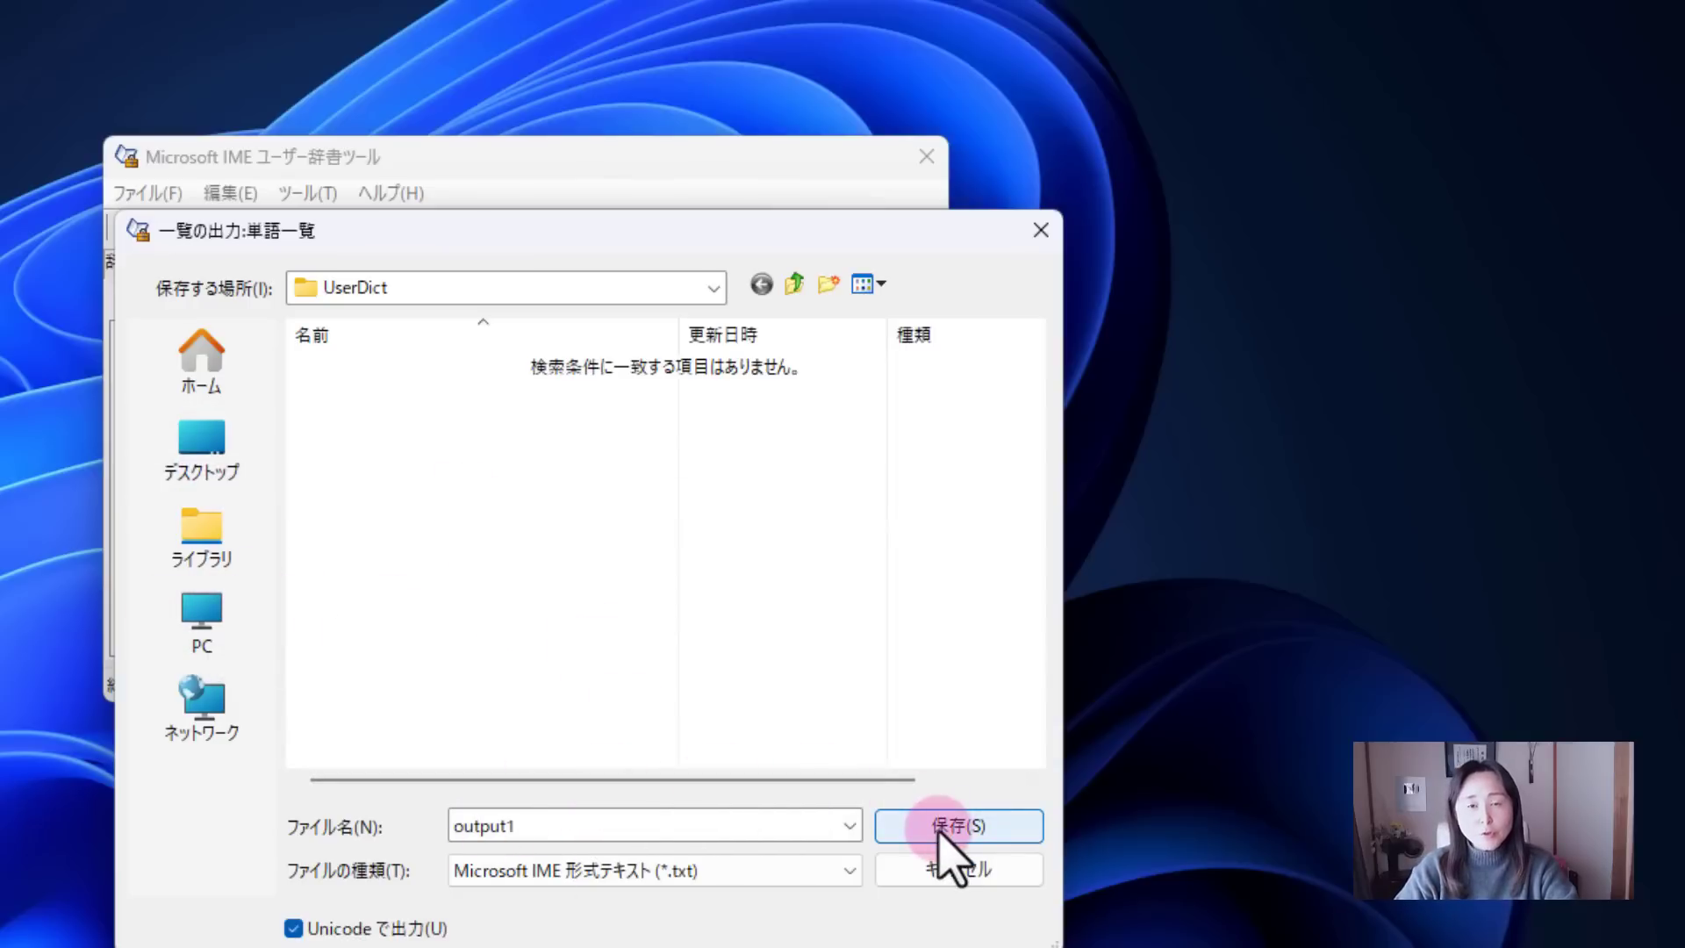
left_click(1041, 230)
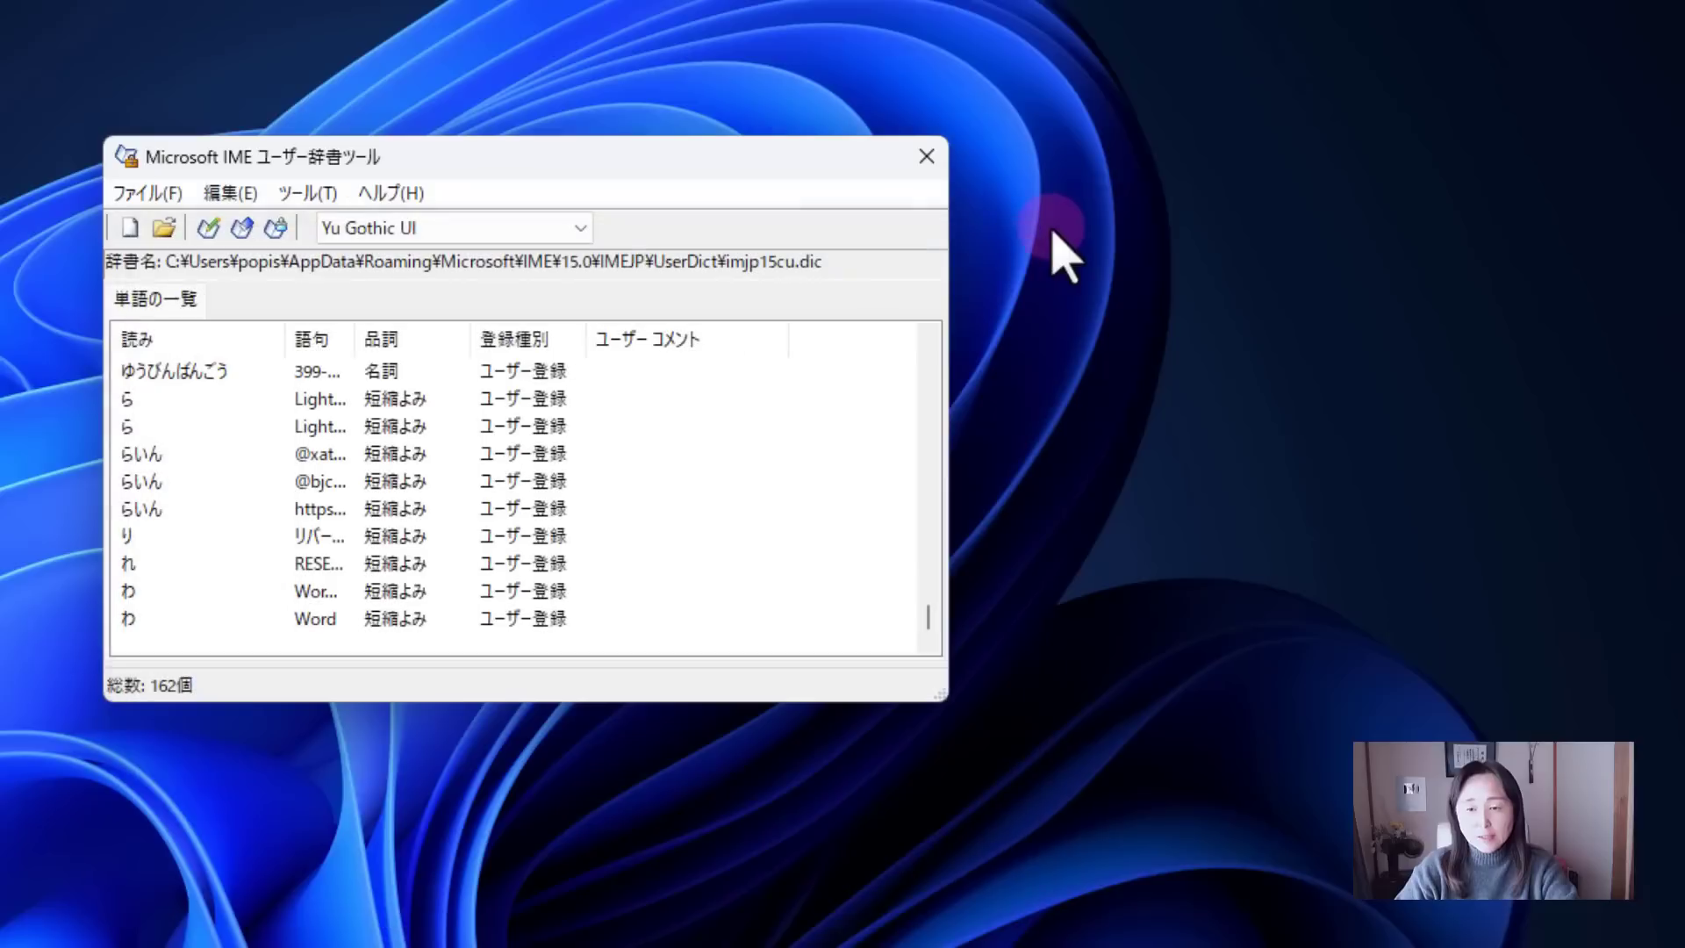
Start a new word registration in the user dictionary tool and enter the sample postal address as the 単語
left_click(321, 197)
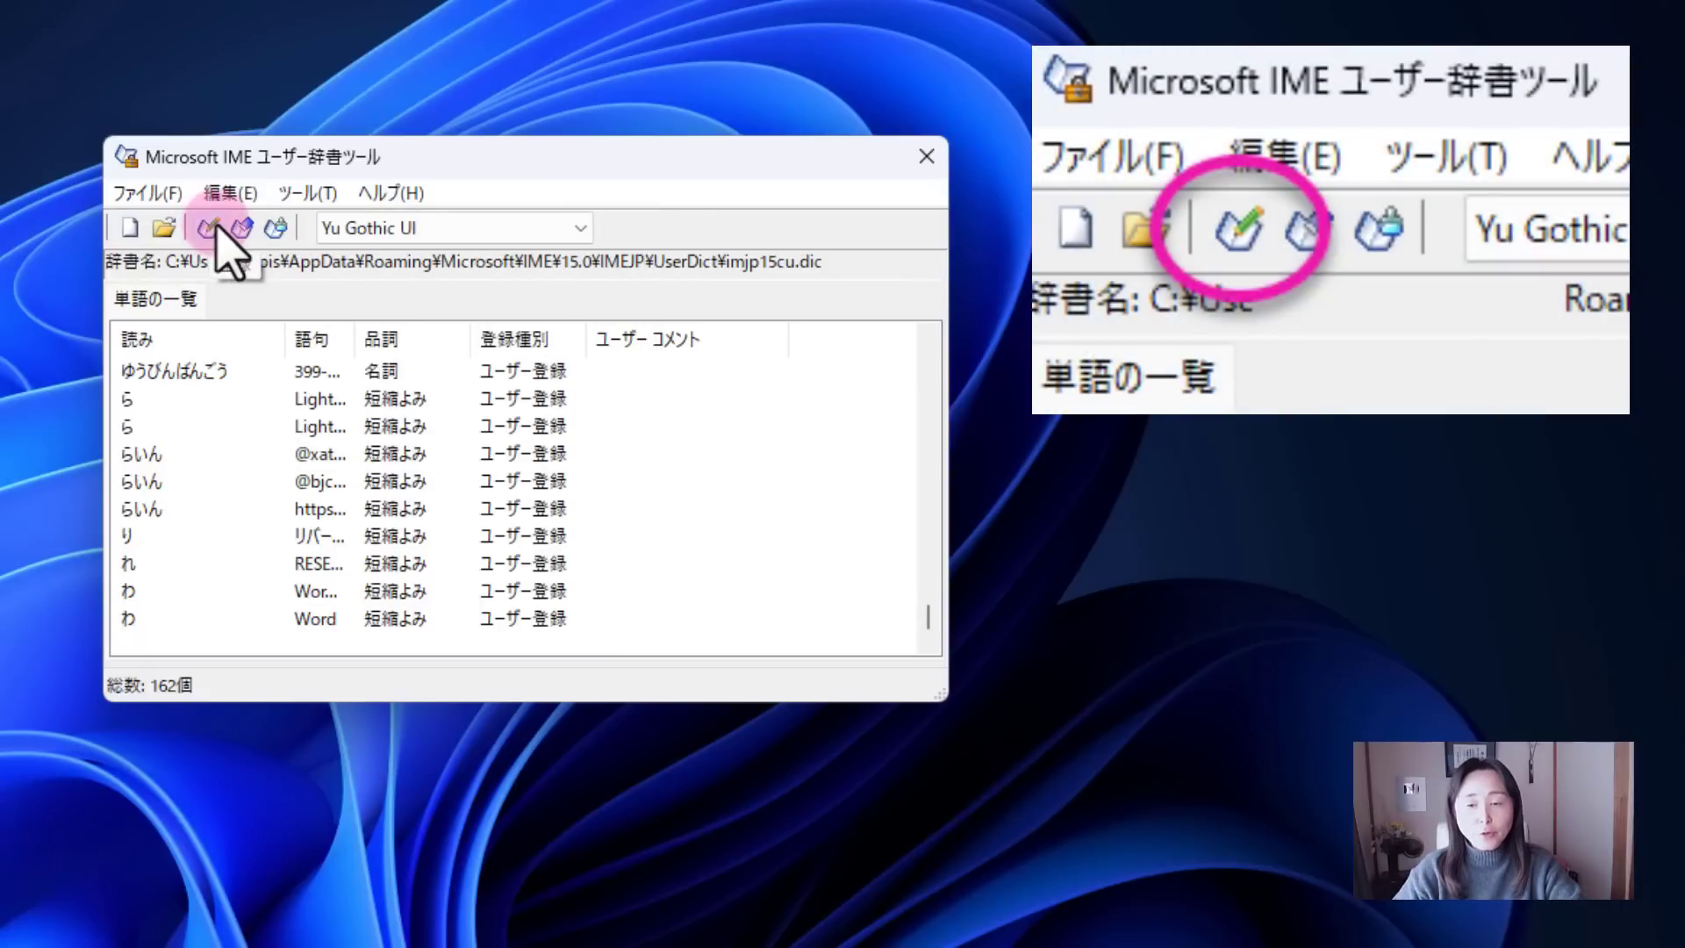
left_click(218, 227)
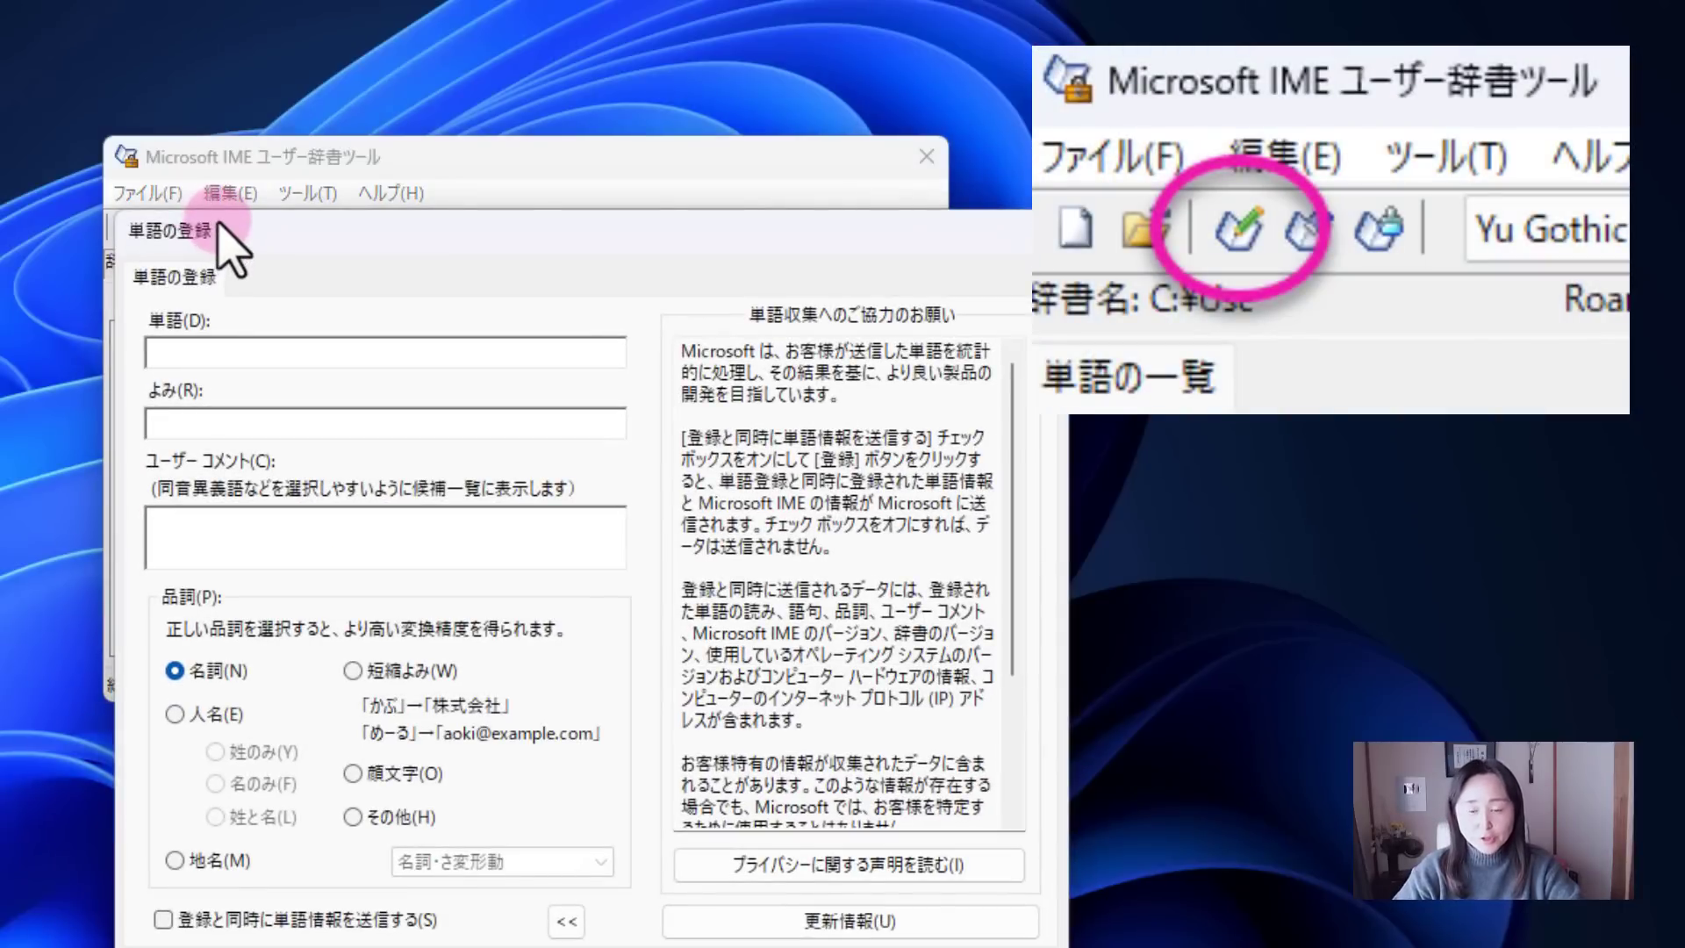
left_click(169, 355)
type("東京都")
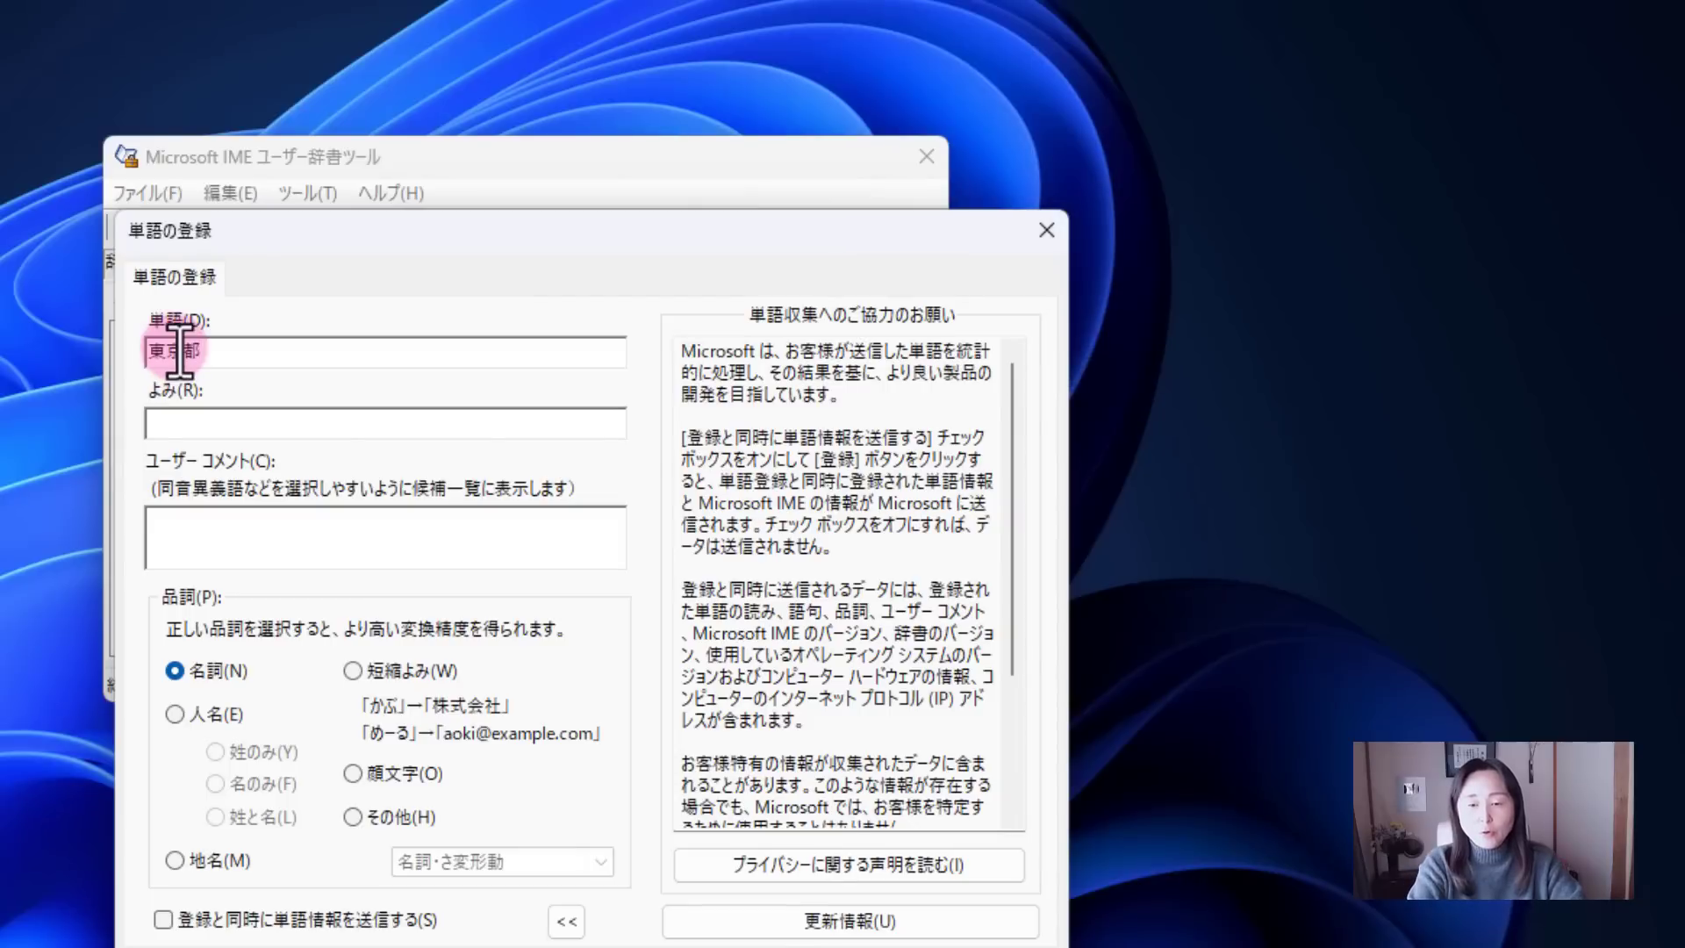
type("国立市1234-56")
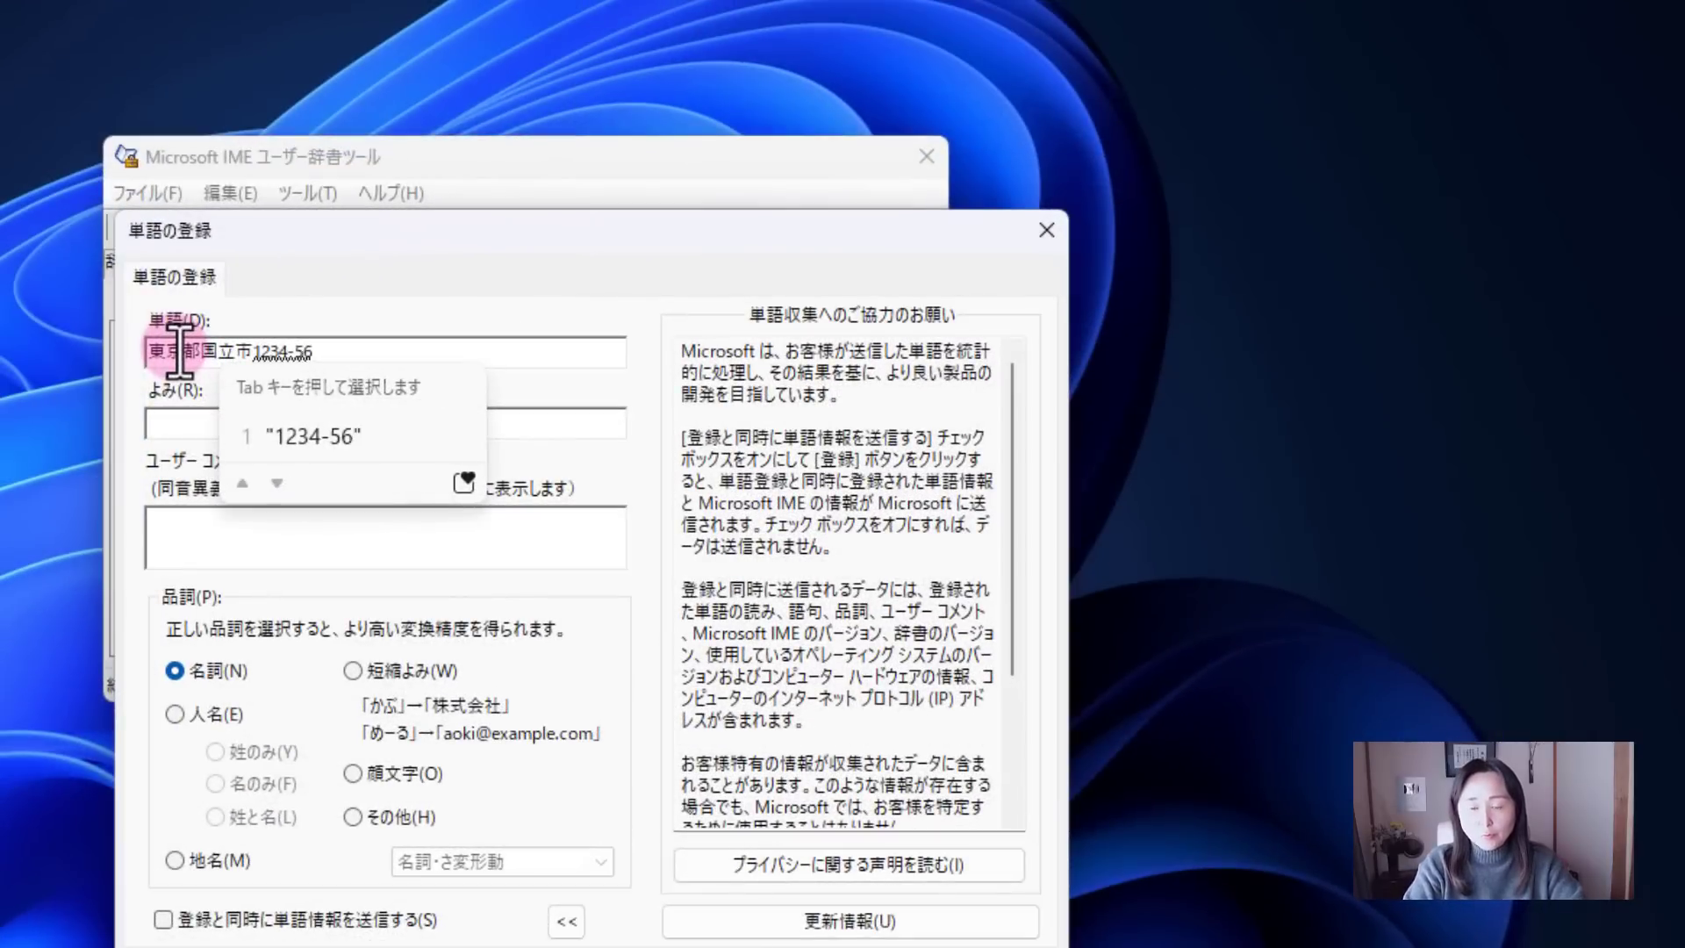
key("Return")
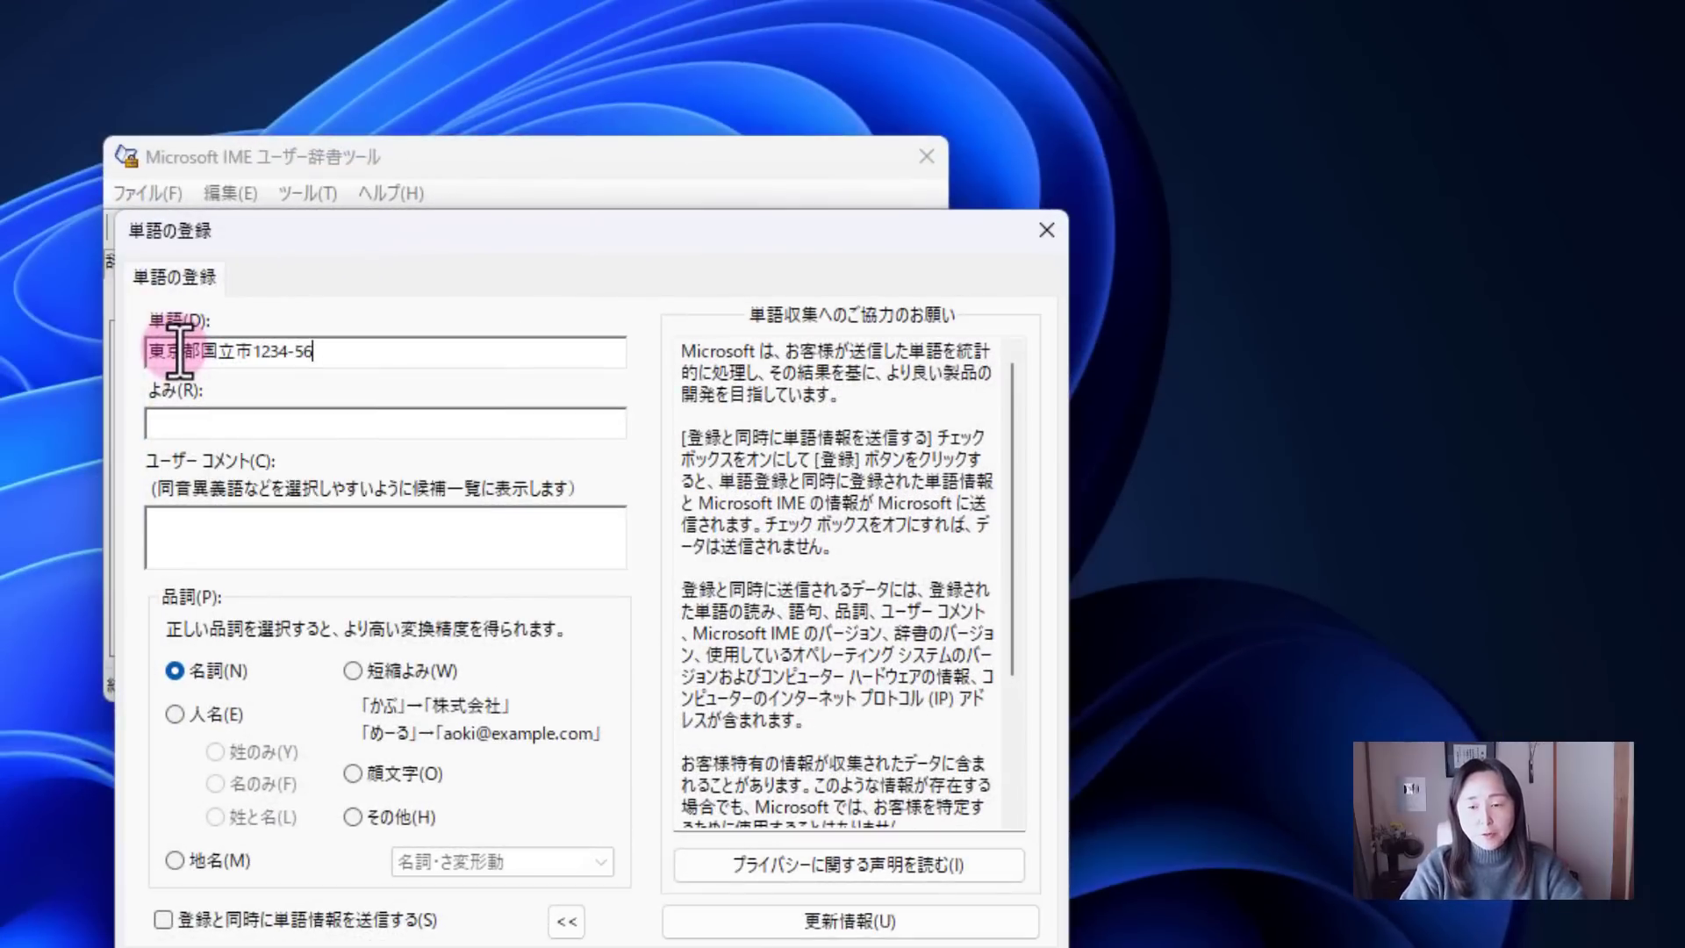
Set the new word's よみ to じゅうしょ and its ユーザー コメント to 教室の住所
left_click(281, 423)
type("jy")
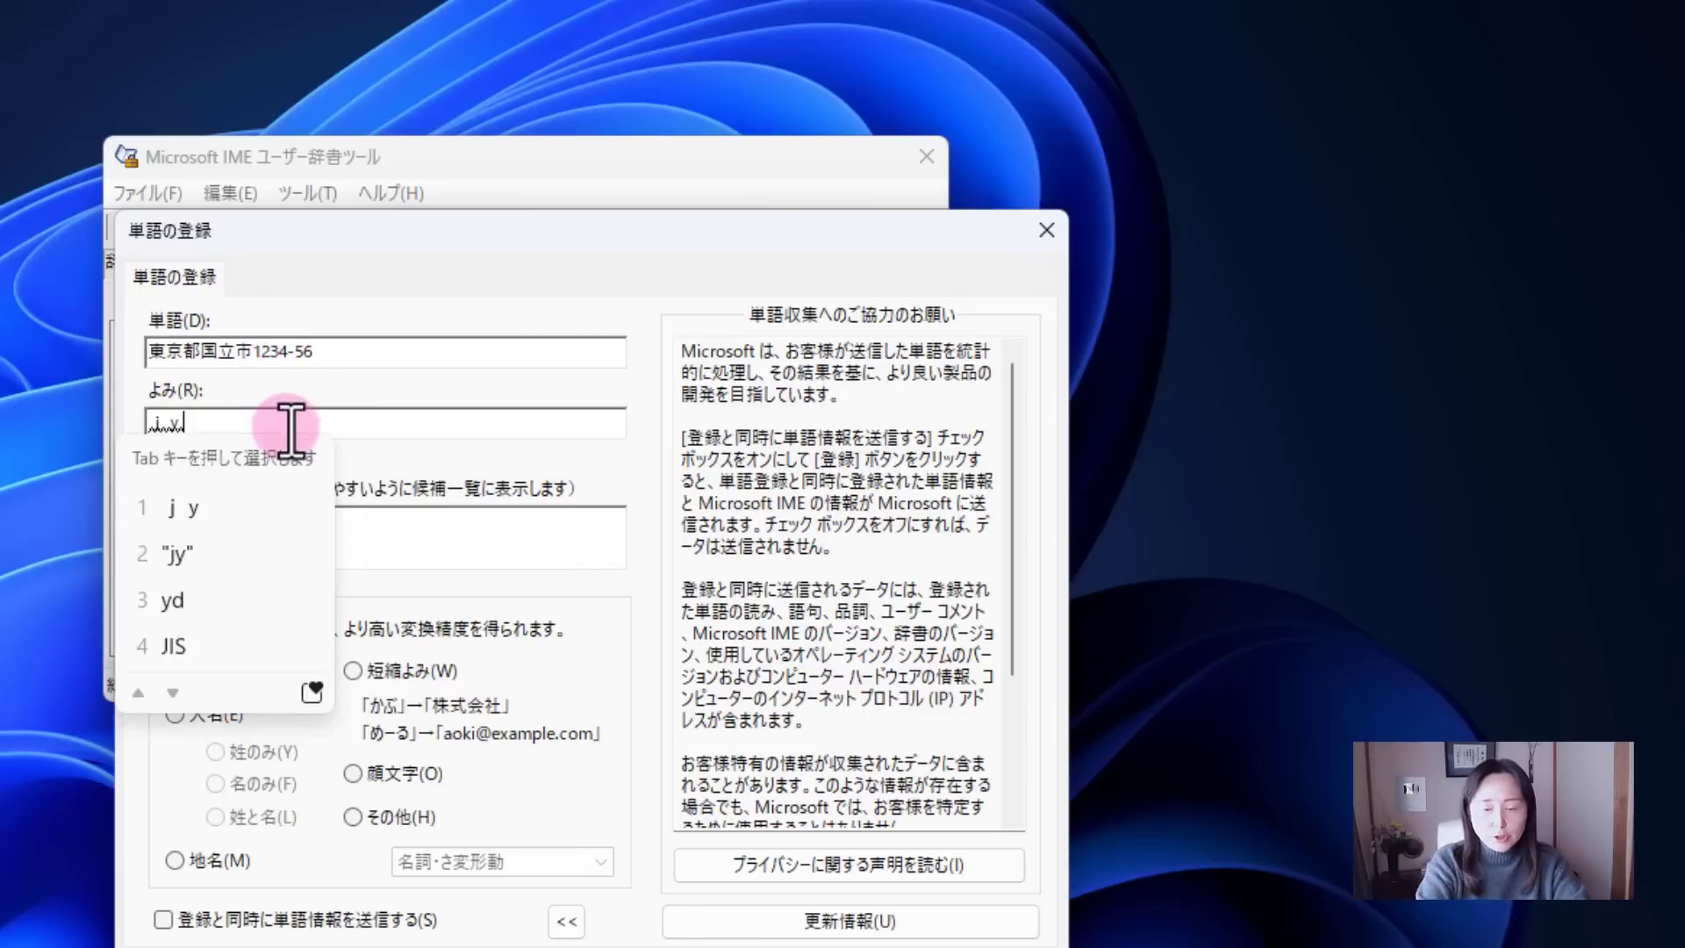
type("uusyo")
key("Return")
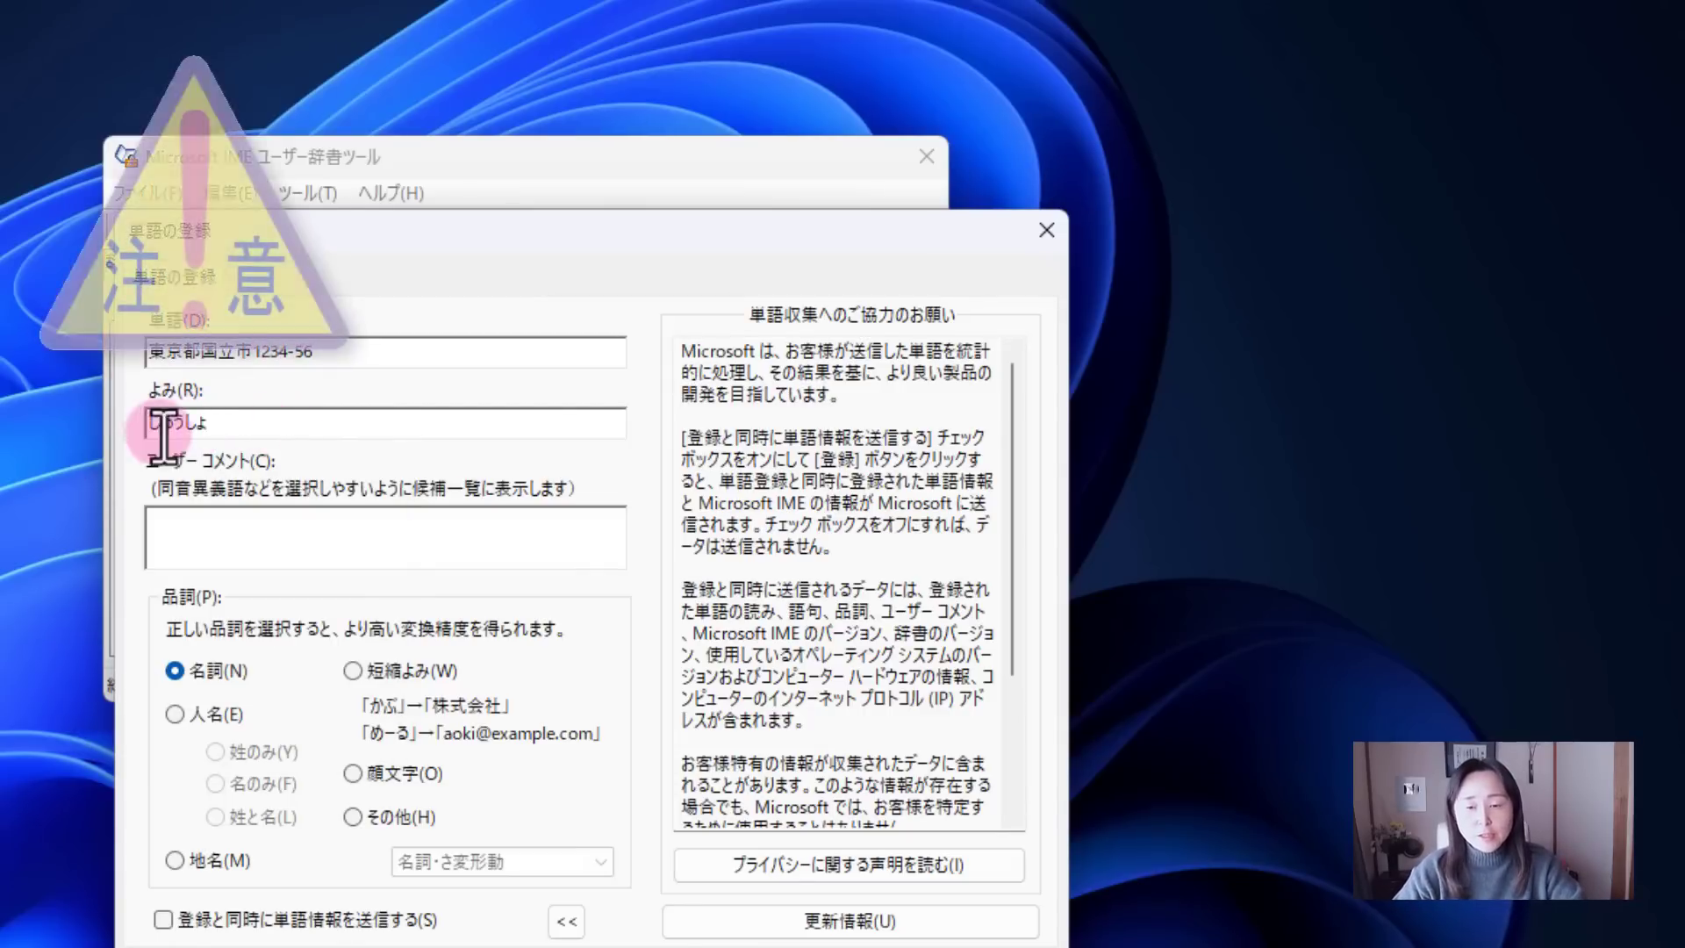
left_click(282, 525)
type("教室の住所")
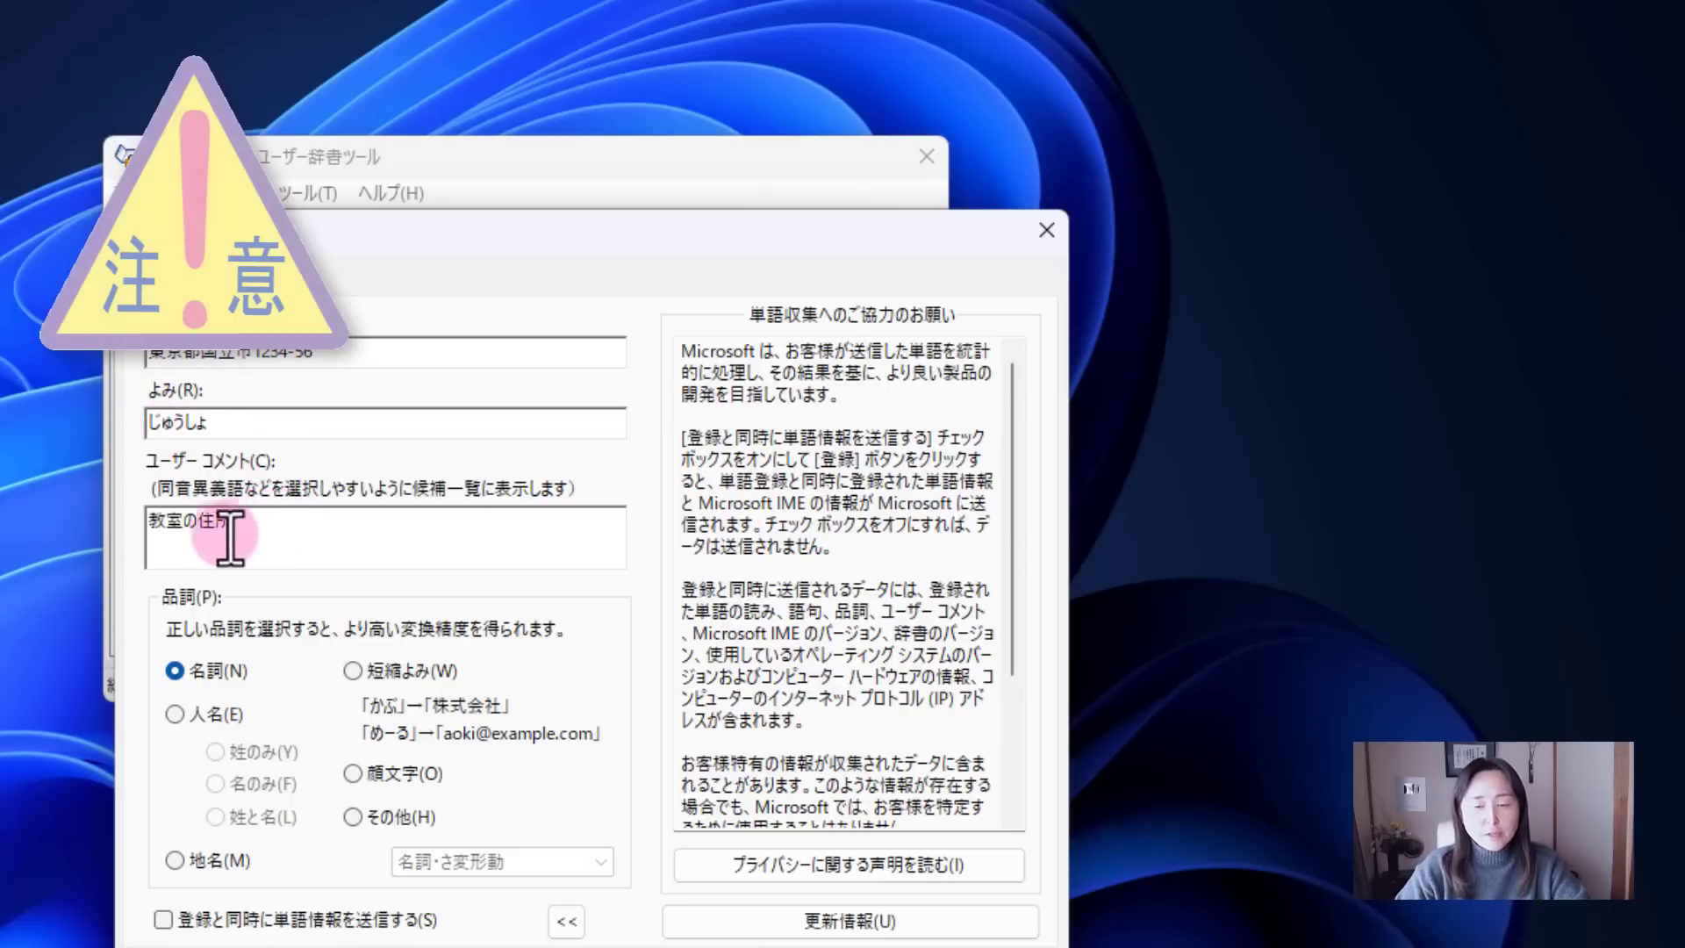